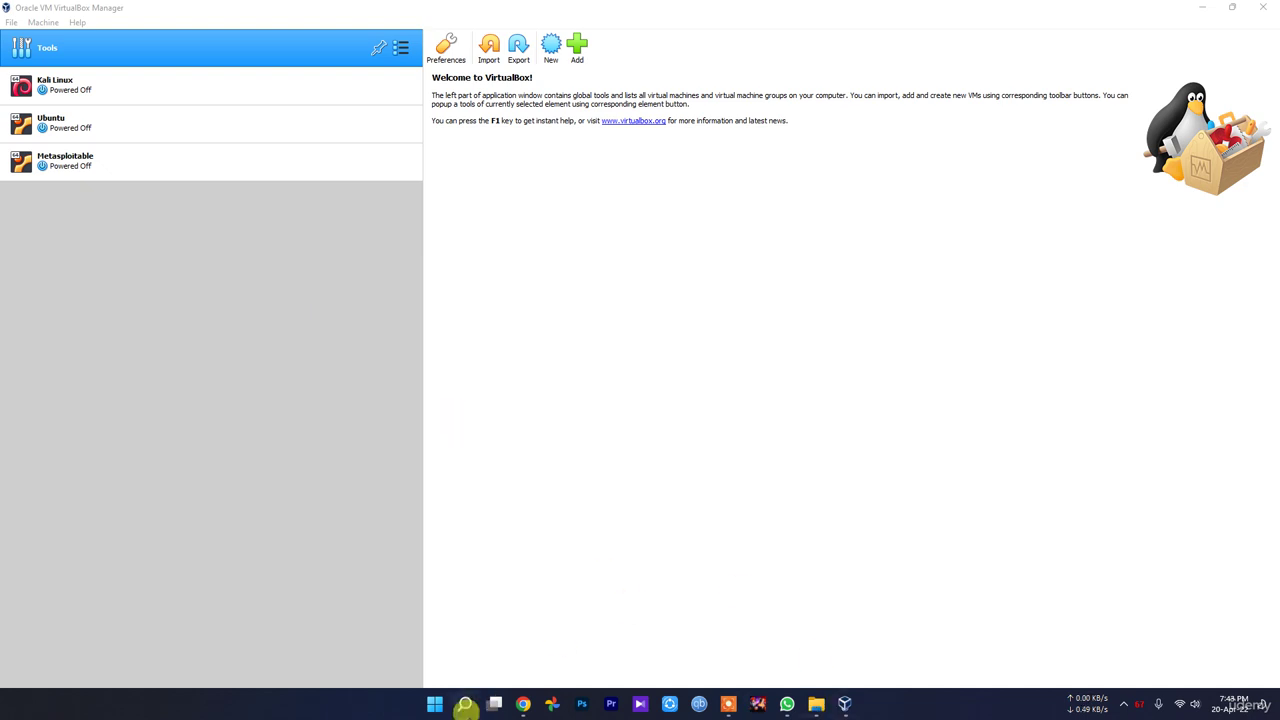
# Switch to Chrome and check which machines the Virtual Machines - Microsoft Edge Developer search result offers, then return to the results.
pyautogui.click(524, 704)
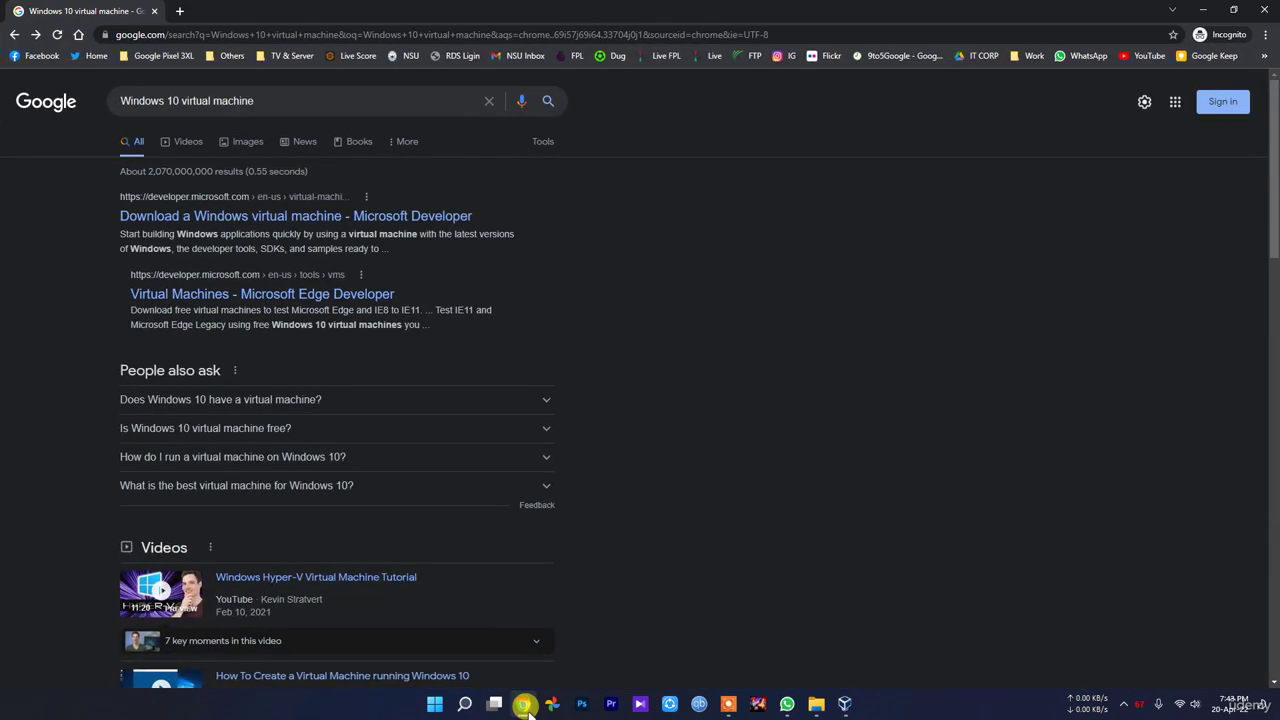
pyautogui.click(524, 704)
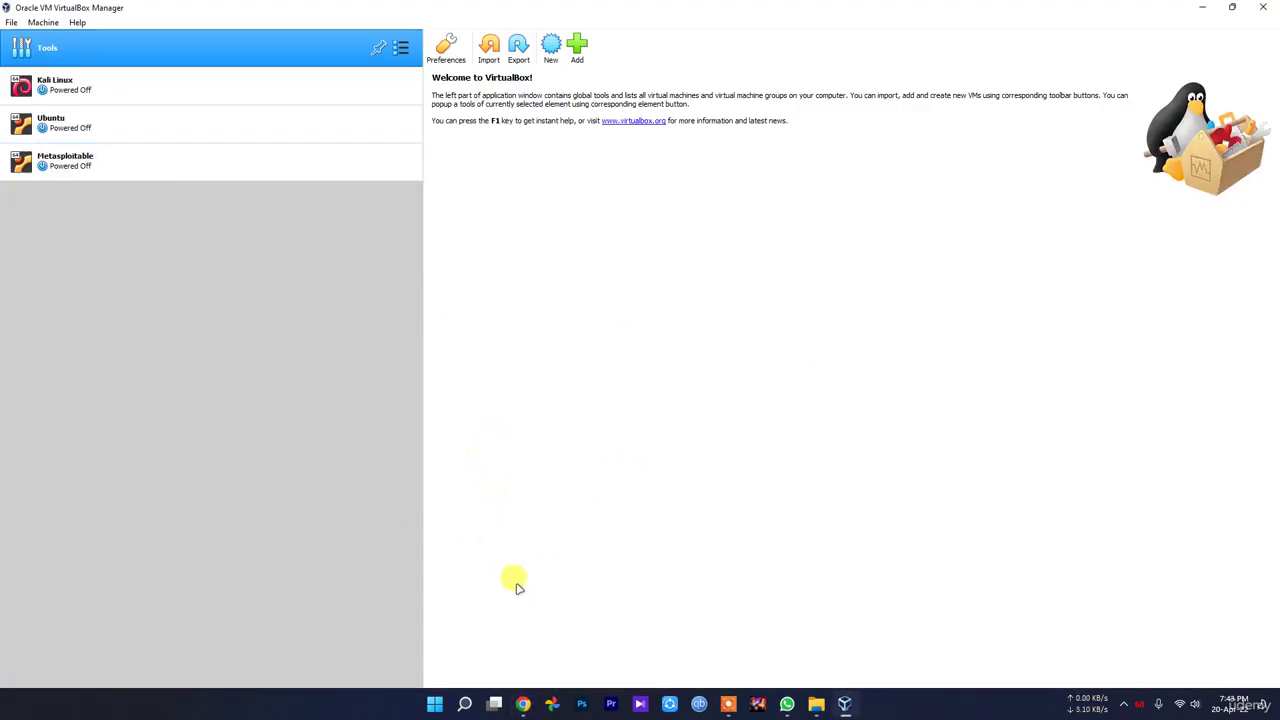
pyautogui.click(524, 704)
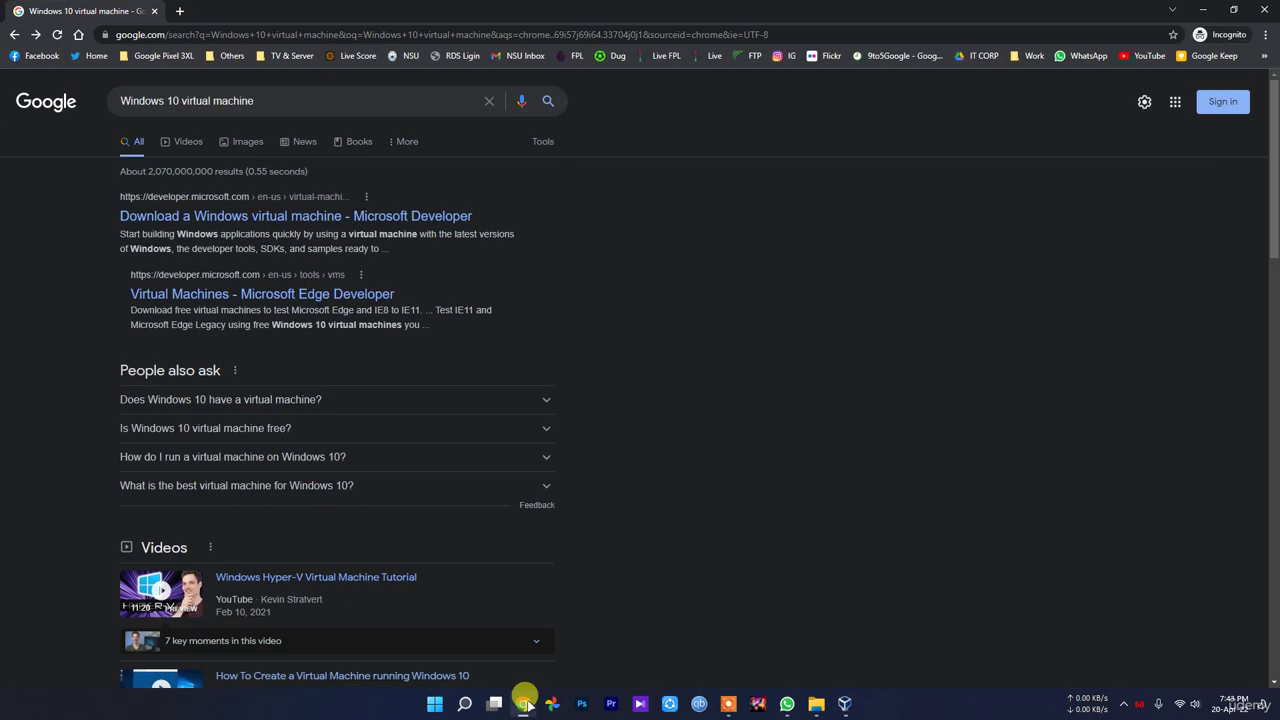
pyautogui.click(306, 294)
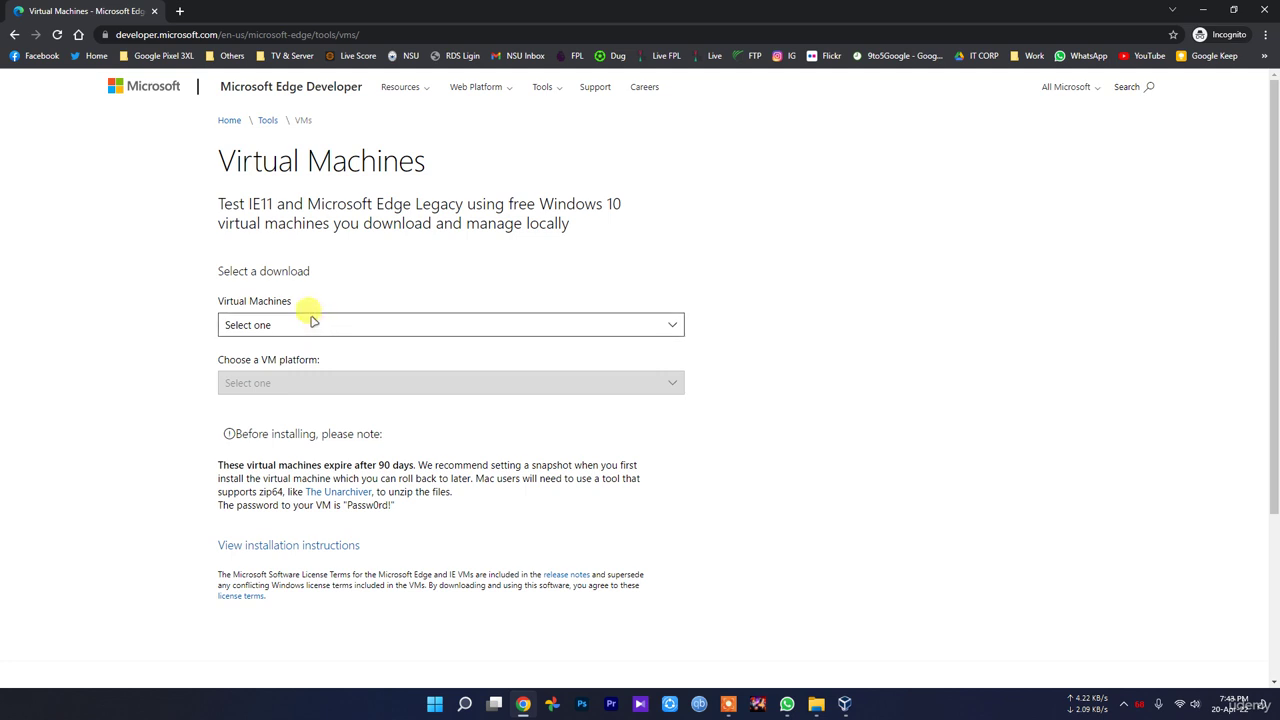
pyautogui.click(310, 320)
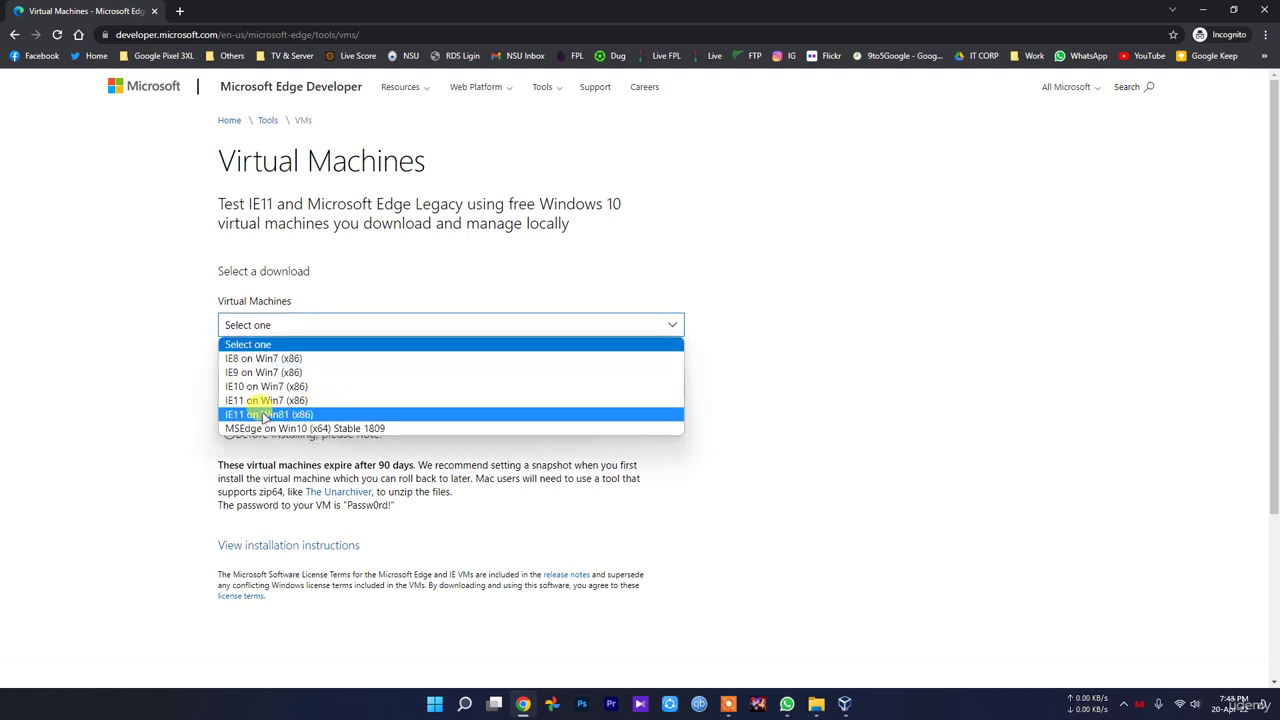
pyautogui.click(923, 466)
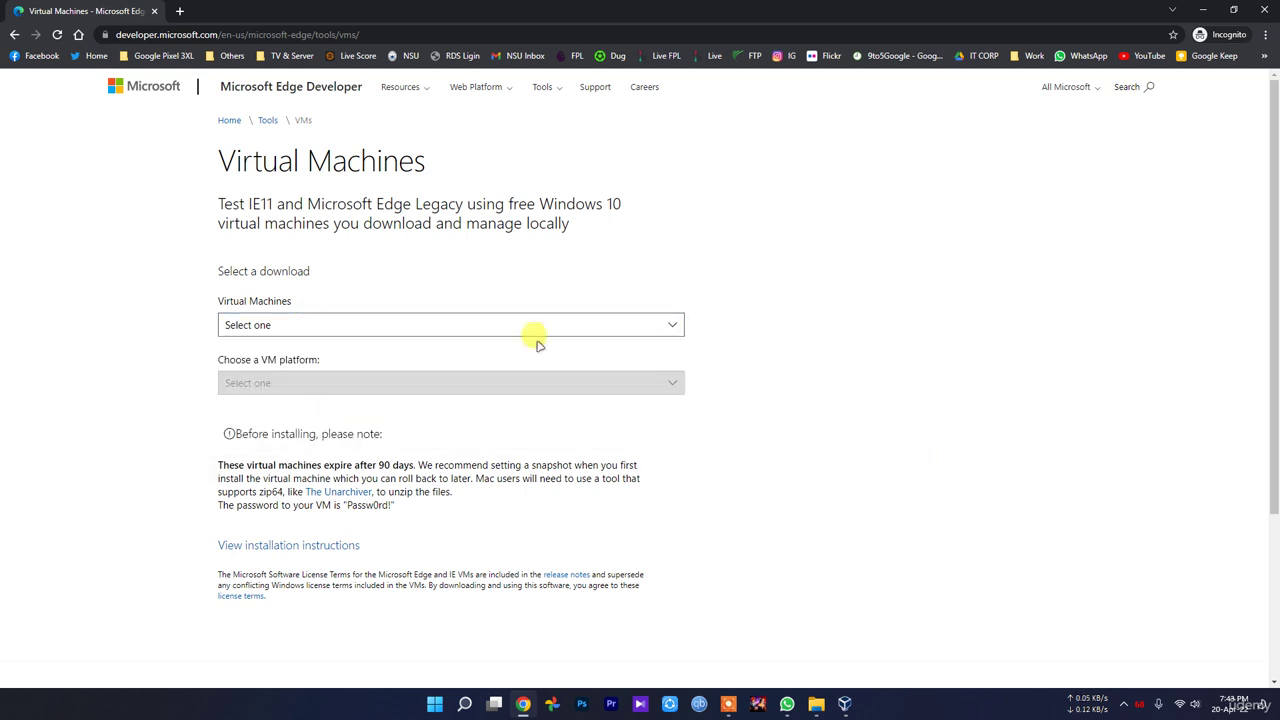
pyautogui.hotkey('alt', 'Left')
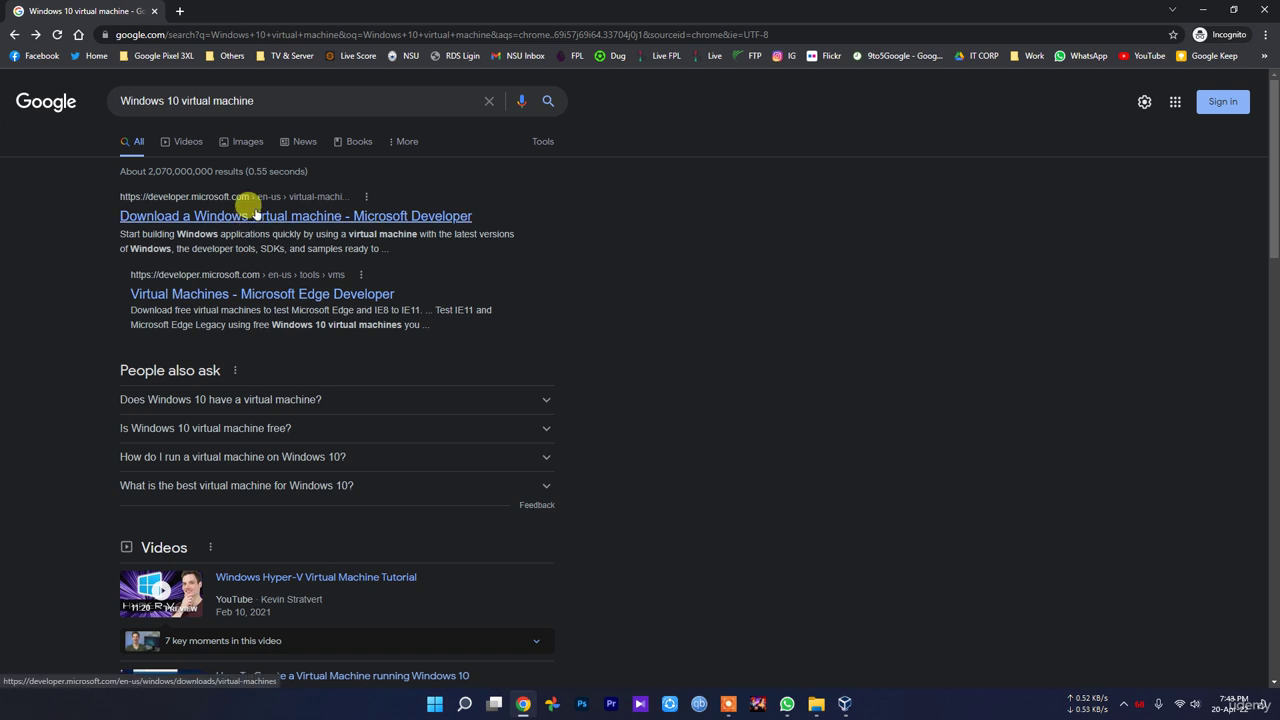
# Open the Download a Windows virtual machine result in a new tab and examine the Windows 11 Enterprise download size.
pyautogui.keyDown('ctrl'); pyautogui.click(239, 215); pyautogui.keyUp('ctrl')
pyautogui.hotkey('ctrl', 'Tab')
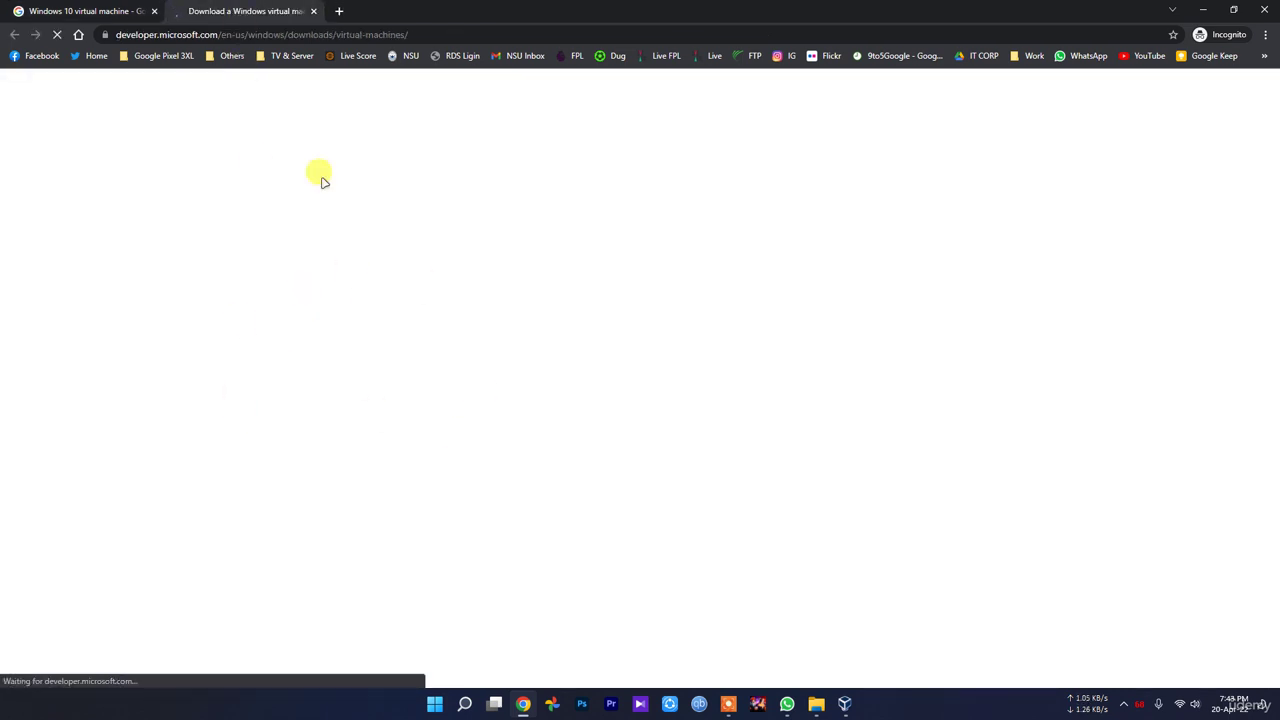
pyautogui.hotkey('ctrl', 'shift', 'Tab')
pyautogui.hotkey('ctrl', 'Tab')
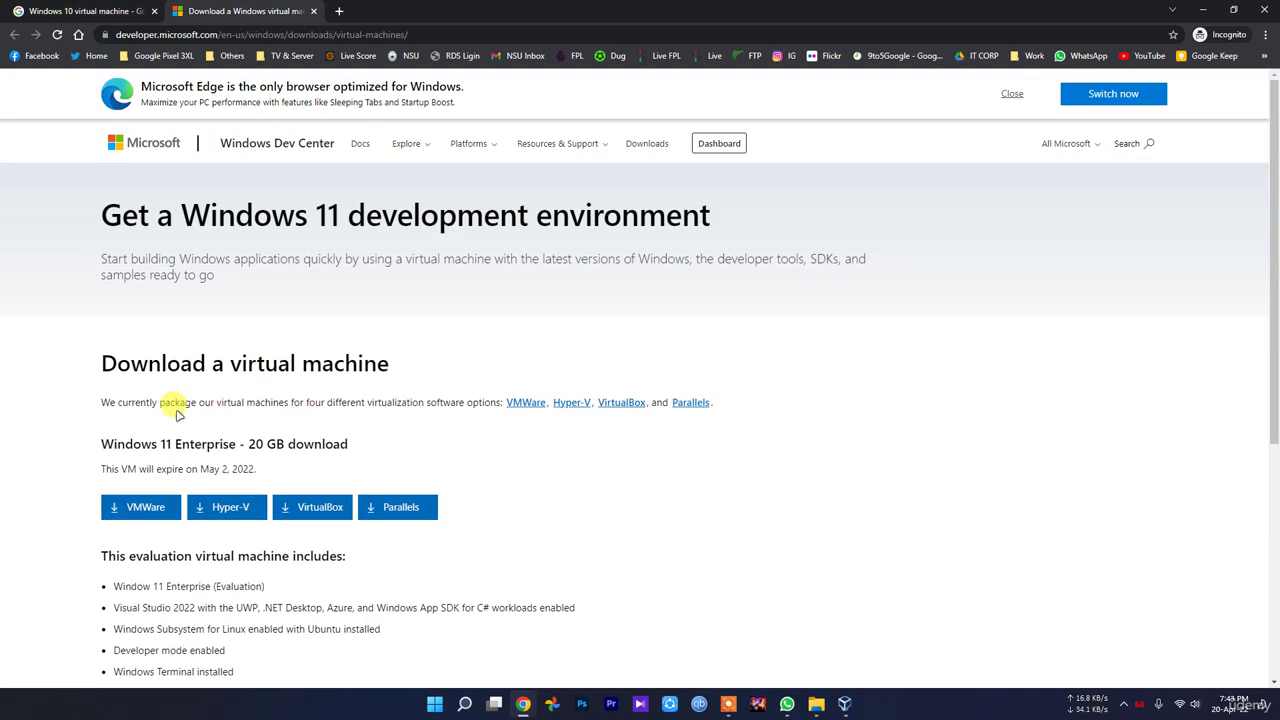
pyautogui.moveTo(99, 447); pyautogui.dragTo(237, 446)
pyautogui.click(237, 446)
pyautogui.moveTo(367, 446); pyautogui.dragTo(257, 447)
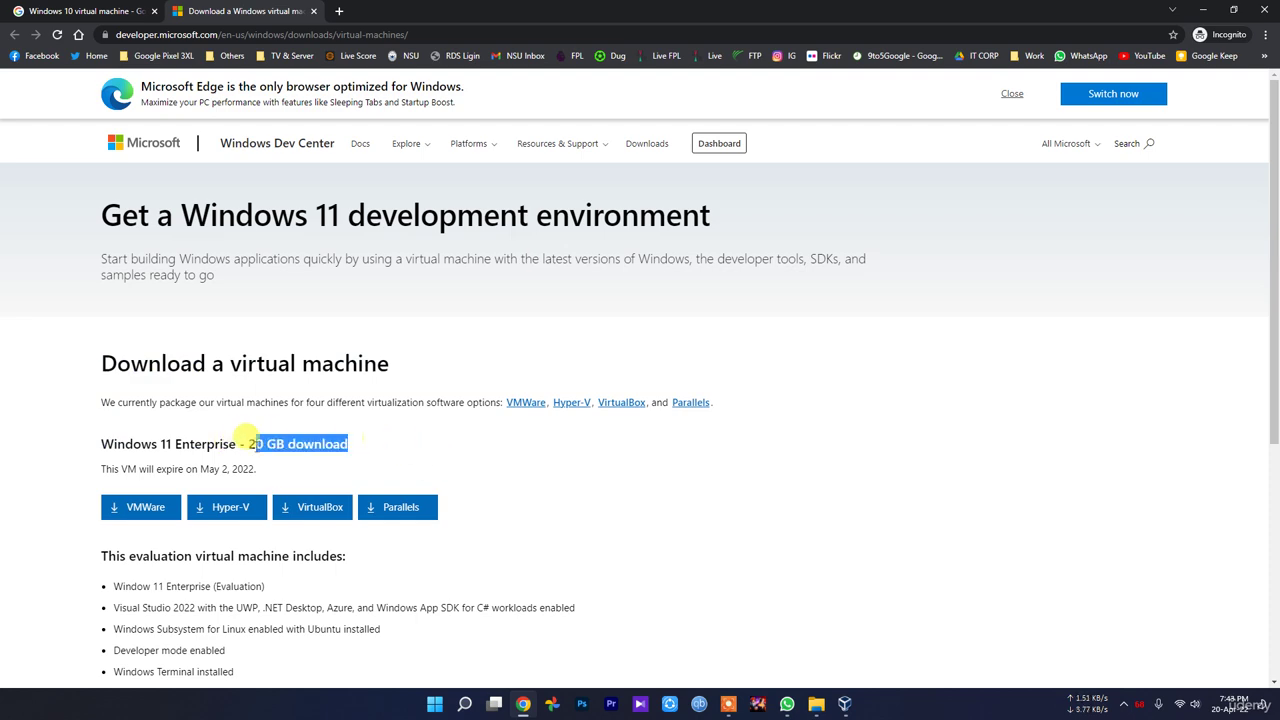
pyautogui.click(316, 508)
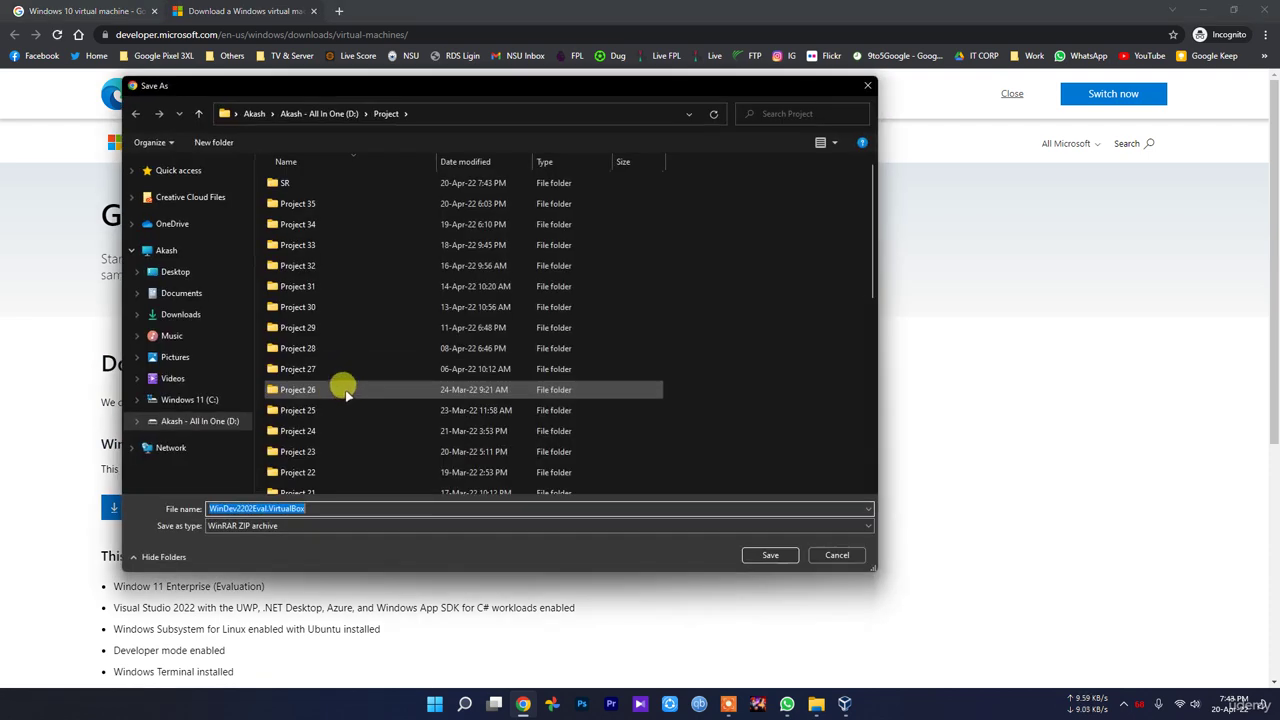
pyautogui.click(837, 555)
pyautogui.click(378, 570)
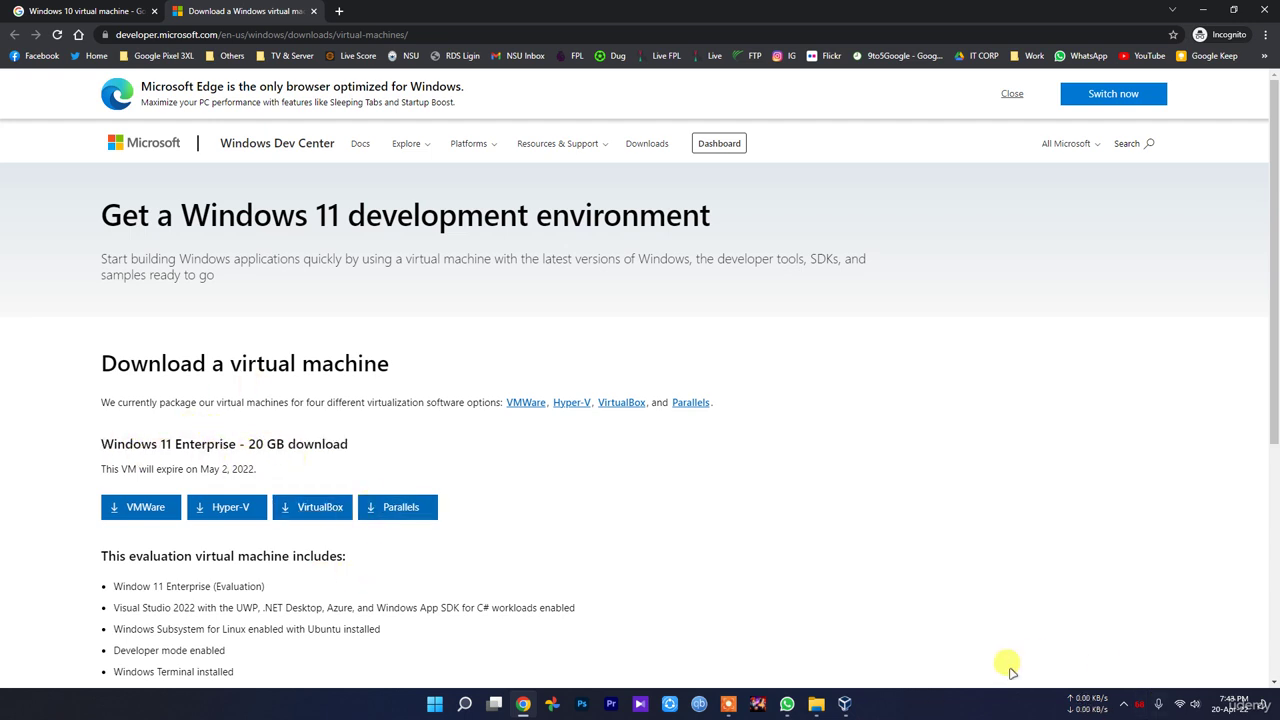
pyautogui.click(847, 704)
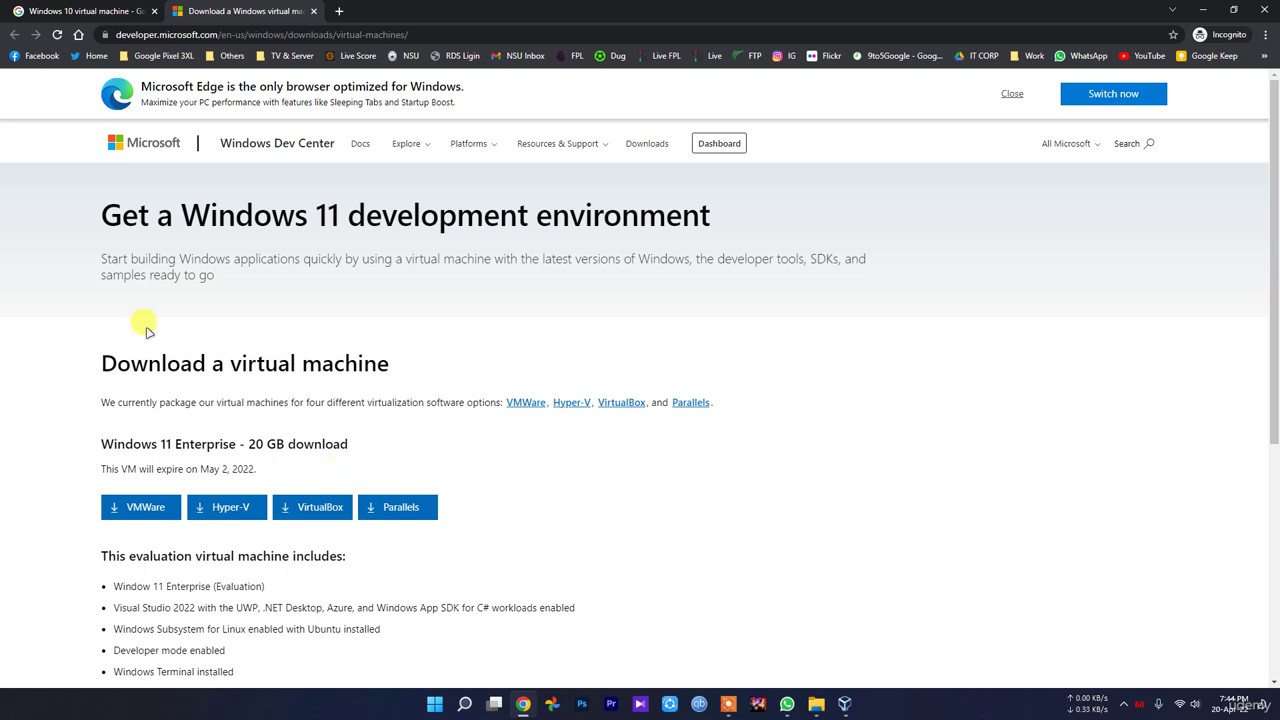
# Open the Virtual Machines - Microsoft Edge Developer page from the search results and close the Windows 11 download tab.
pyautogui.click(30, 11)
pyautogui.click(277, 294)
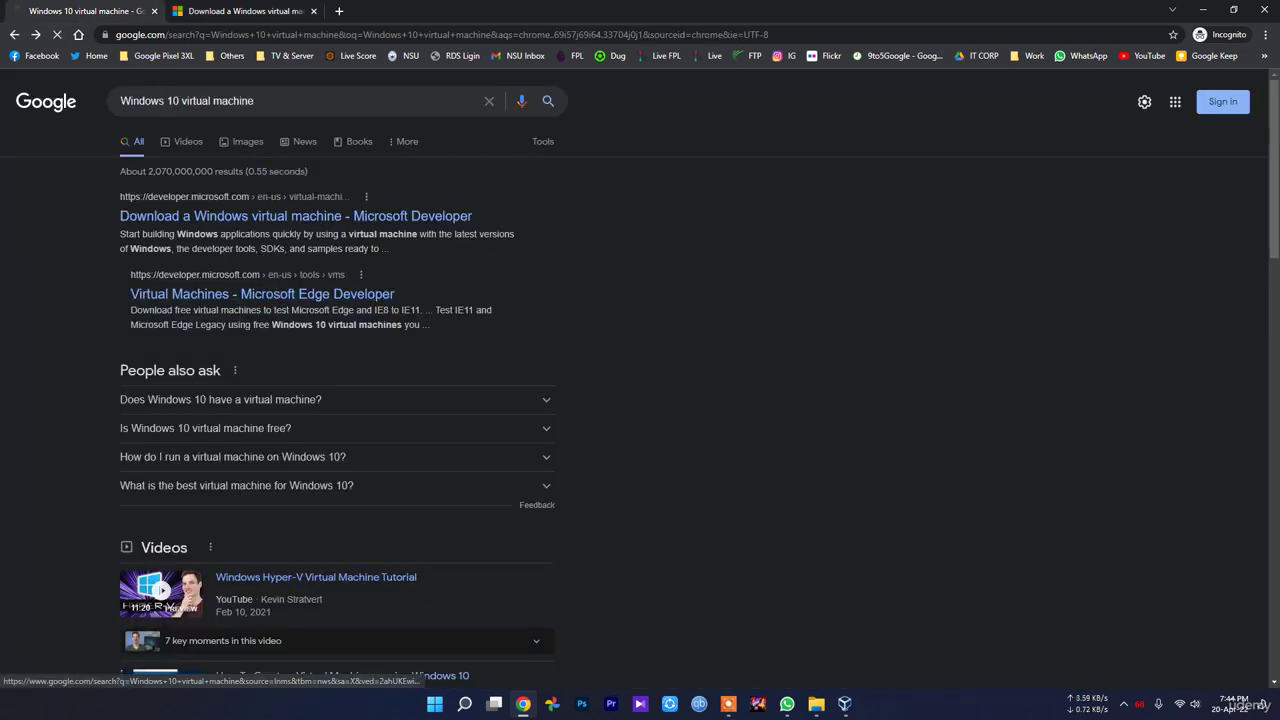
pyautogui.click(260, 11)
pyautogui.click(313, 11)
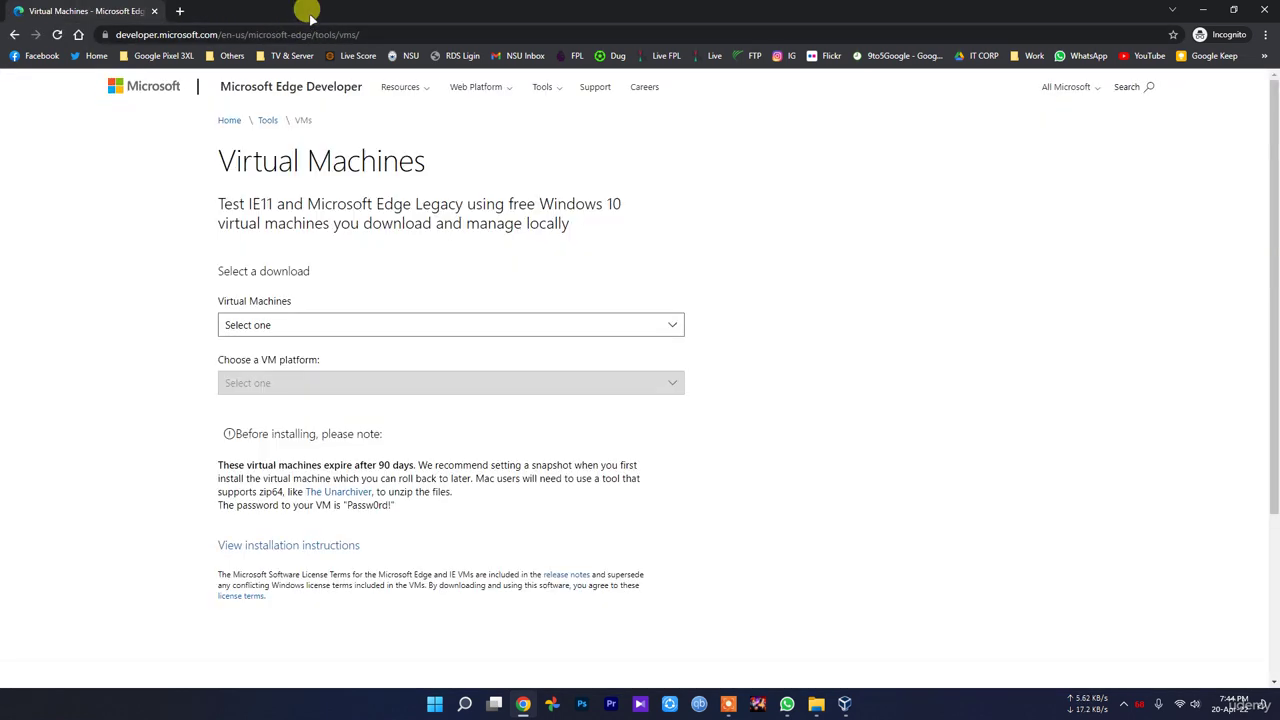
# Select MSEdge on Win10 (x64) Stable 1809 for the VirtualBox platform and request its zip download, cancelling the save.
pyautogui.click(303, 325)
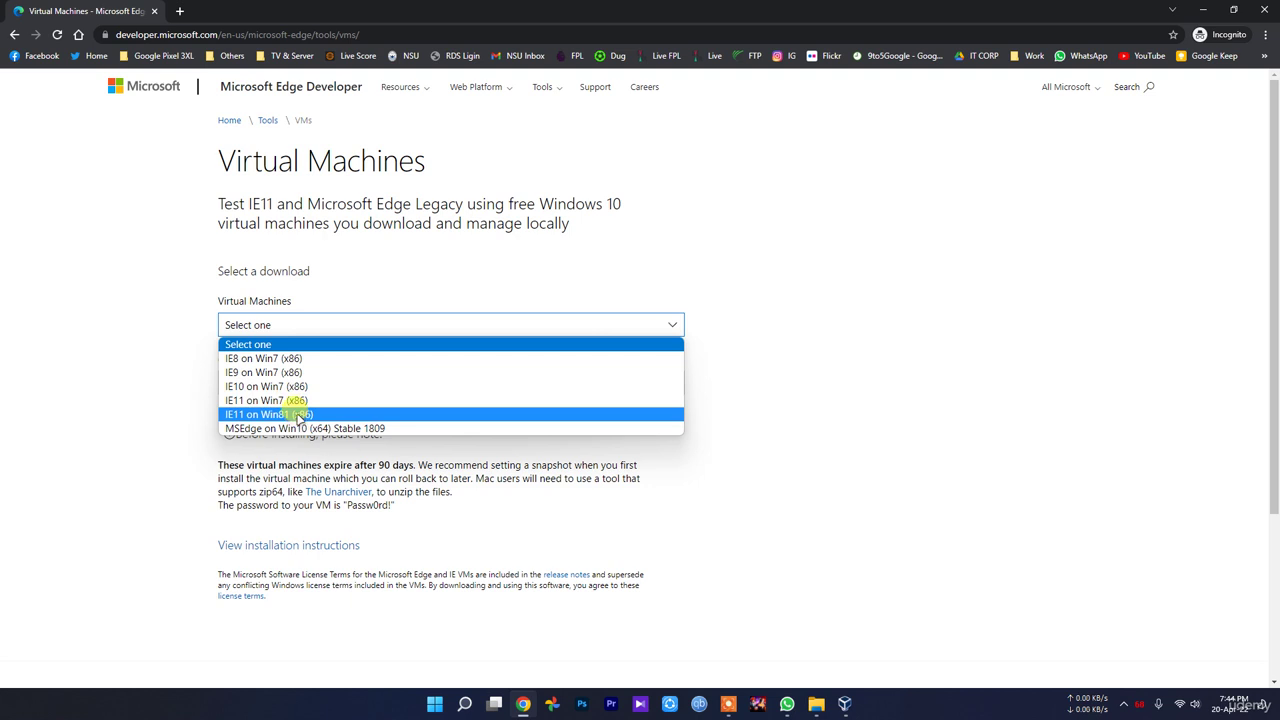
pyautogui.click(352, 430)
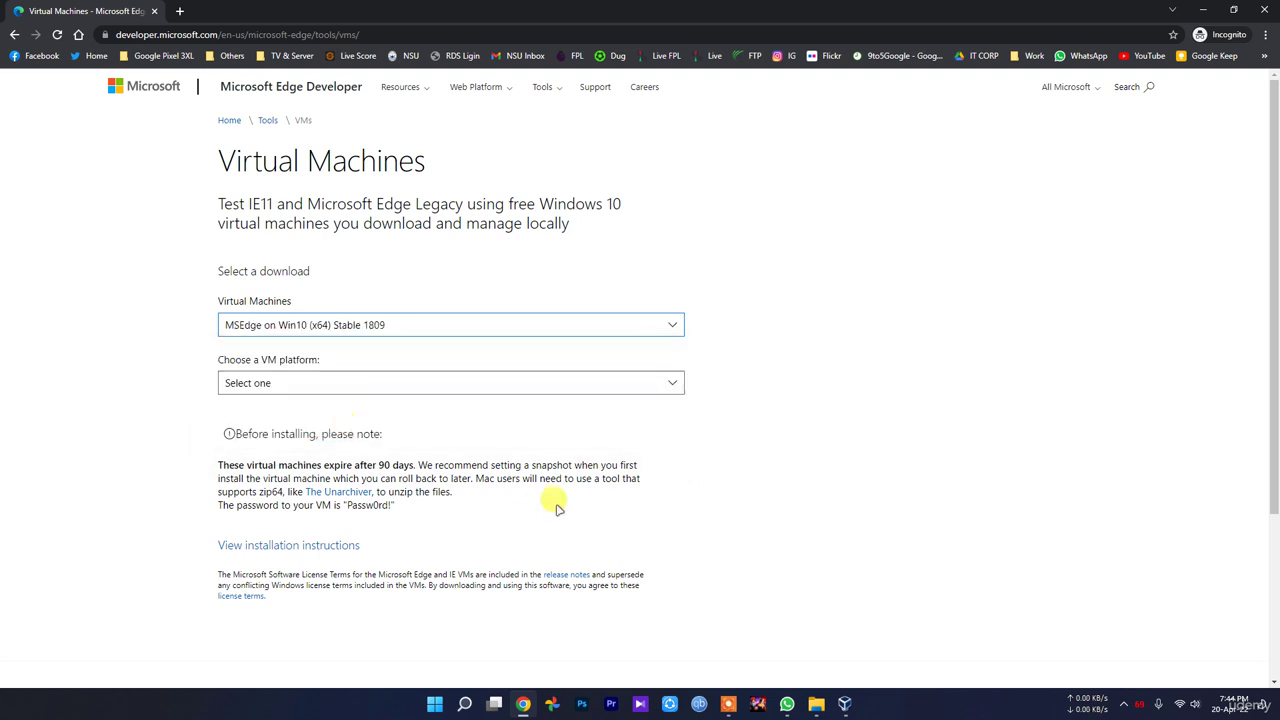
pyautogui.click(400, 329)
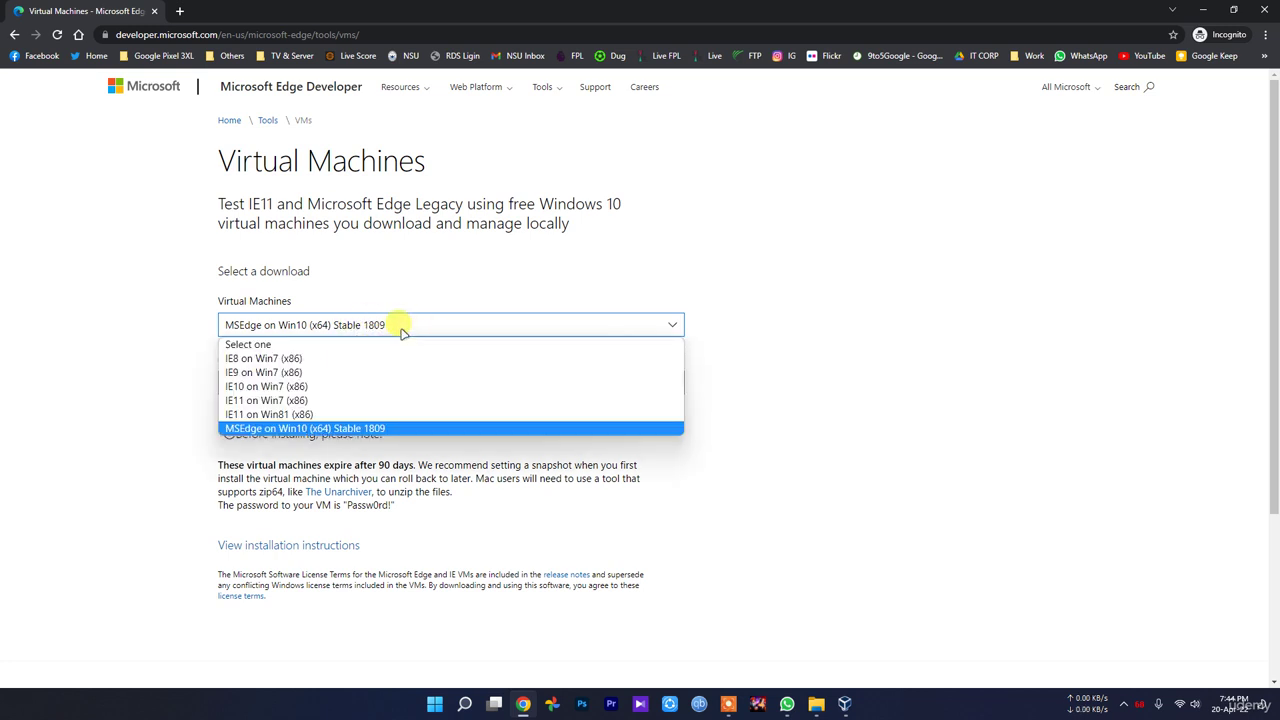
pyautogui.click(404, 332)
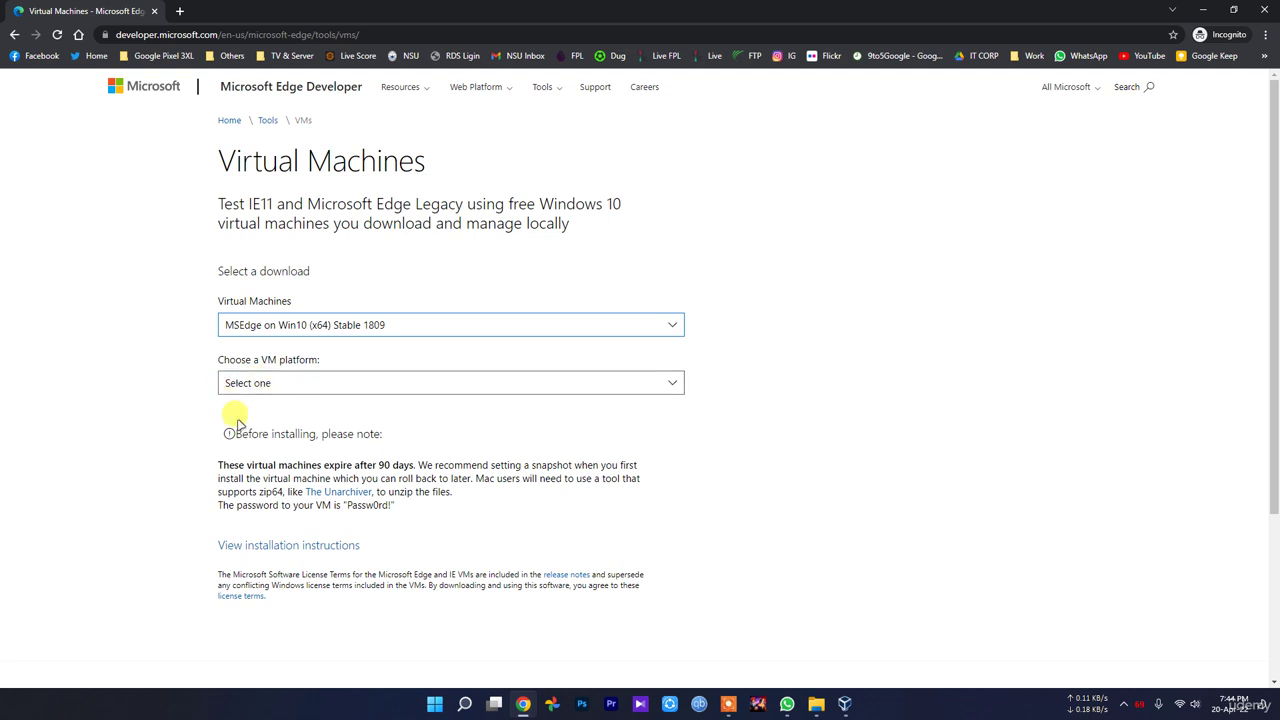
pyautogui.click(303, 384)
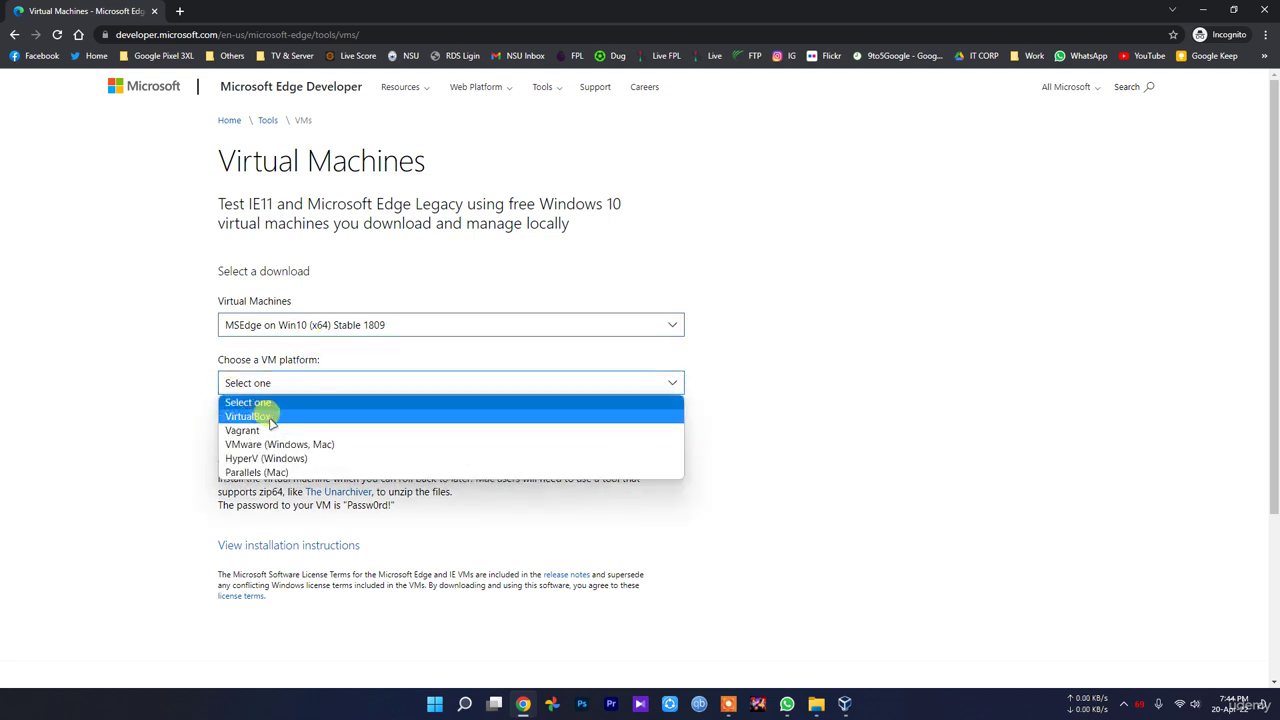
pyautogui.click(275, 417)
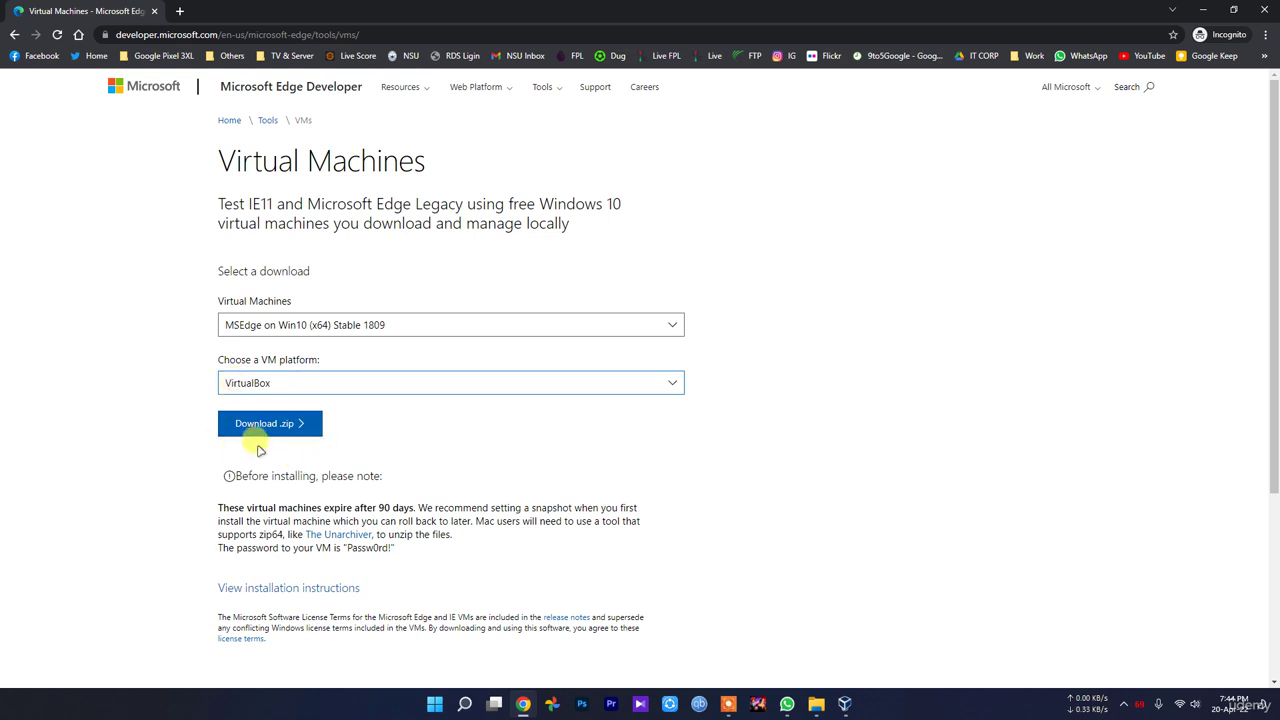
pyautogui.click(262, 430)
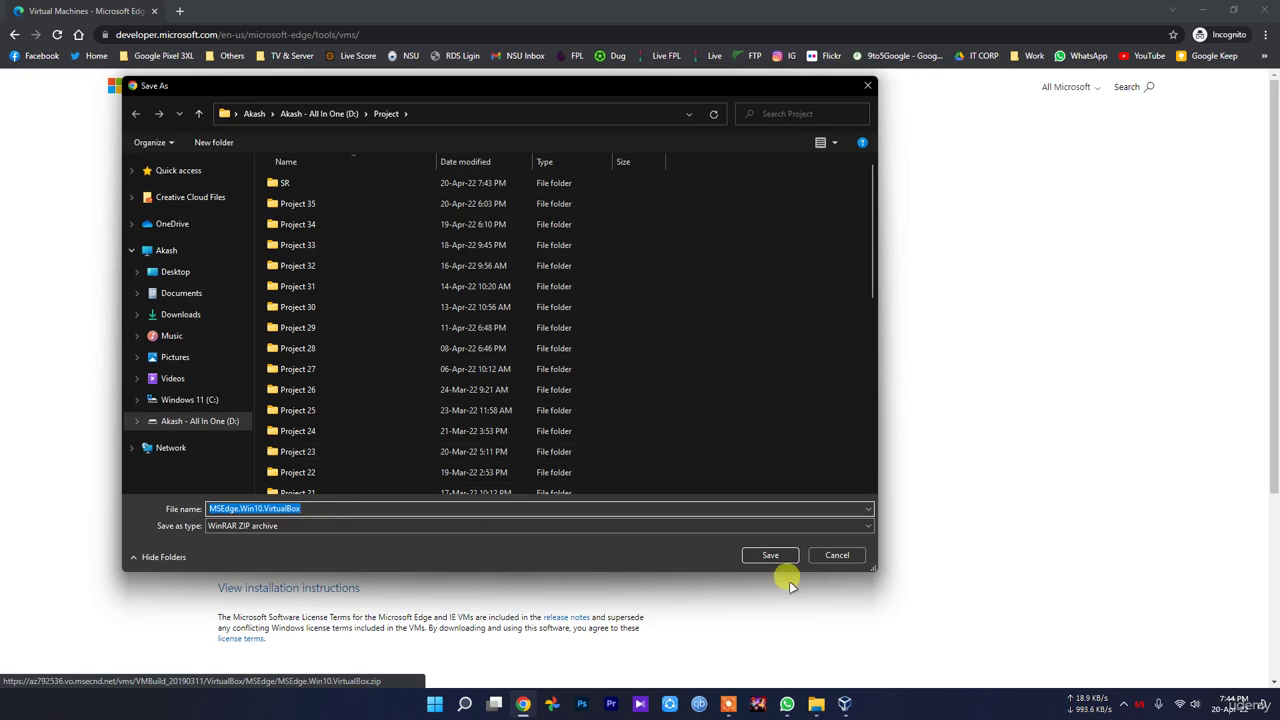
pyautogui.click(855, 555)
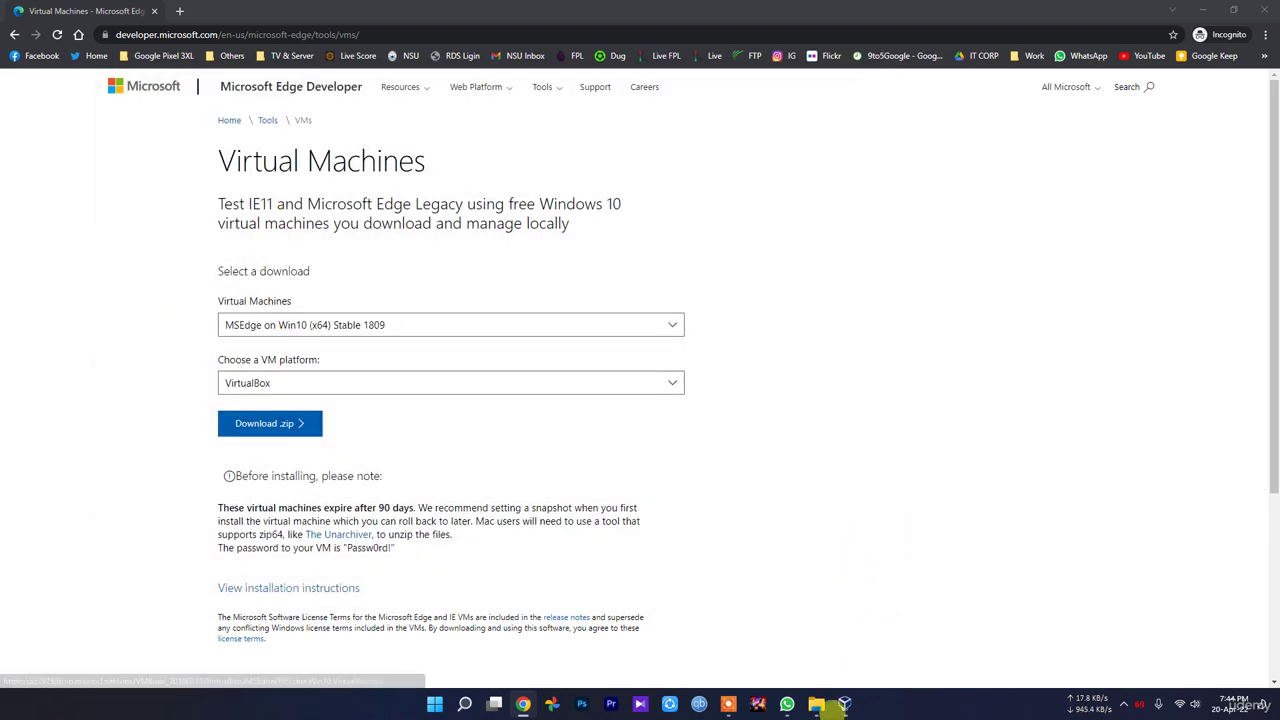
# Switch to File Explorer and open the extracted MSEdge.Win10.VirtualBox folder.
pyautogui.click(816, 704)
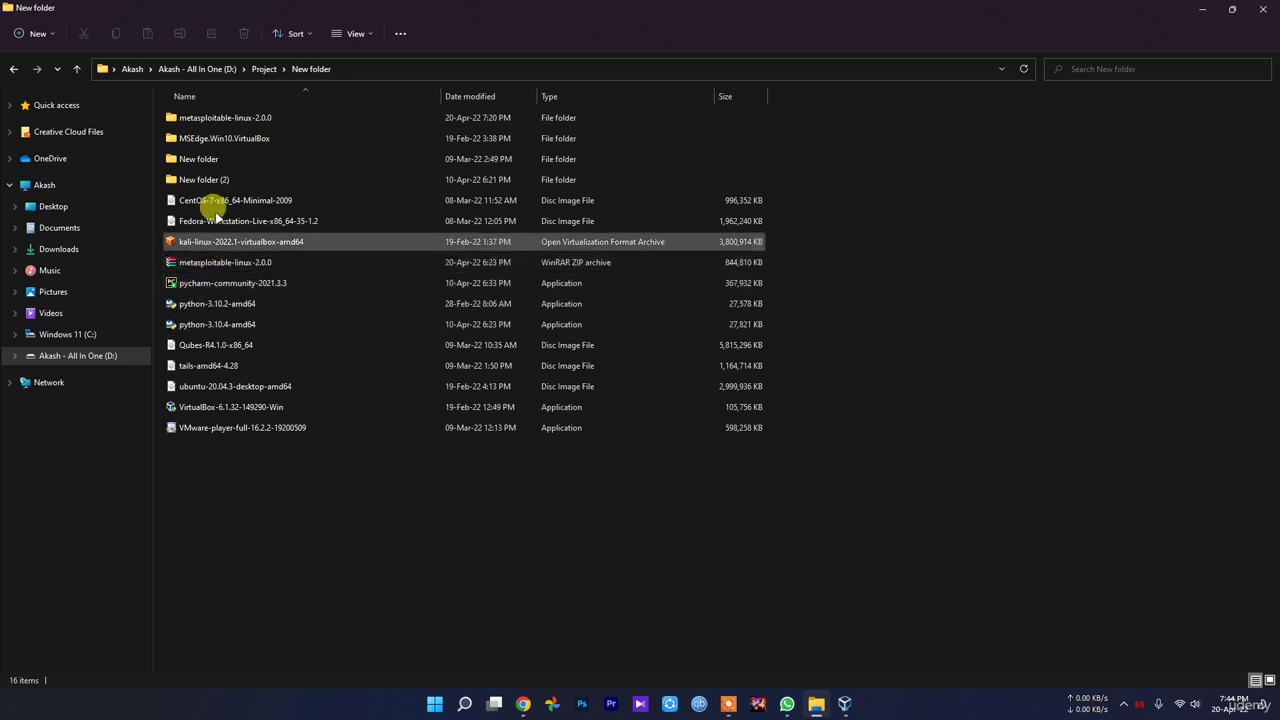
pyautogui.moveTo(213, 145)
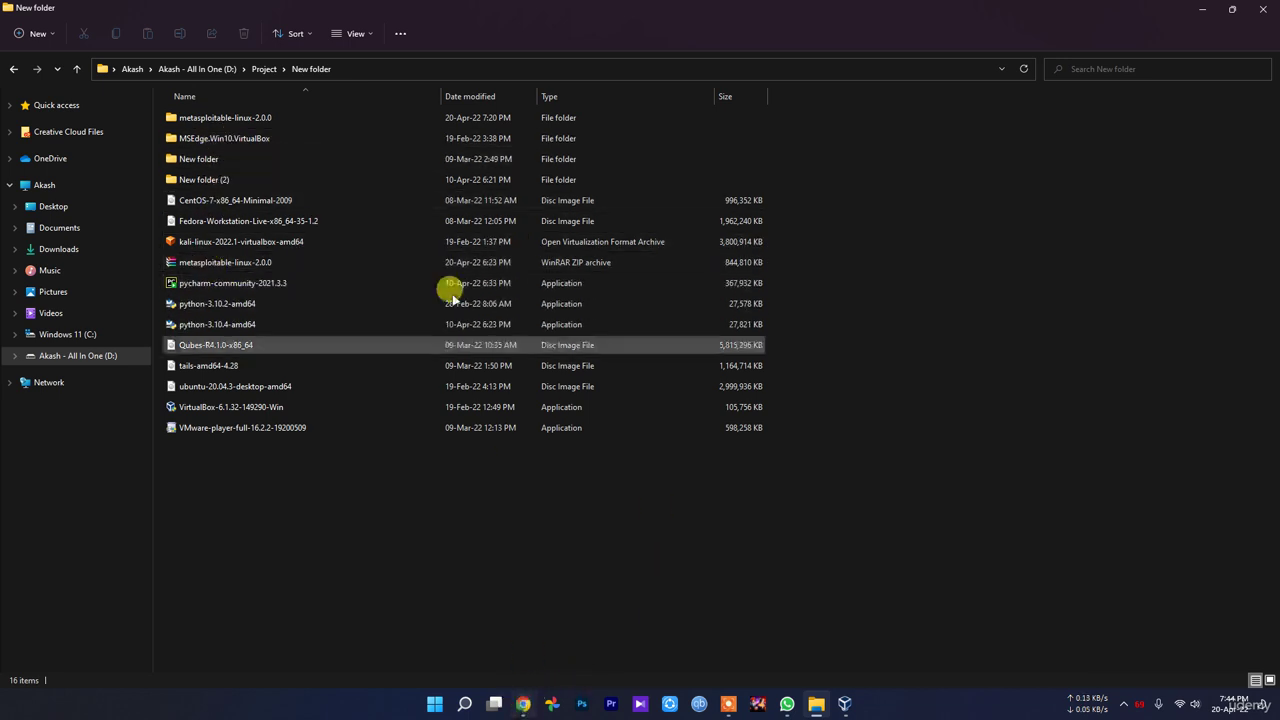
pyautogui.doubleClick(252, 132)
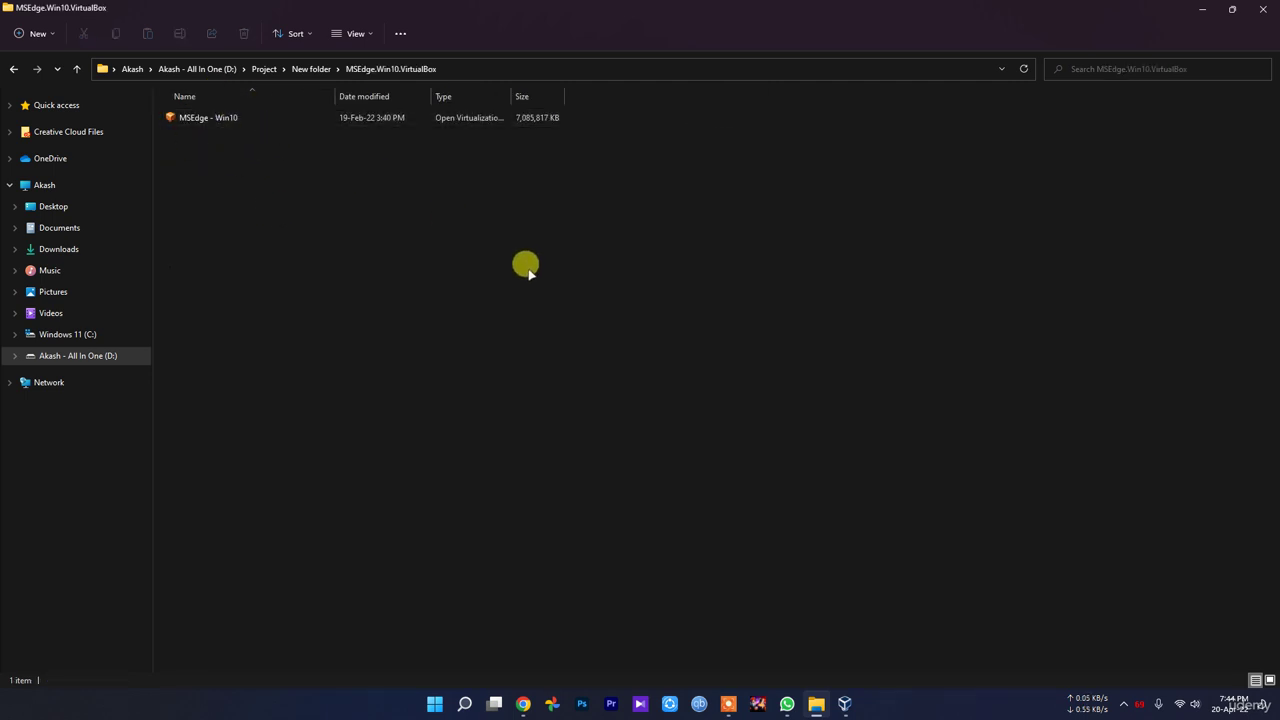
pyautogui.click(846, 704)
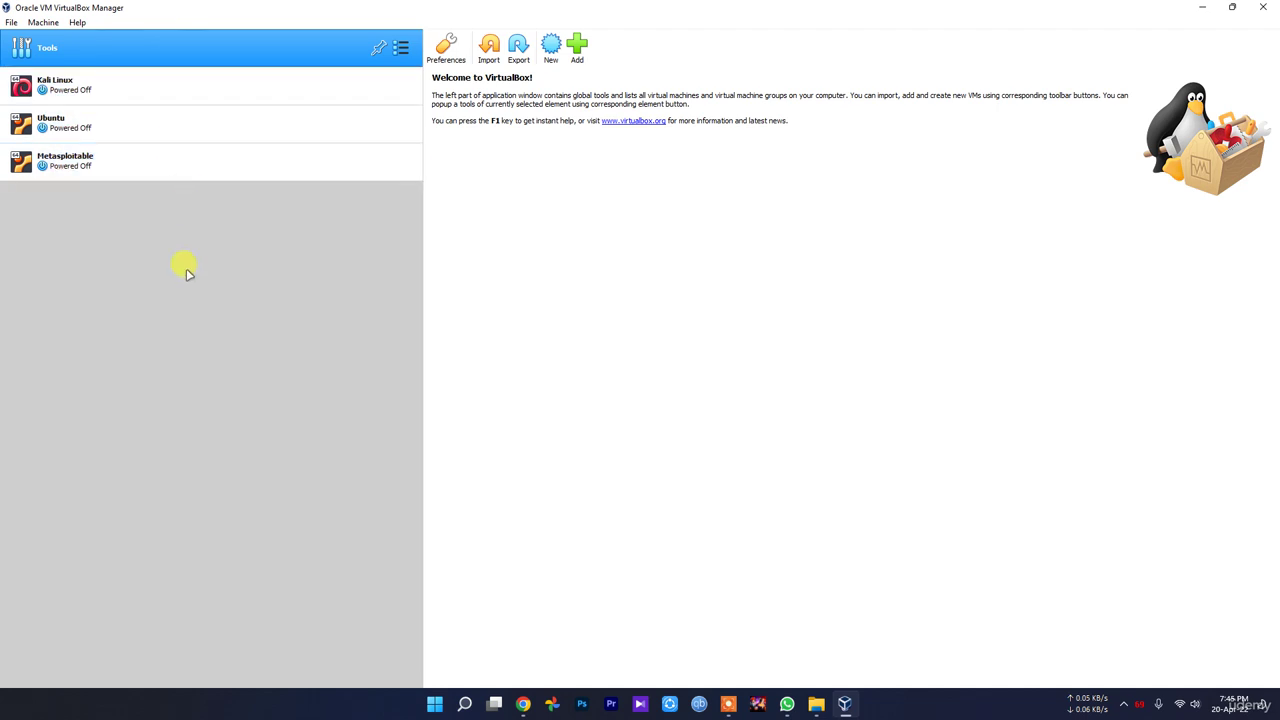
pyautogui.click(834, 703)
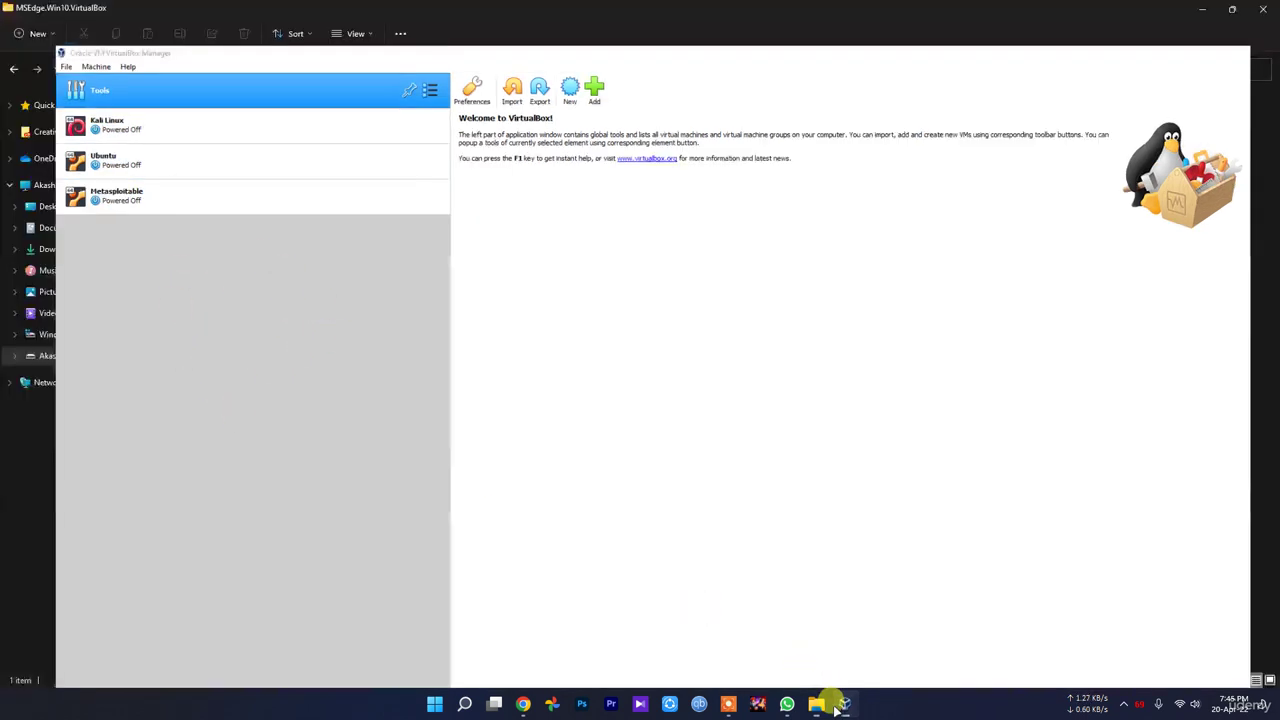
pyautogui.click(524, 700)
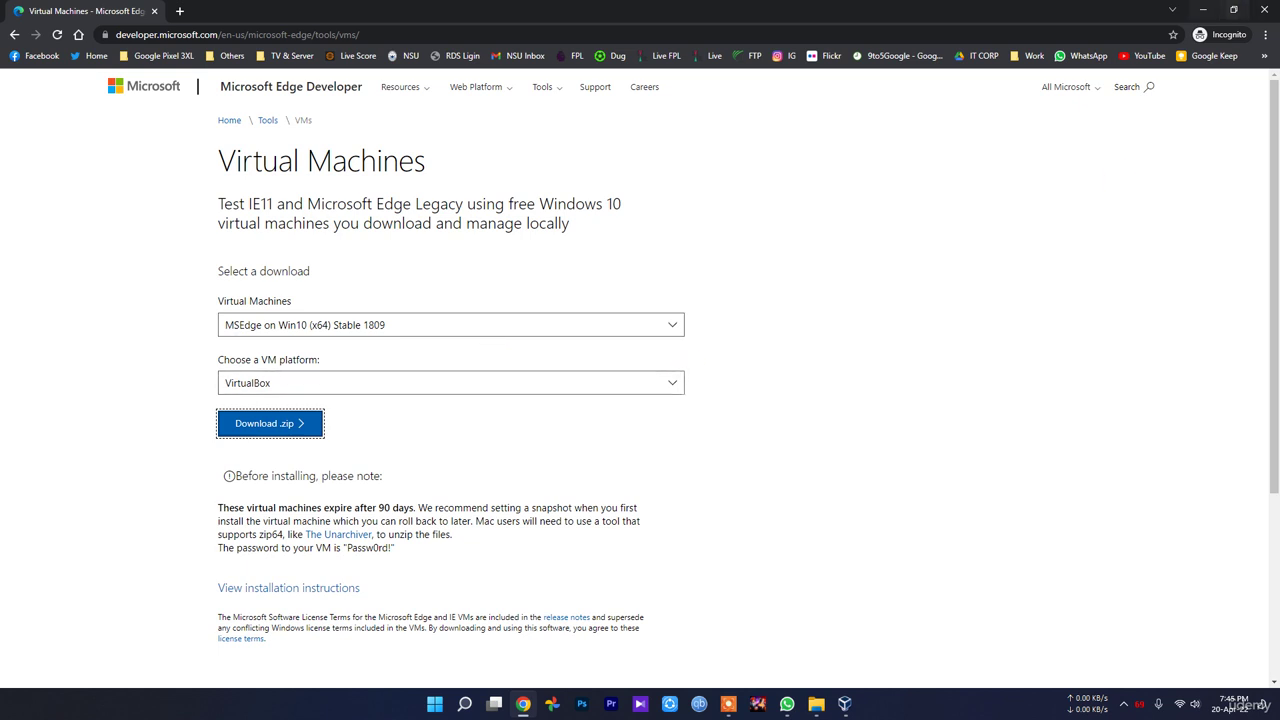
pyautogui.click(1203, 9)
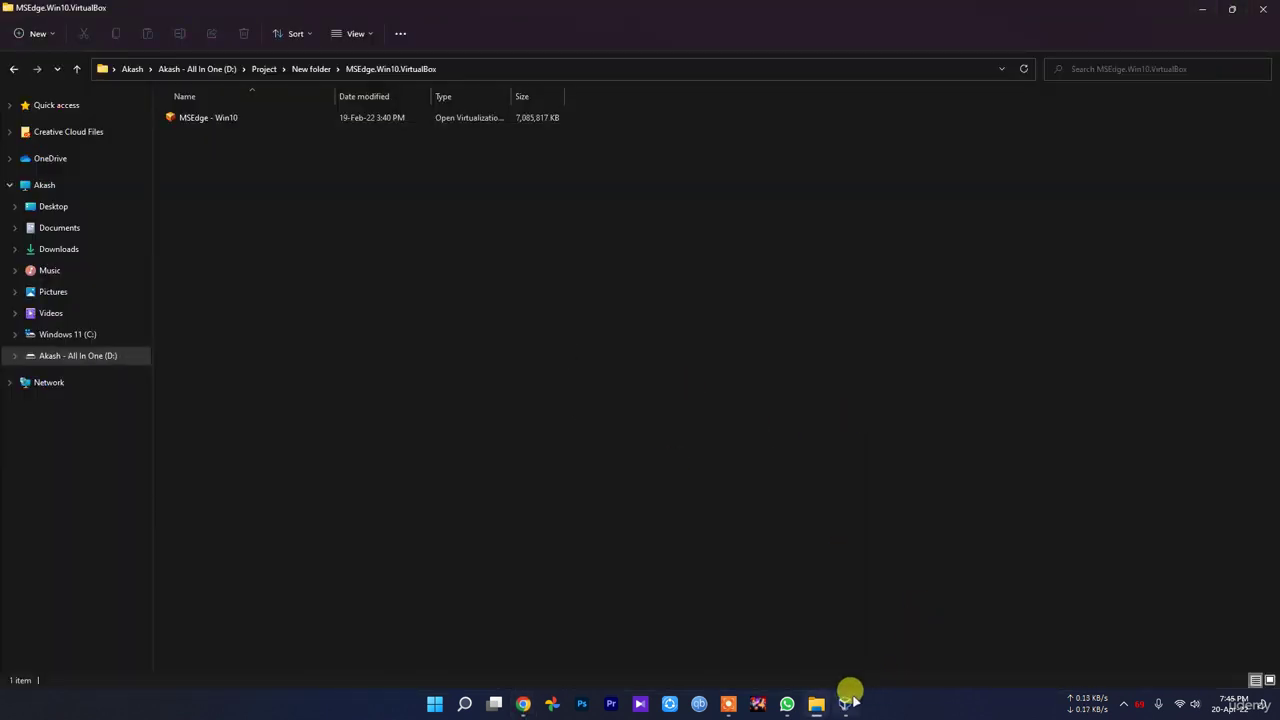
# Switch to VirtualBox and start a new virtual machine named Windows 10, type Microsoft Windows, version Windows 10 (64-bit).
pyautogui.click(844, 703)
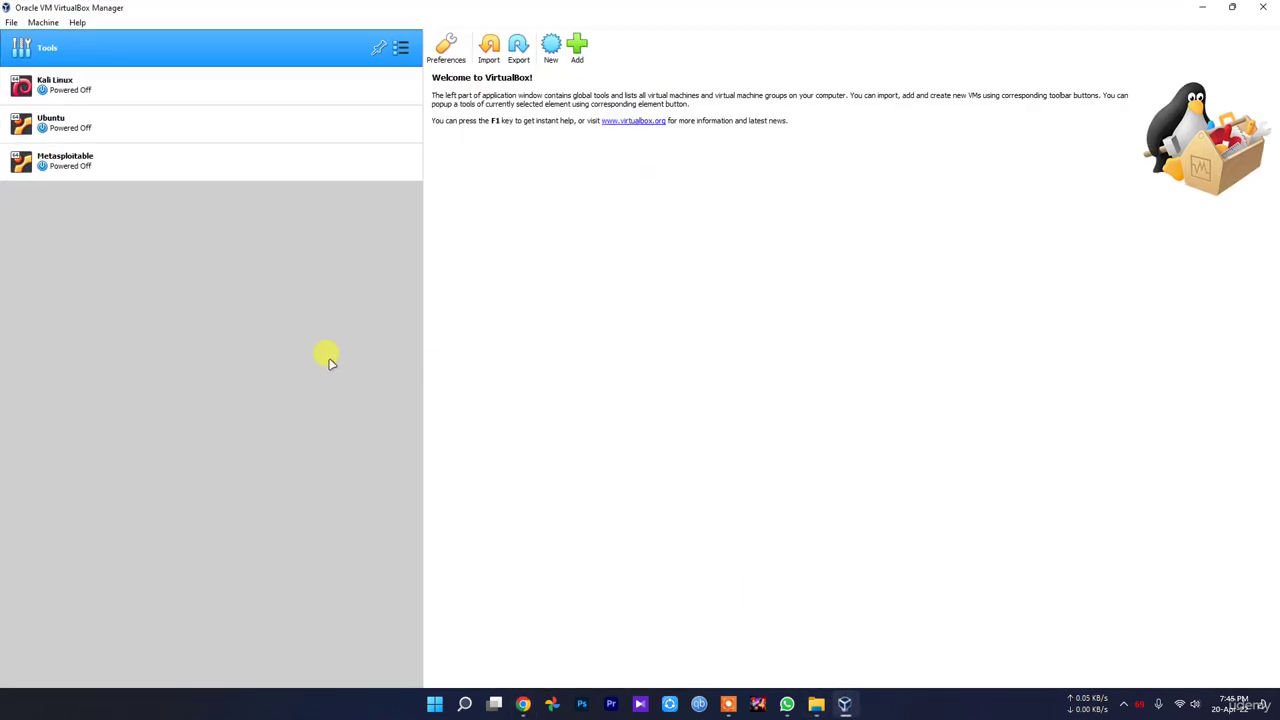
pyautogui.click(551, 48)
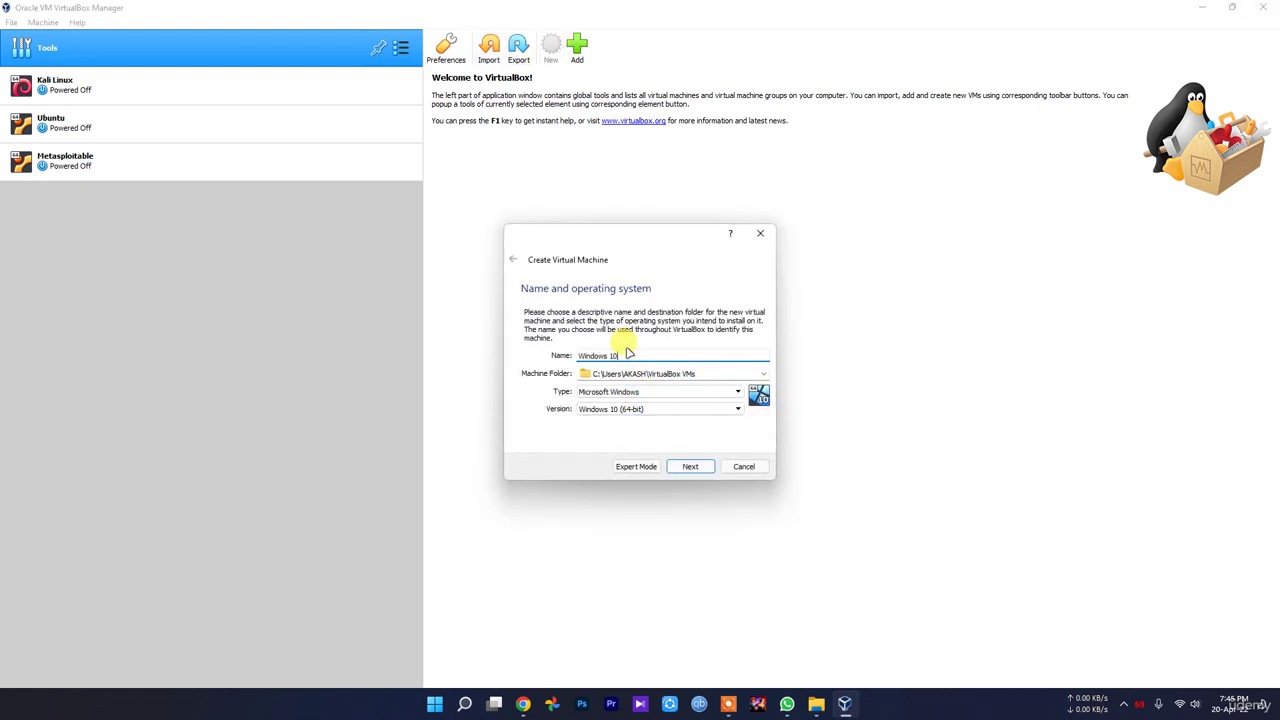
pyautogui.click(648, 396)
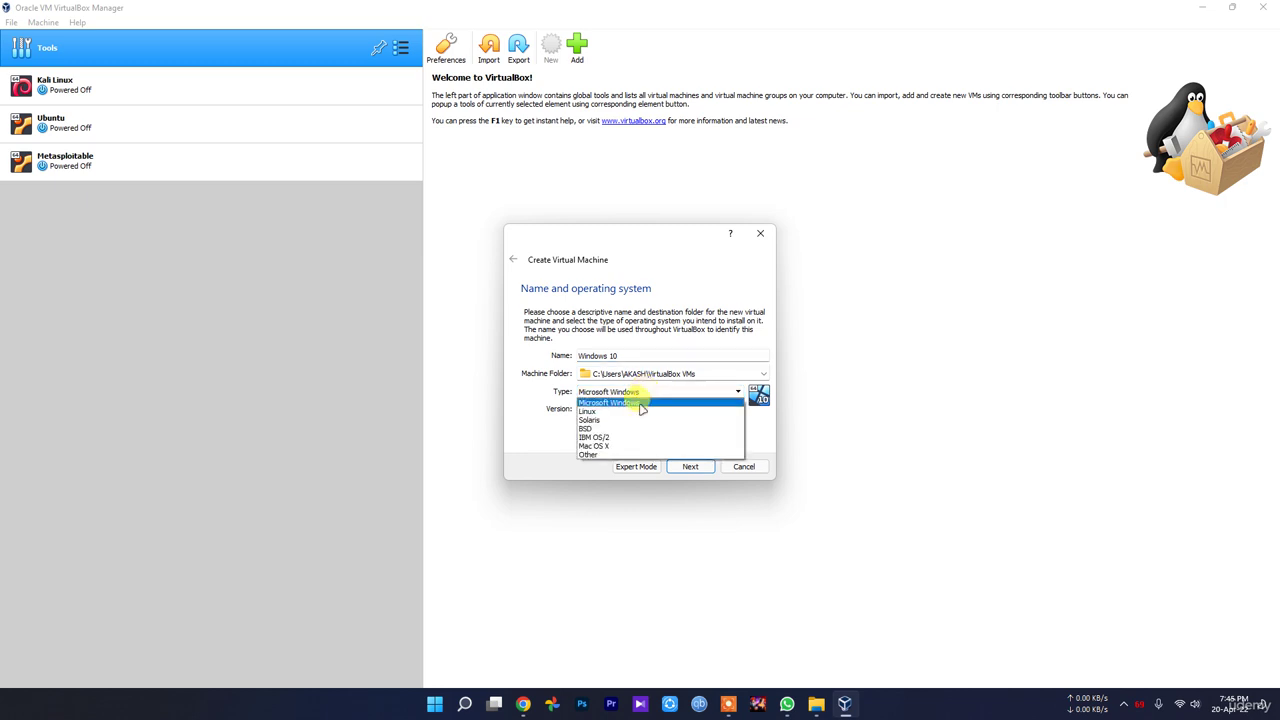
pyautogui.click(610, 395)
pyautogui.click(640, 409)
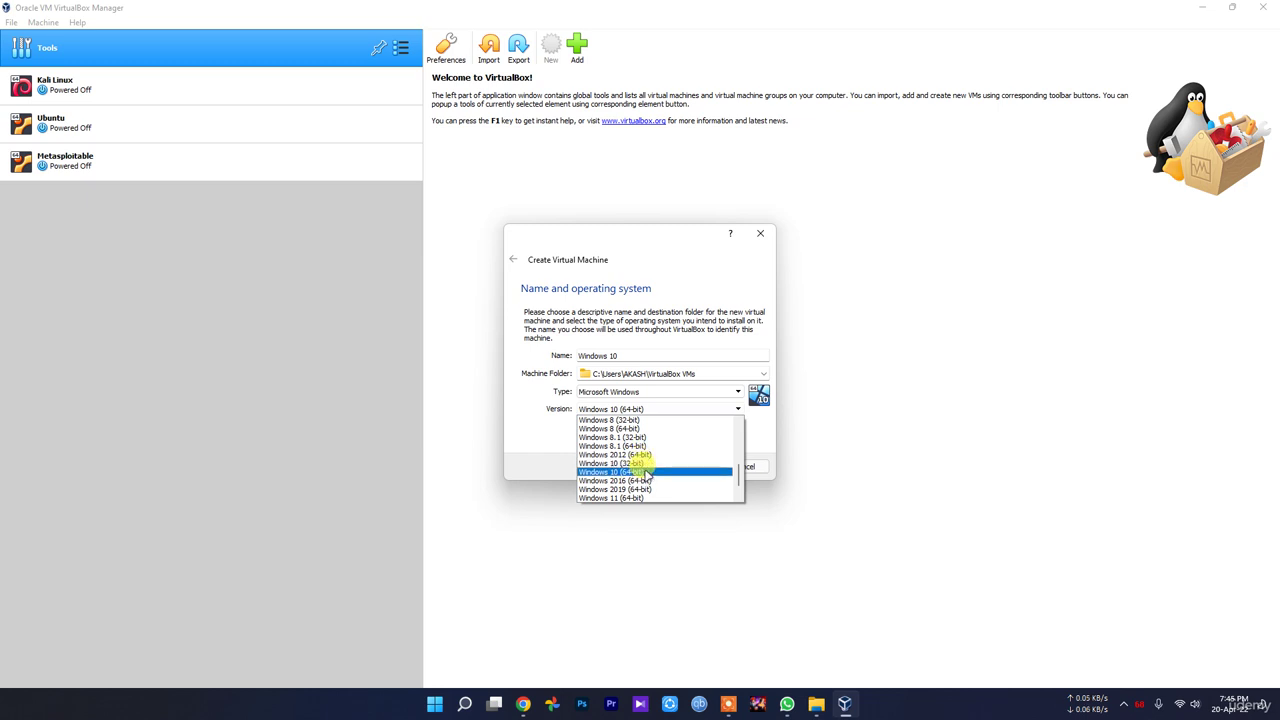
pyautogui.click(646, 472)
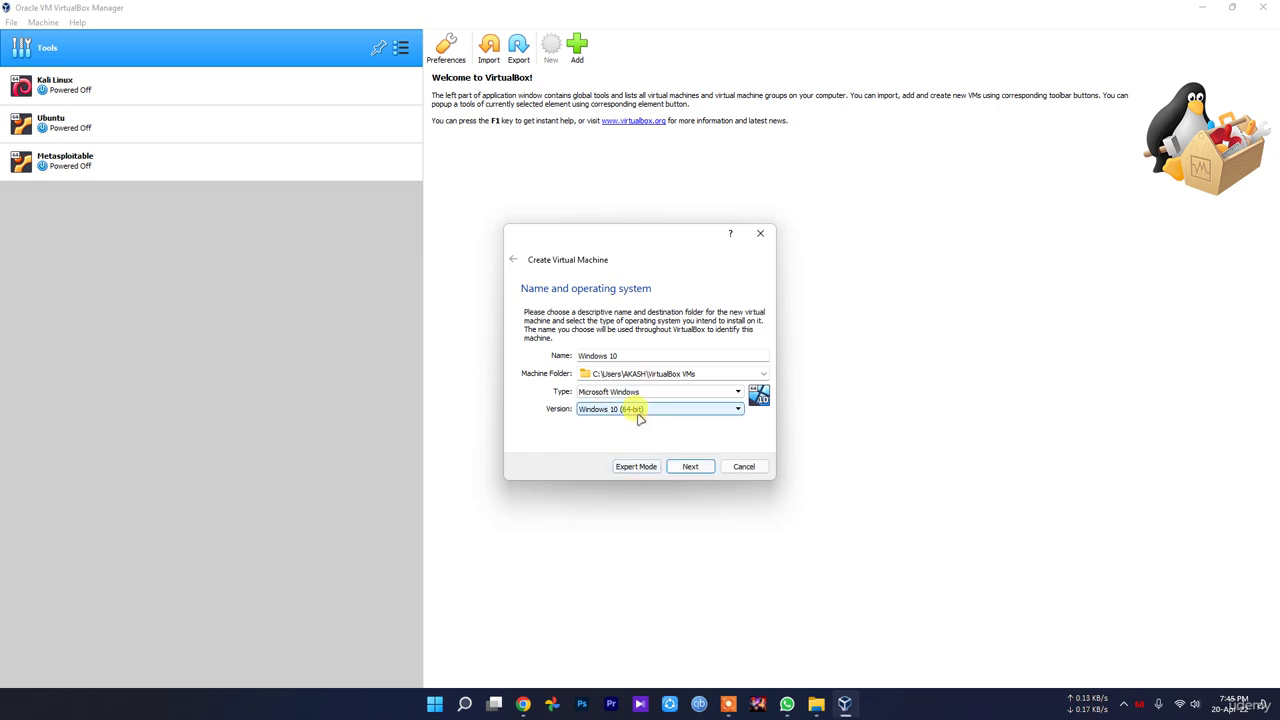
pyautogui.click(637, 411)
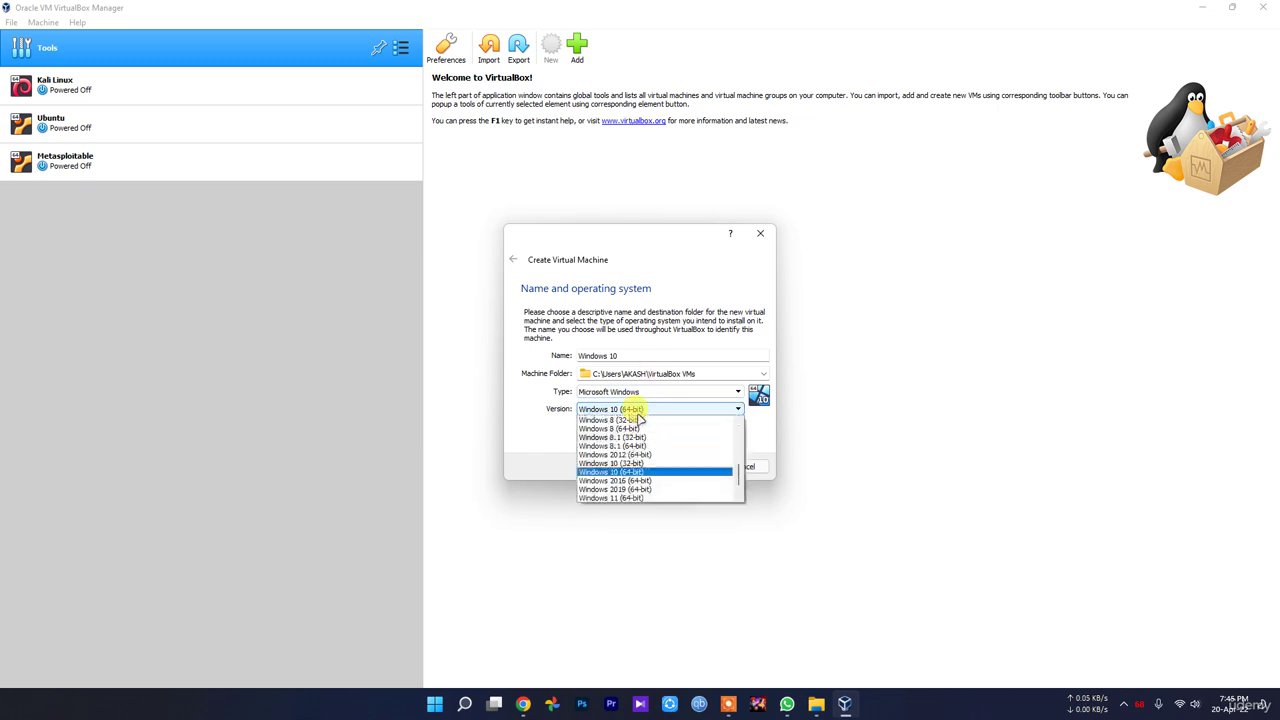
pyautogui.click(513, 441)
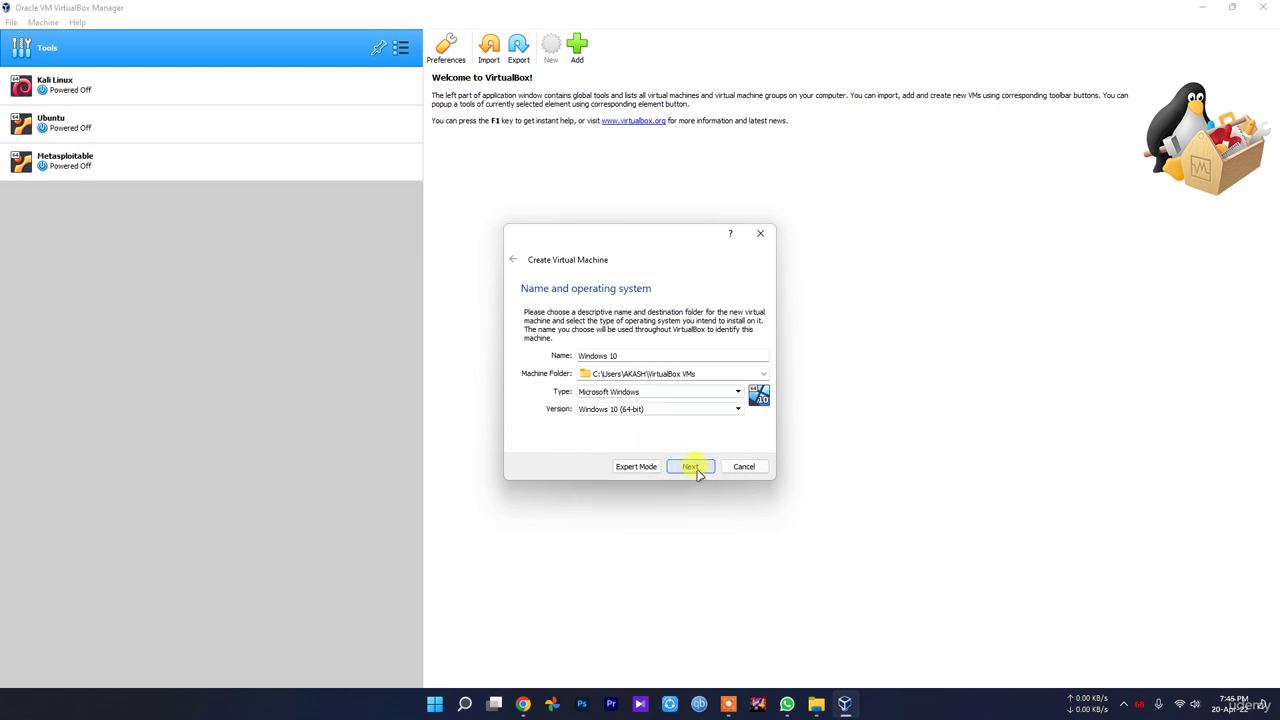
pyautogui.click(762, 373)
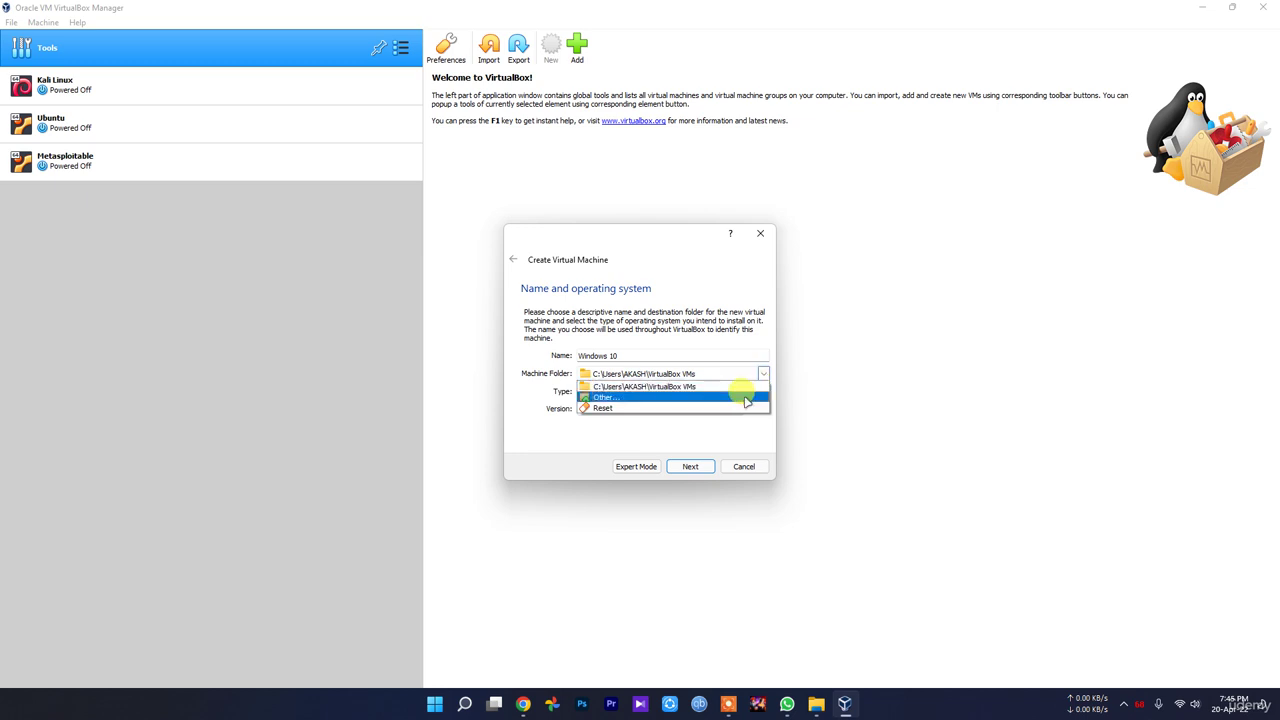
pyautogui.click(591, 450)
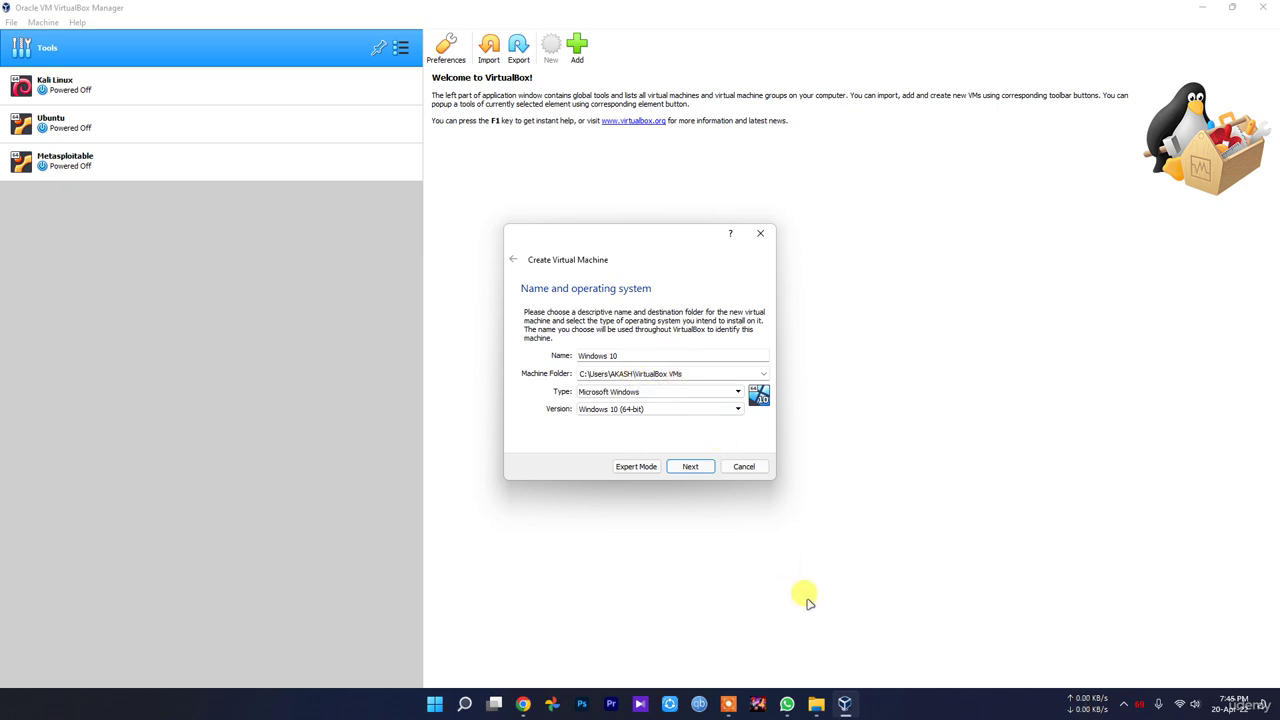
# Open File Explorer from the desktop and browse to the VirtualBox VMs folder in the user's profile folder on drive C:.
pyautogui.click(1277, 713)
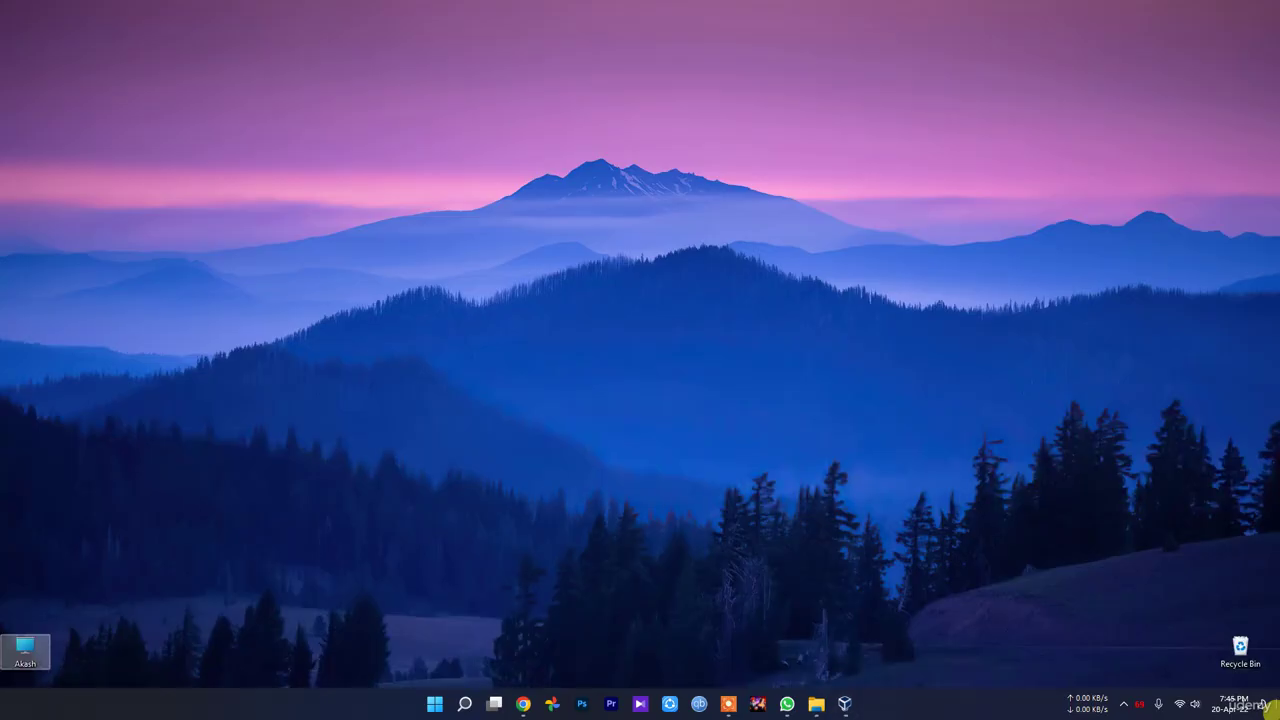
pyautogui.doubleClick(24, 656)
pyautogui.doubleClick(168, 152)
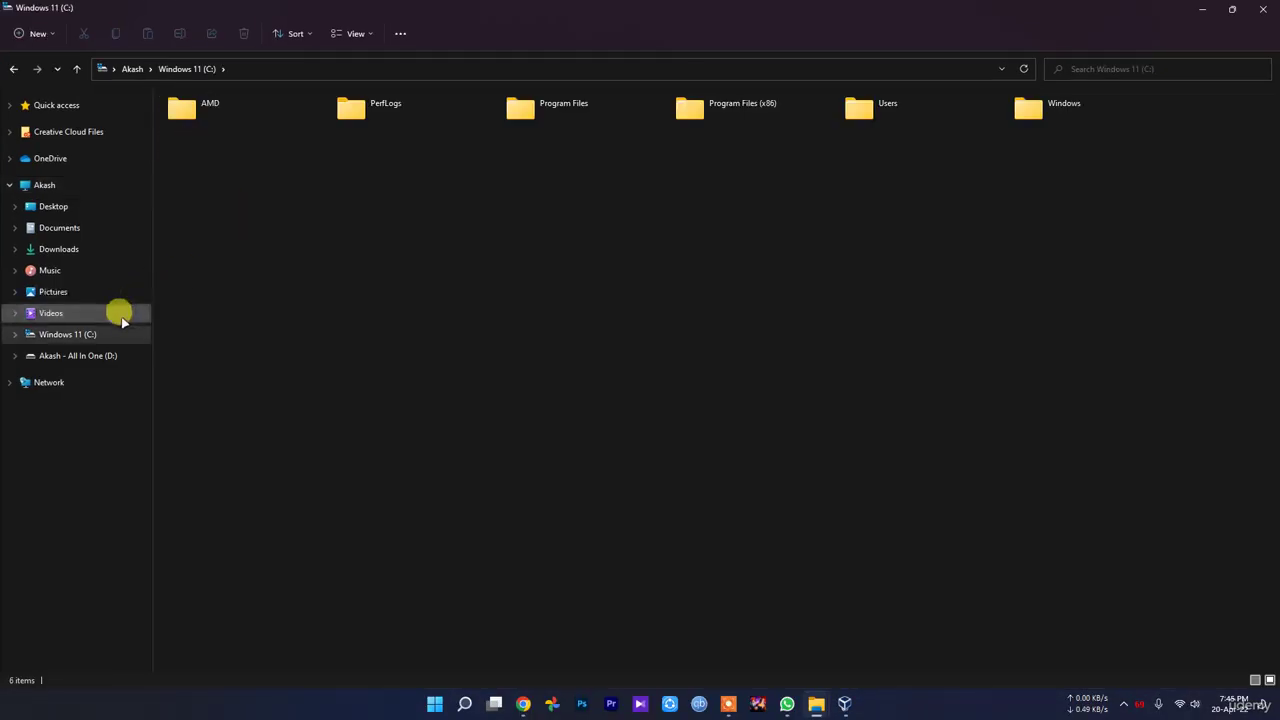
pyautogui.doubleClick(926, 107)
pyautogui.doubleClick(237, 114)
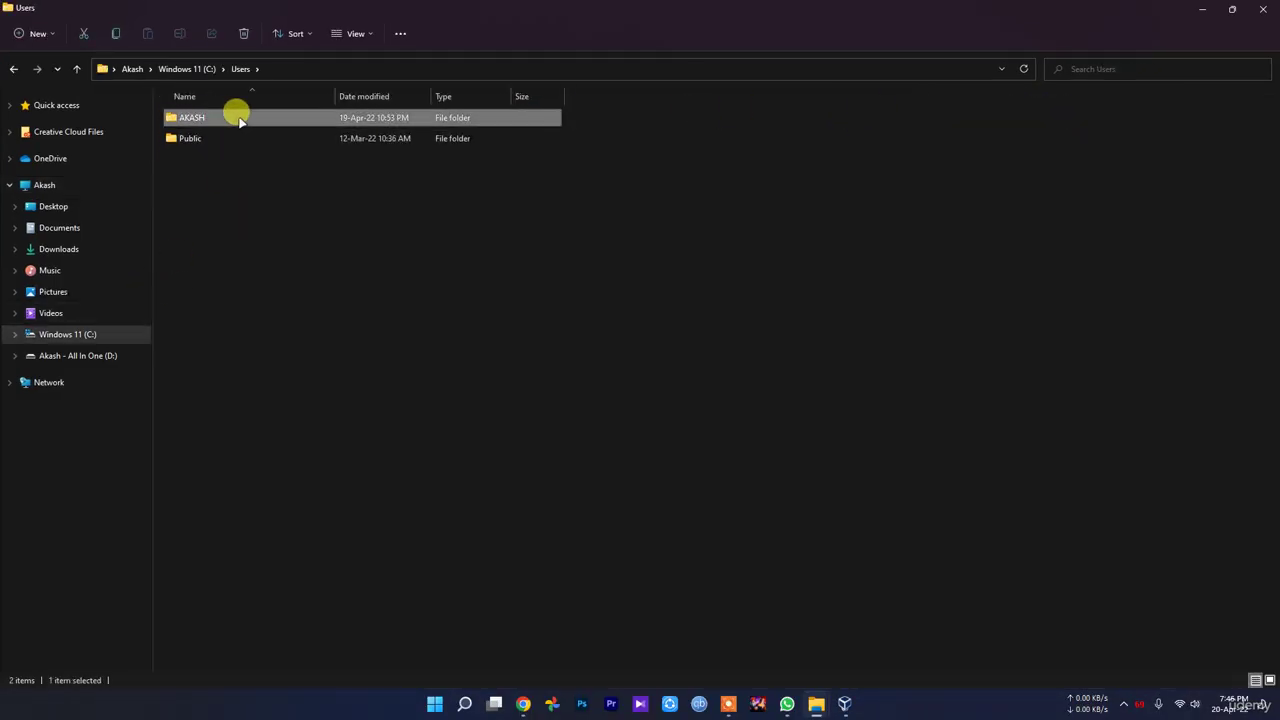
pyautogui.doubleClick(205, 643)
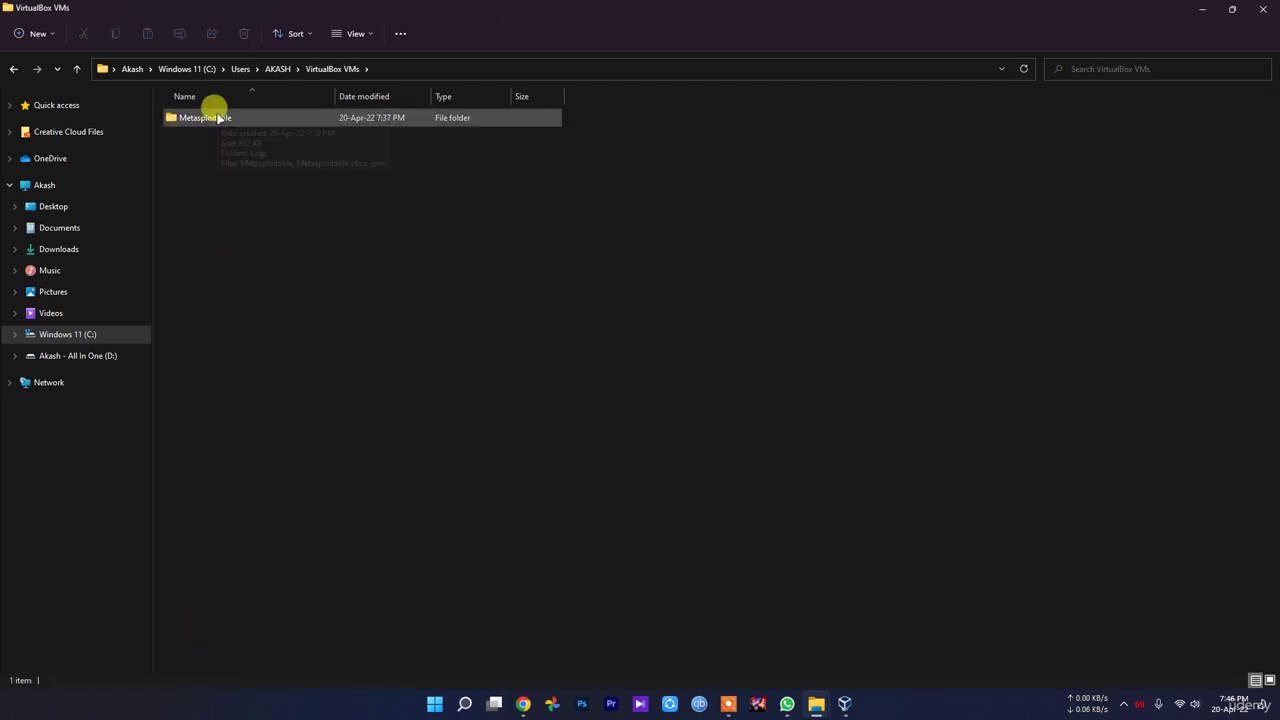
pyautogui.click(216, 117)
# Return to the drive overview in File Explorer and open drive D:.
pyautogui.hotkey('alt', 'Up')
pyautogui.hotkey('alt', 'Up')
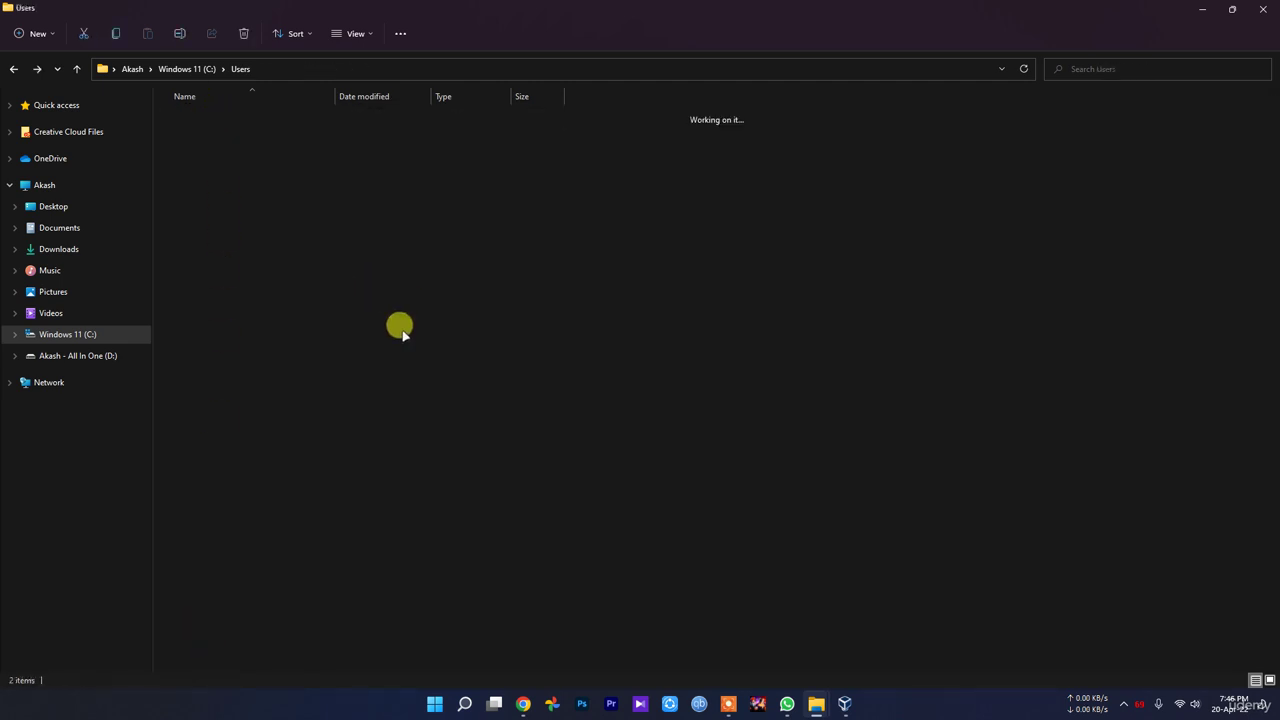
pyautogui.hotkey('alt', 'Up')
pyautogui.hotkey('alt', 'Up')
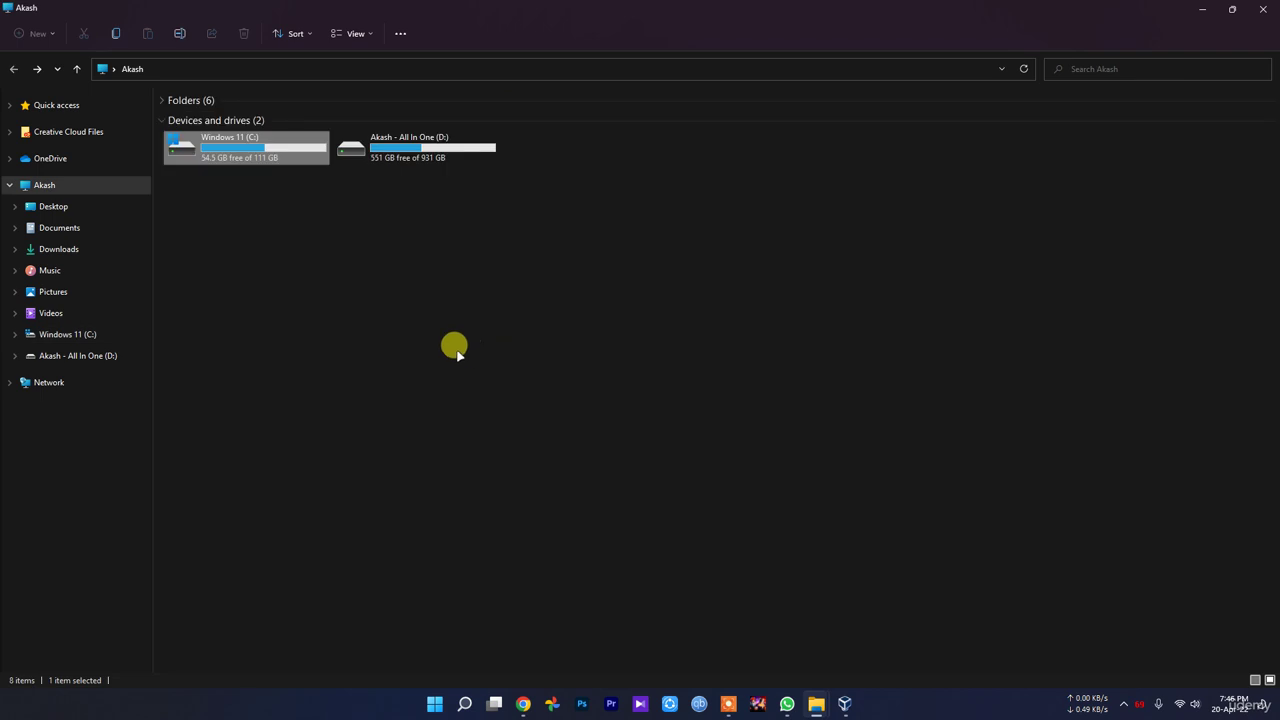
pyautogui.doubleClick(386, 140)
pyautogui.click(1123, 703)
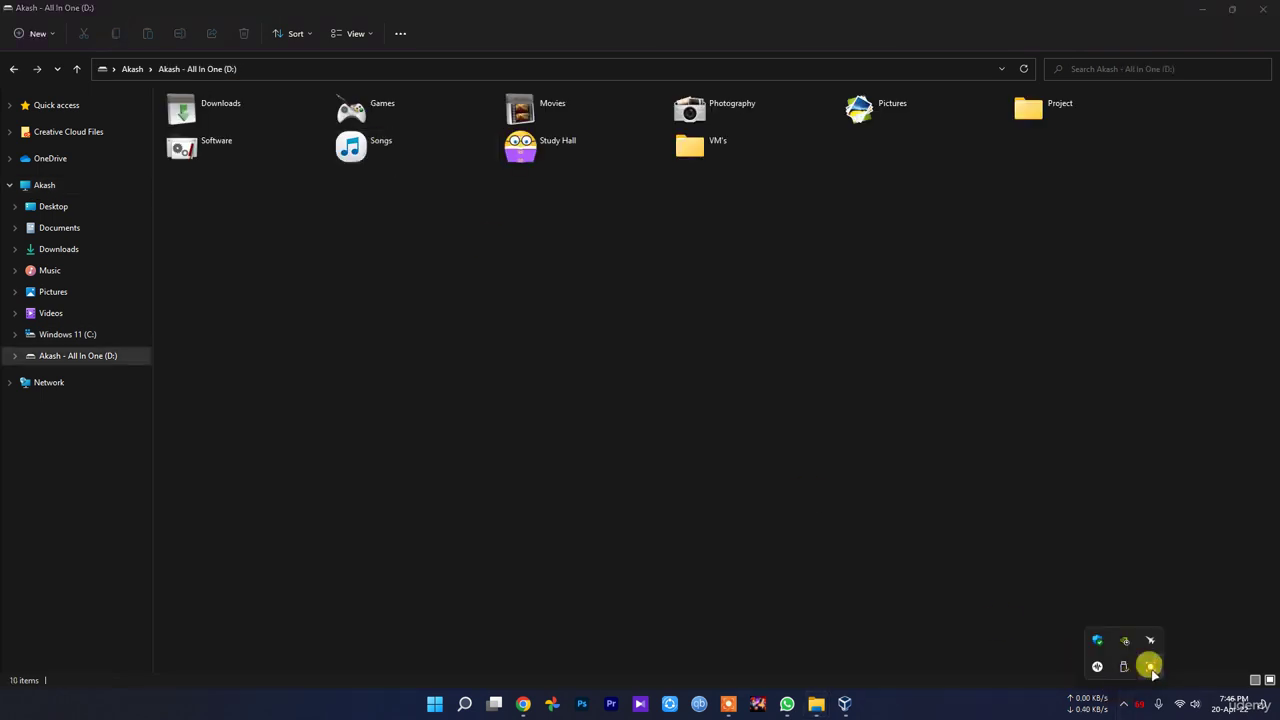
pyautogui.click(1146, 666)
pyautogui.click(852, 684)
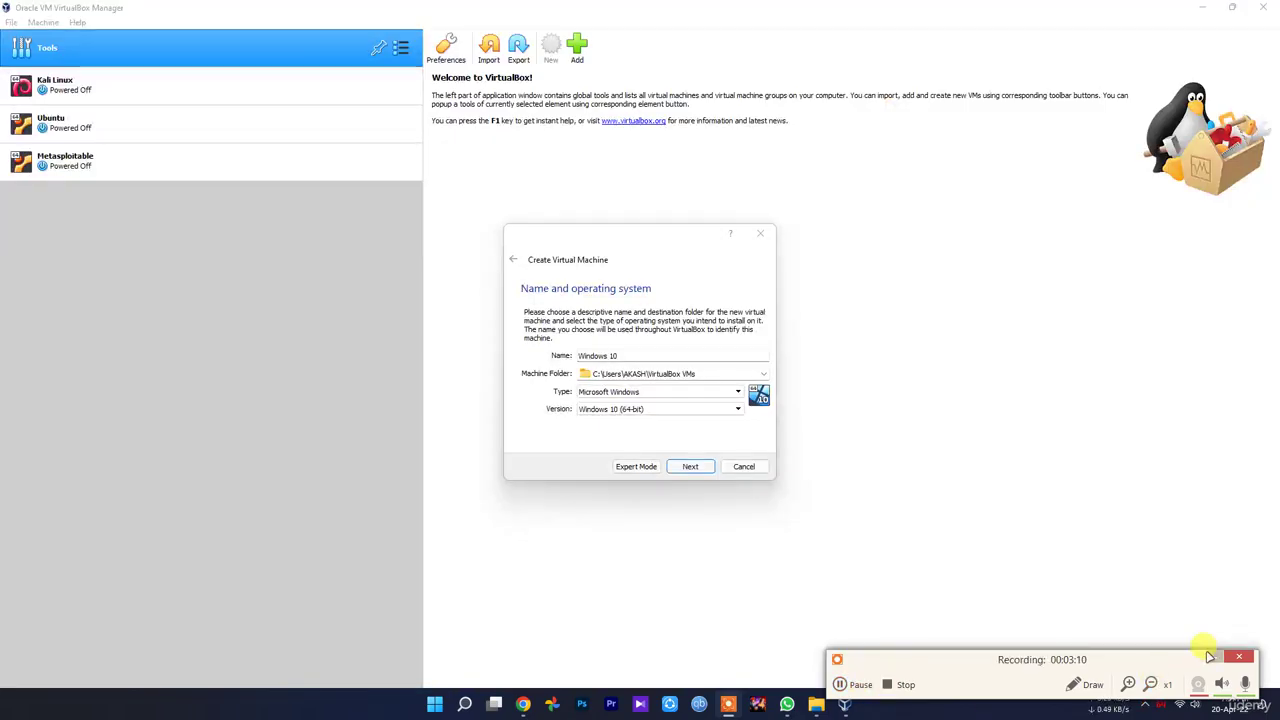
# Set the new virtual machine's folder to VM's on drive D: and continue to the memory size page.
pyautogui.click(763, 374)
pyautogui.click(682, 400)
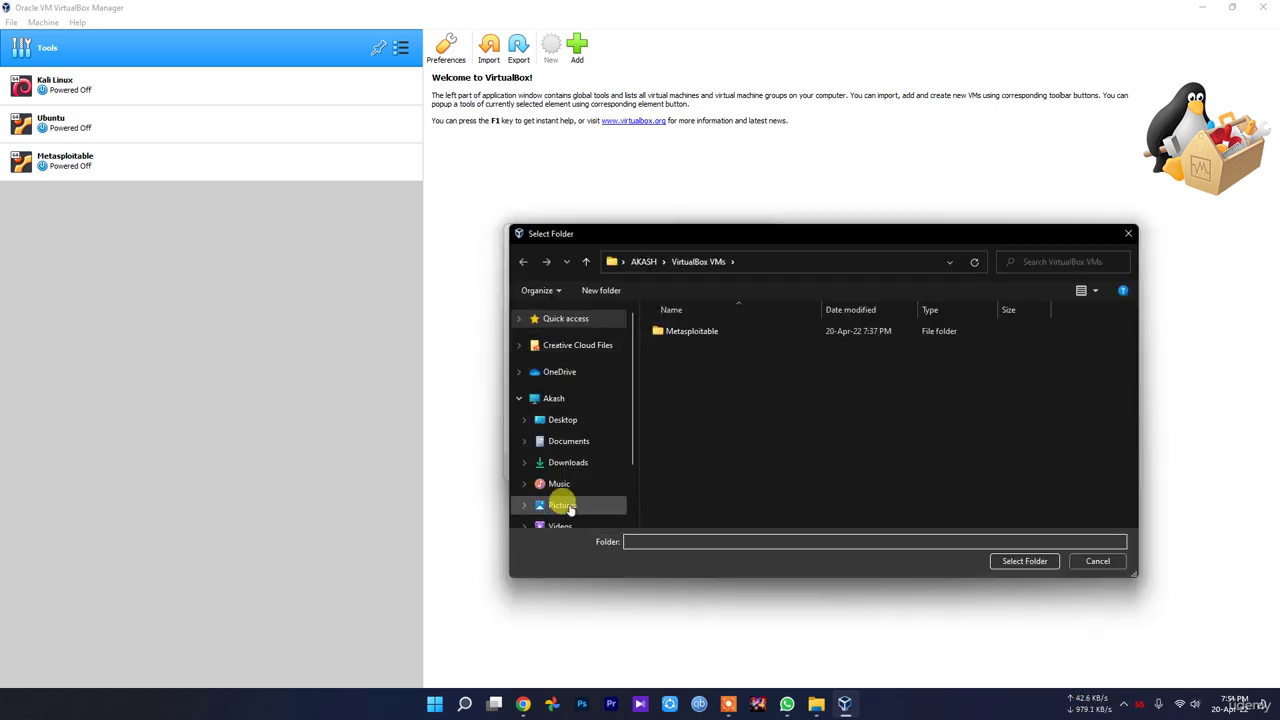
pyautogui.scroll(-2, 567, 508)
pyautogui.click(605, 489)
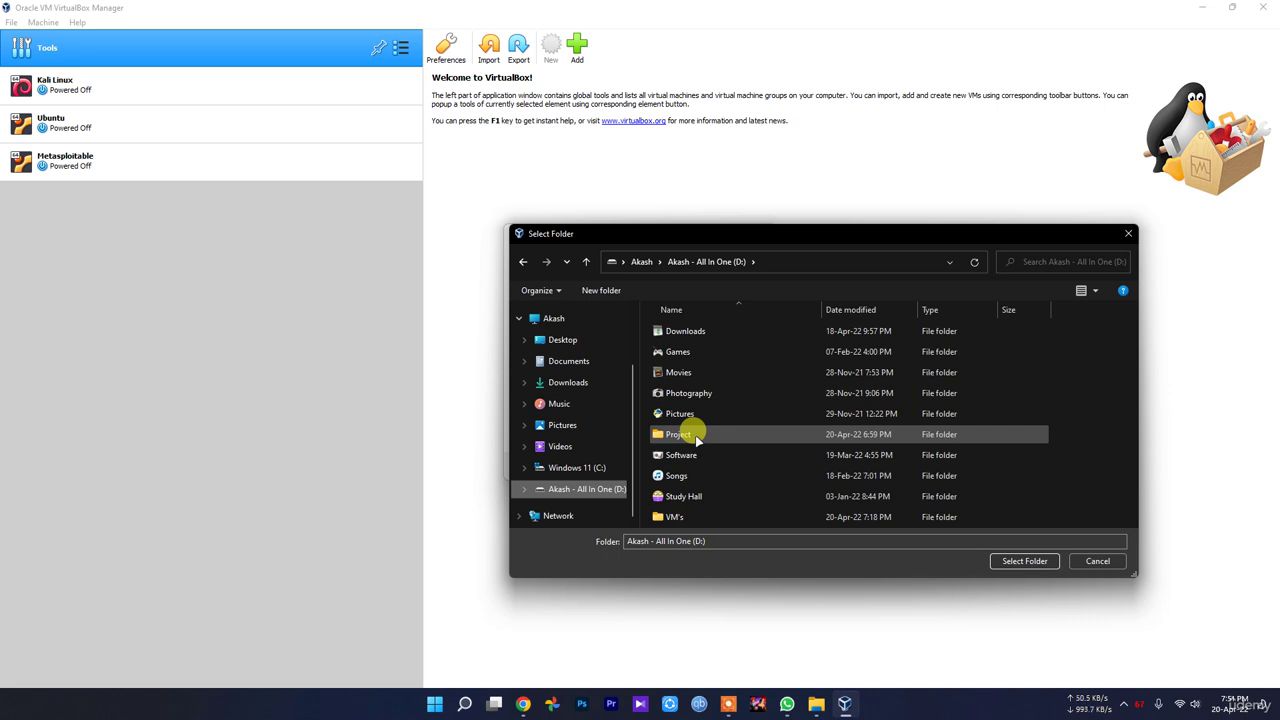
pyautogui.doubleClick(698, 516)
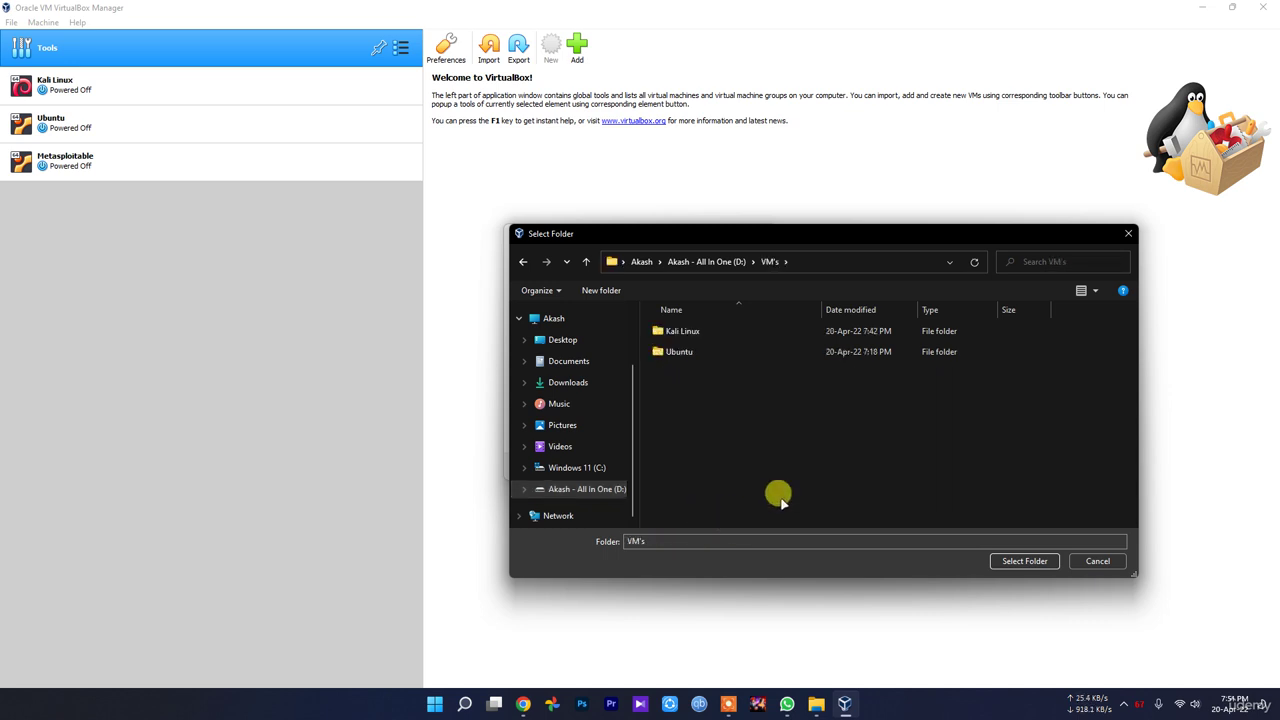
pyautogui.click(1036, 562)
pyautogui.click(692, 467)
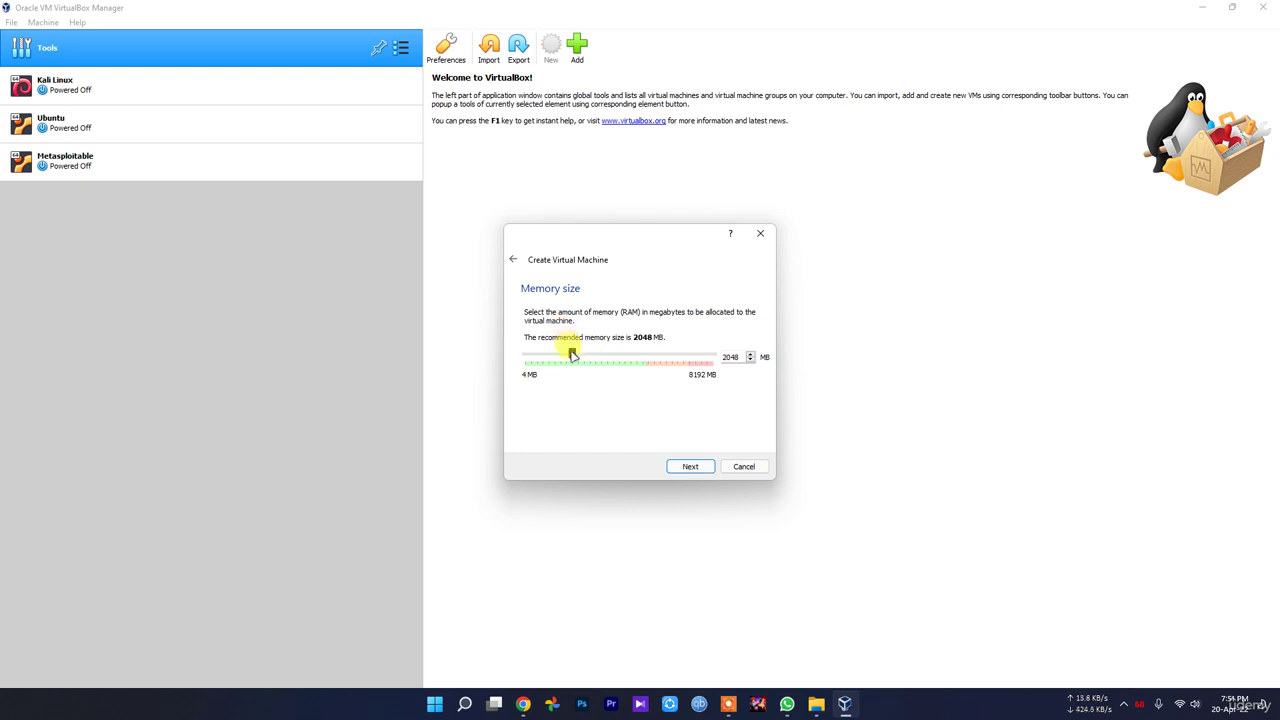
# Set the virtual machine's memory size to 2048 MB and continue to the hard disk page.
pyautogui.moveTo(572, 354); pyautogui.dragTo(629, 364)
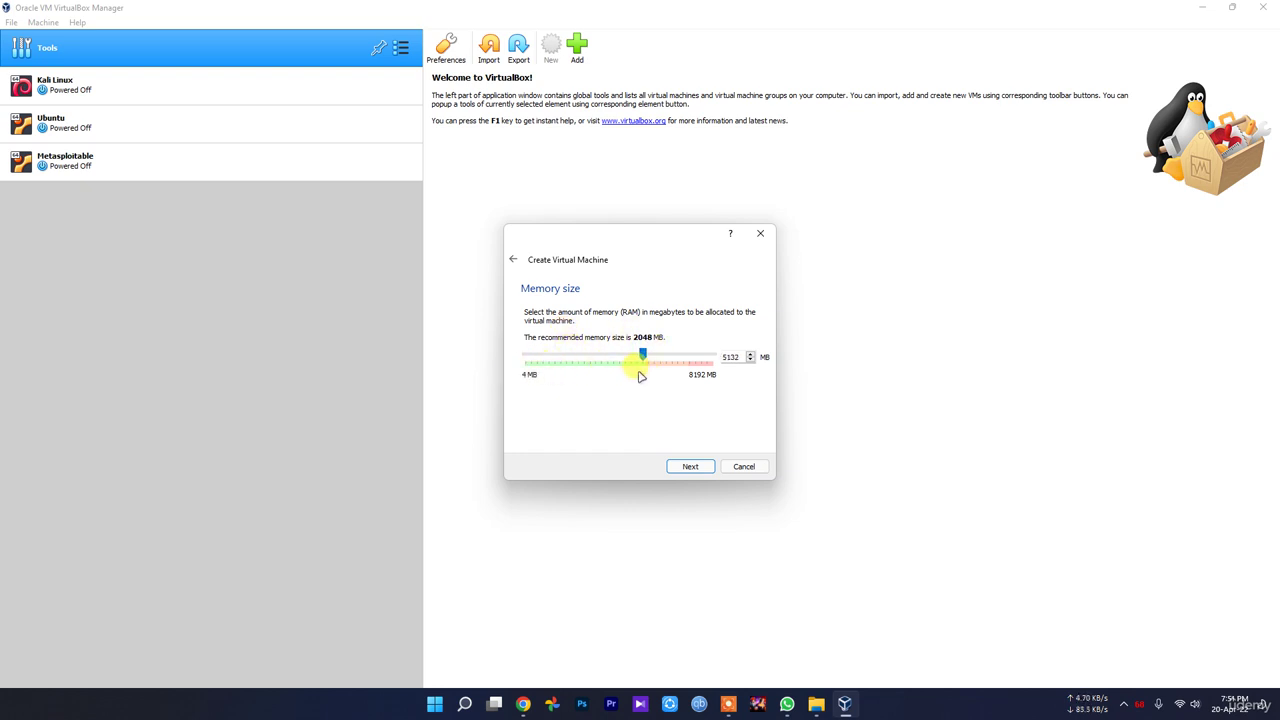
pyautogui.moveTo(643, 355); pyautogui.dragTo(577, 355)
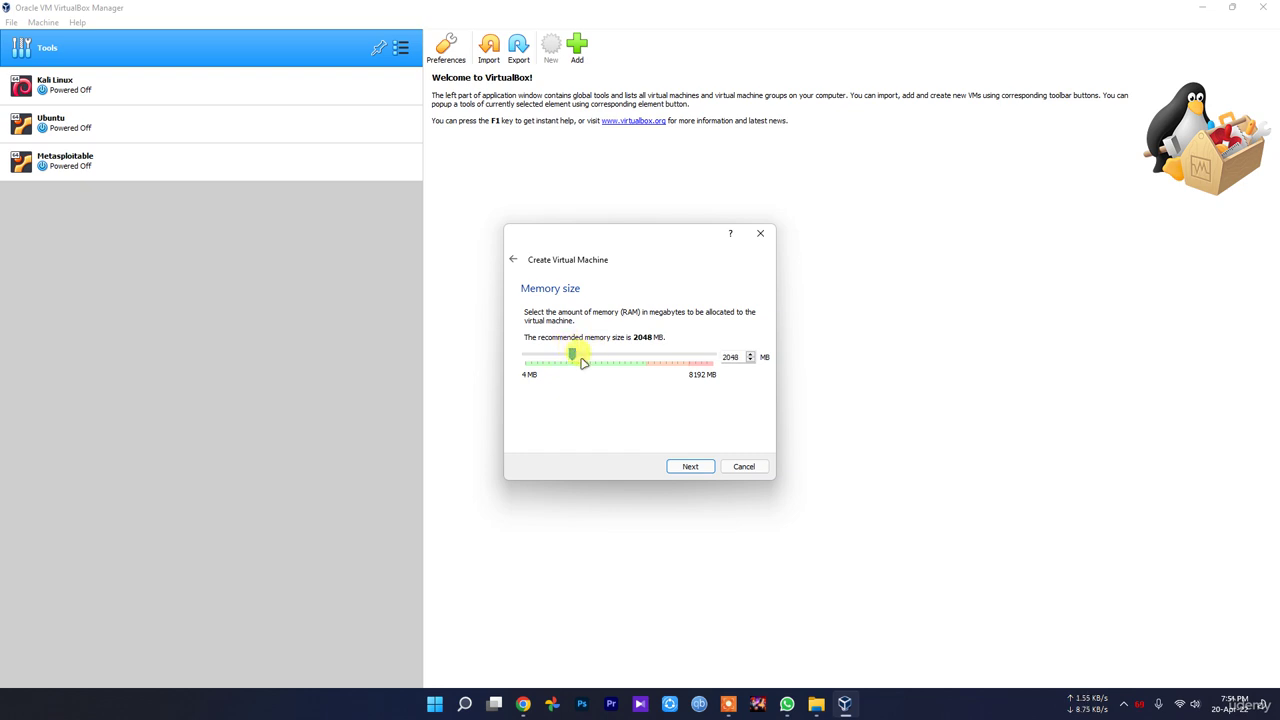
pyautogui.click(693, 466)
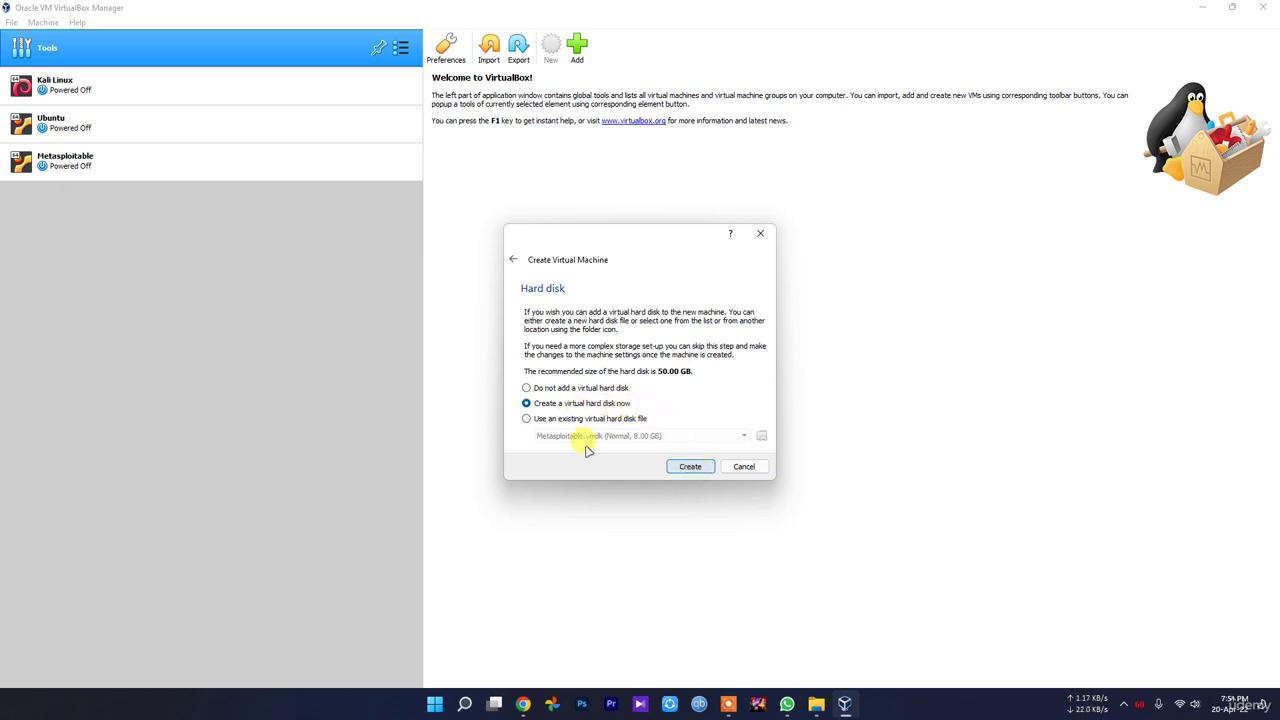
# Switch to File Explorer and inspect the general, security and detail properties of the MSEdge - Win10 file in the MSEdge.Win10.VirtualBox folder.
pyautogui.click(818, 702)
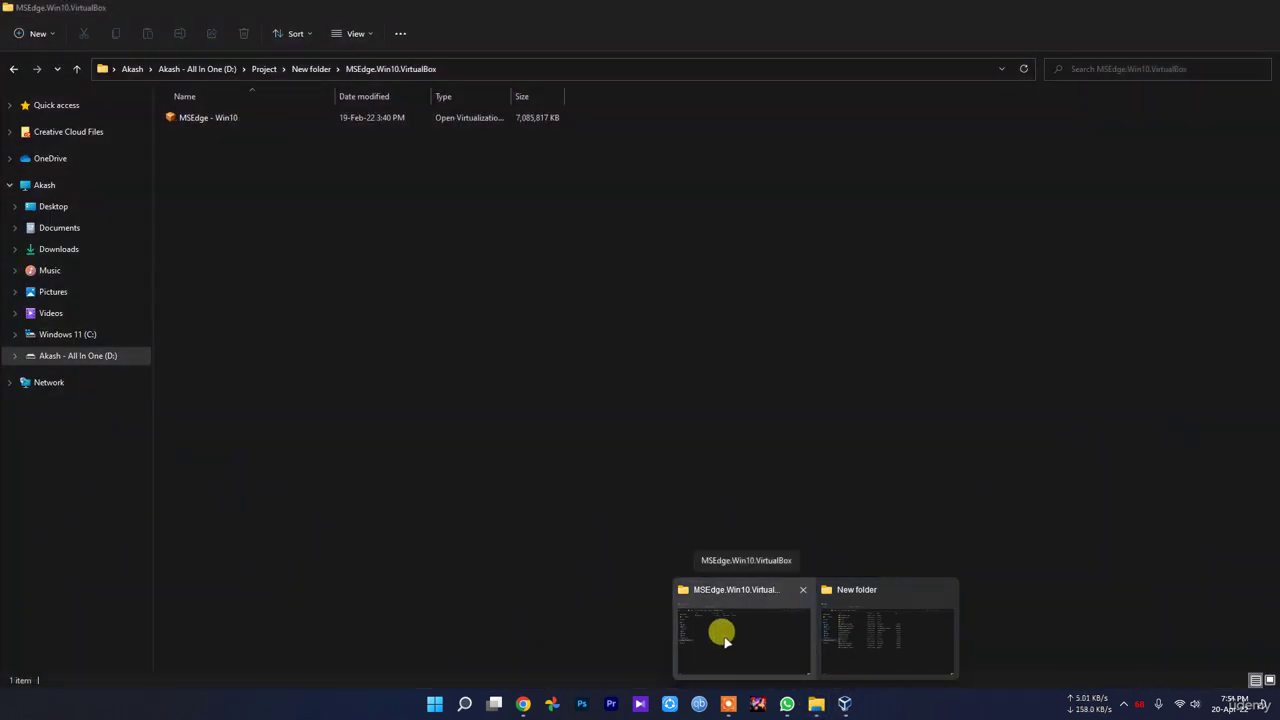
pyautogui.click(725, 640)
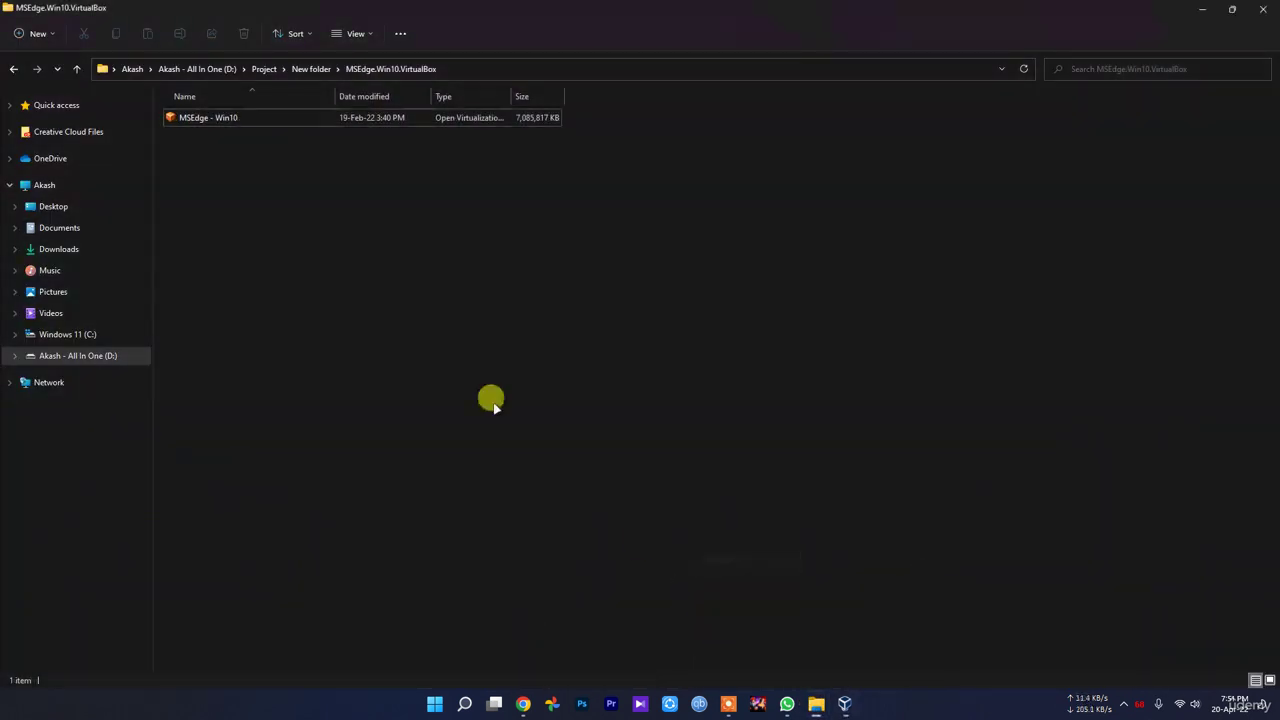
pyautogui.rightClick(240, 120)
pyautogui.click(303, 247)
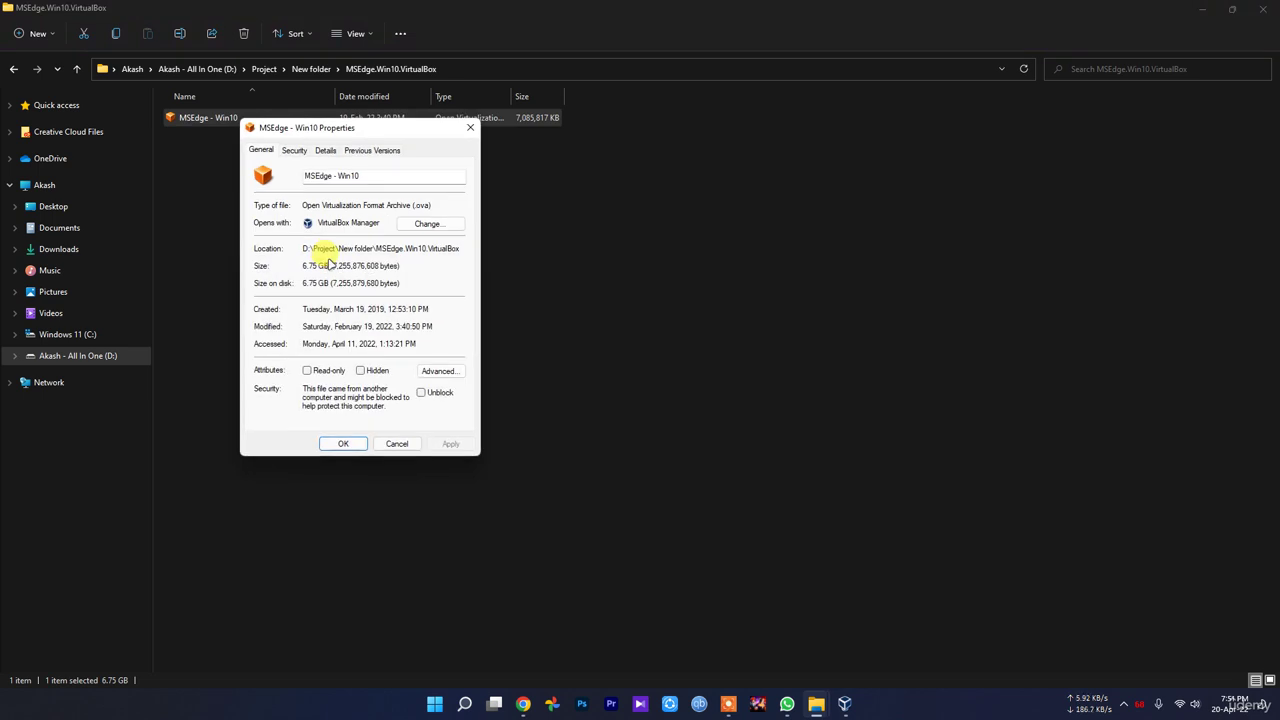
pyautogui.click(294, 150)
pyautogui.click(262, 150)
pyautogui.click(325, 150)
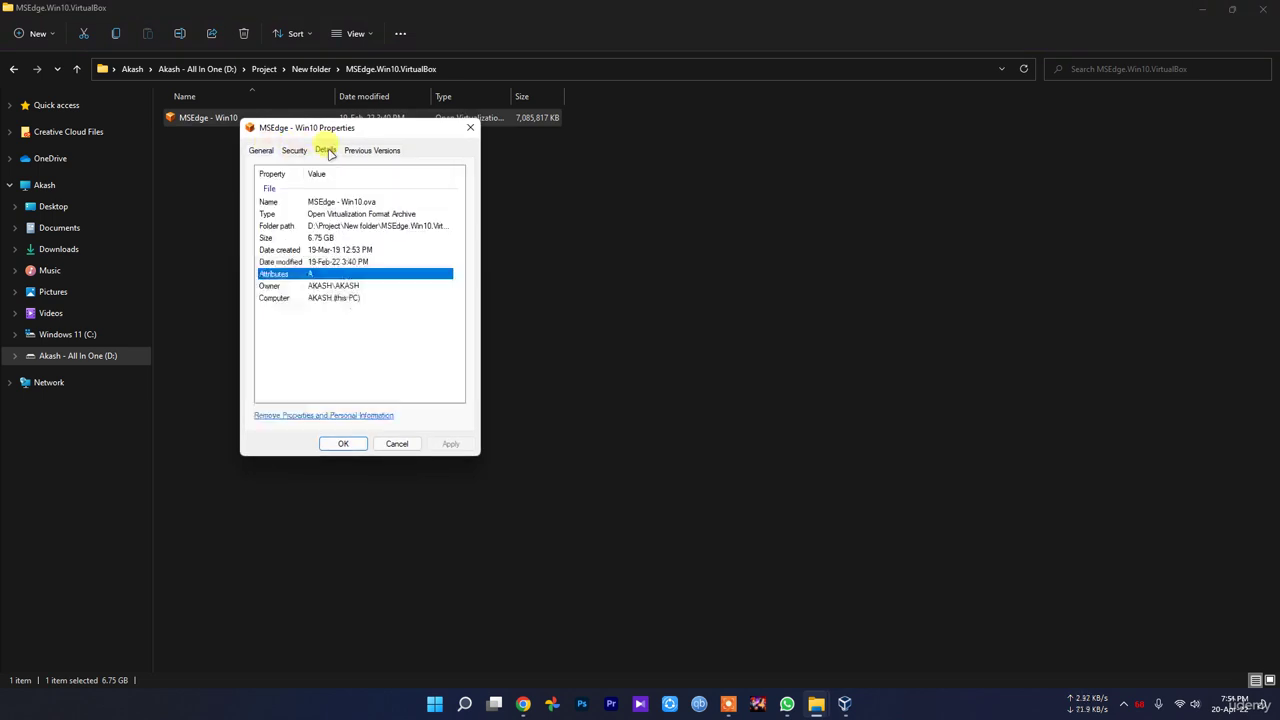
pyautogui.click(403, 444)
# Switch to VirtualBox and choose to create a new virtual hard disk of type VDI (VirtualBox Disk Image), dynamically allocated.
pyautogui.click(844, 704)
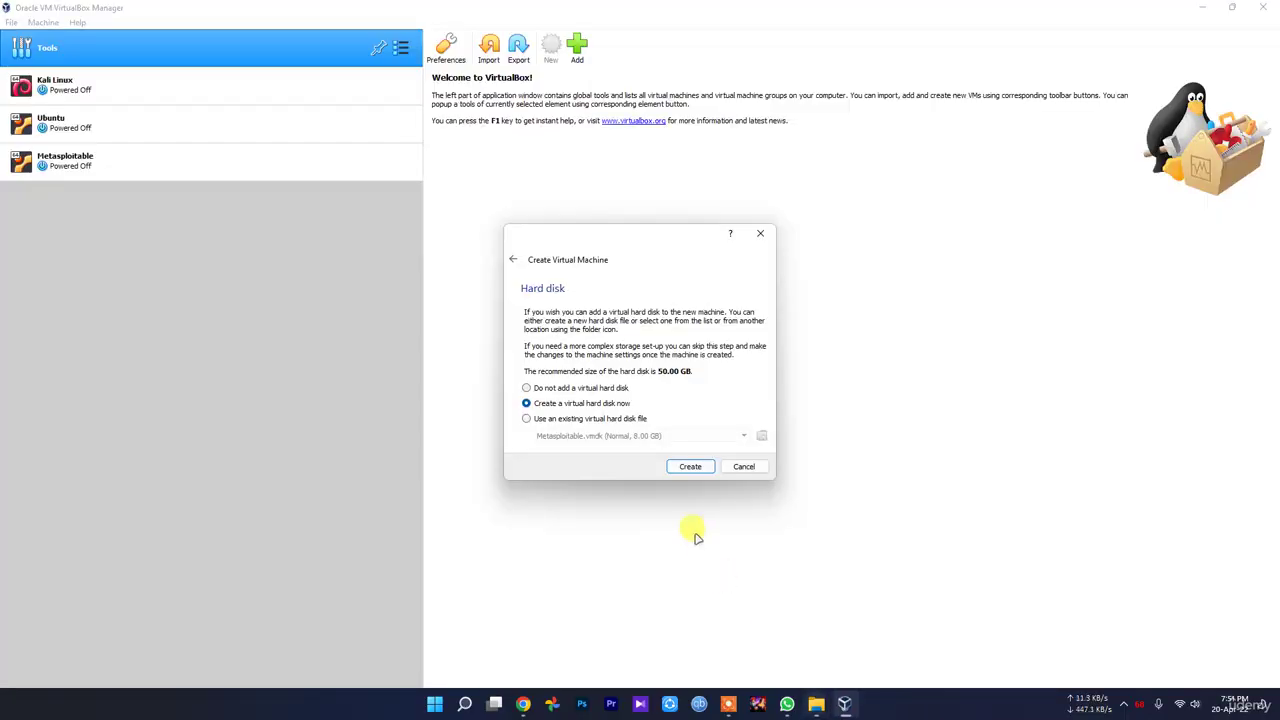
pyautogui.click(690, 467)
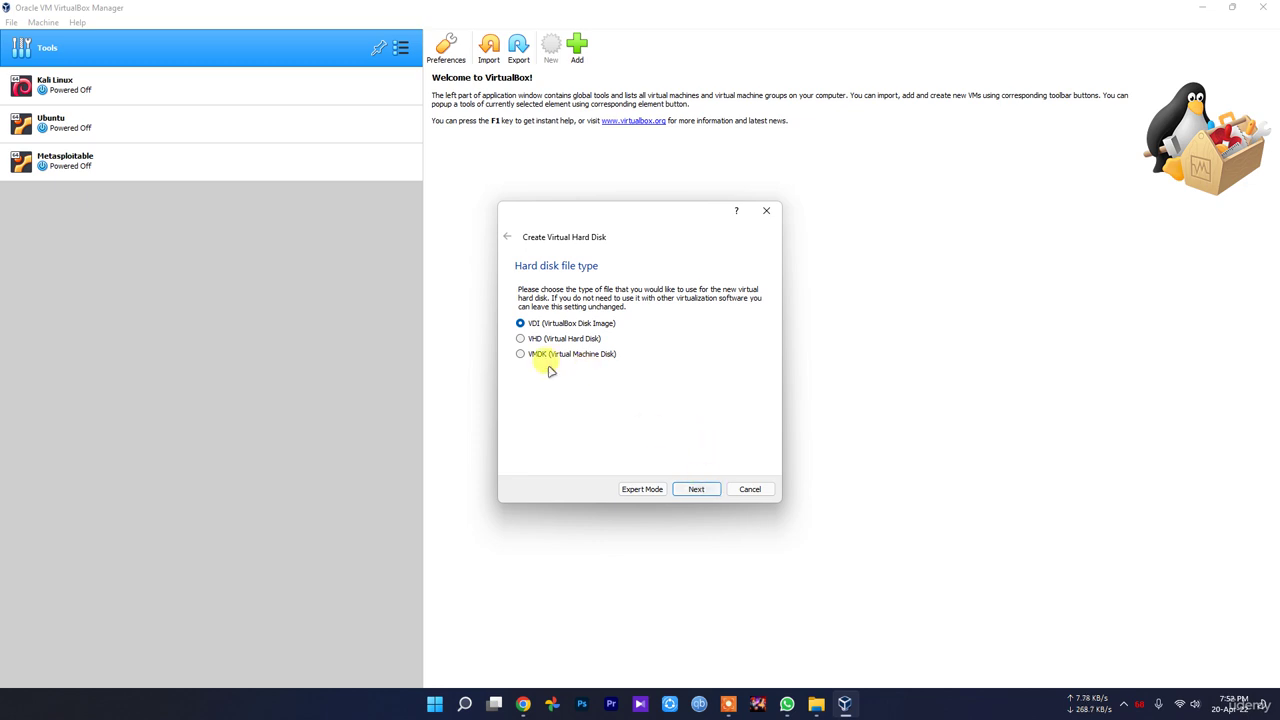
pyautogui.click(705, 488)
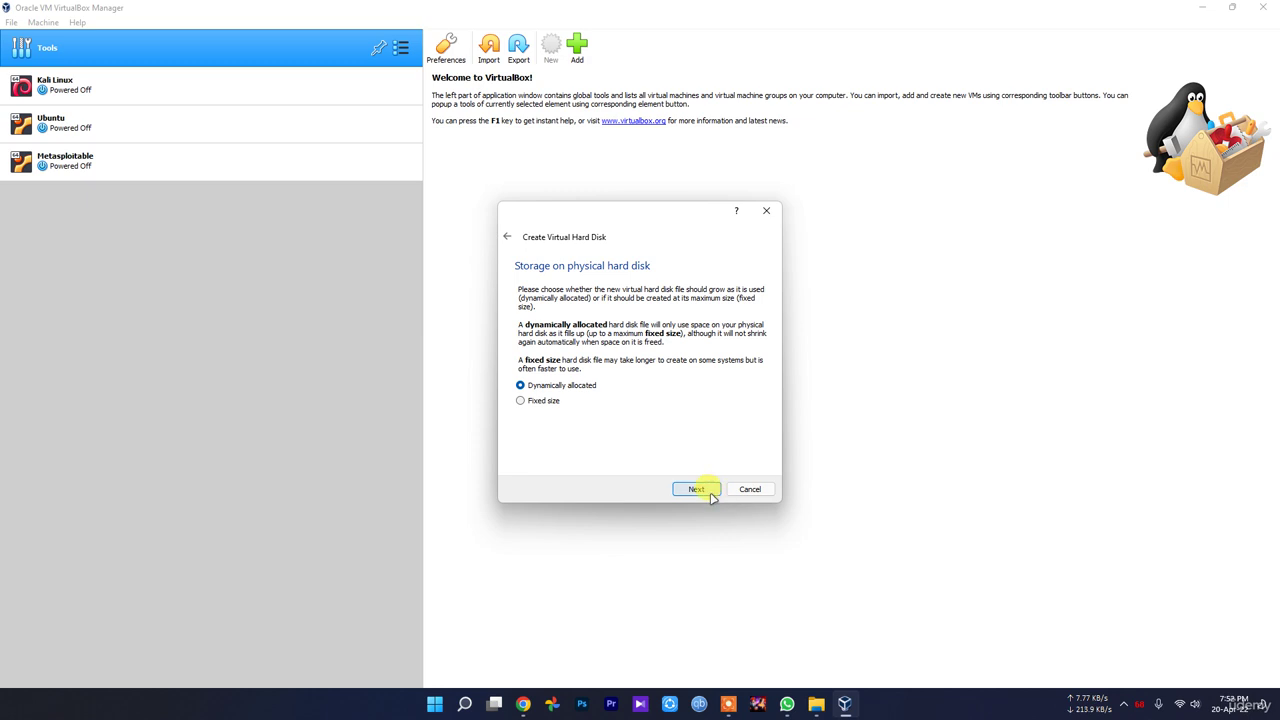
pyautogui.click(700, 489)
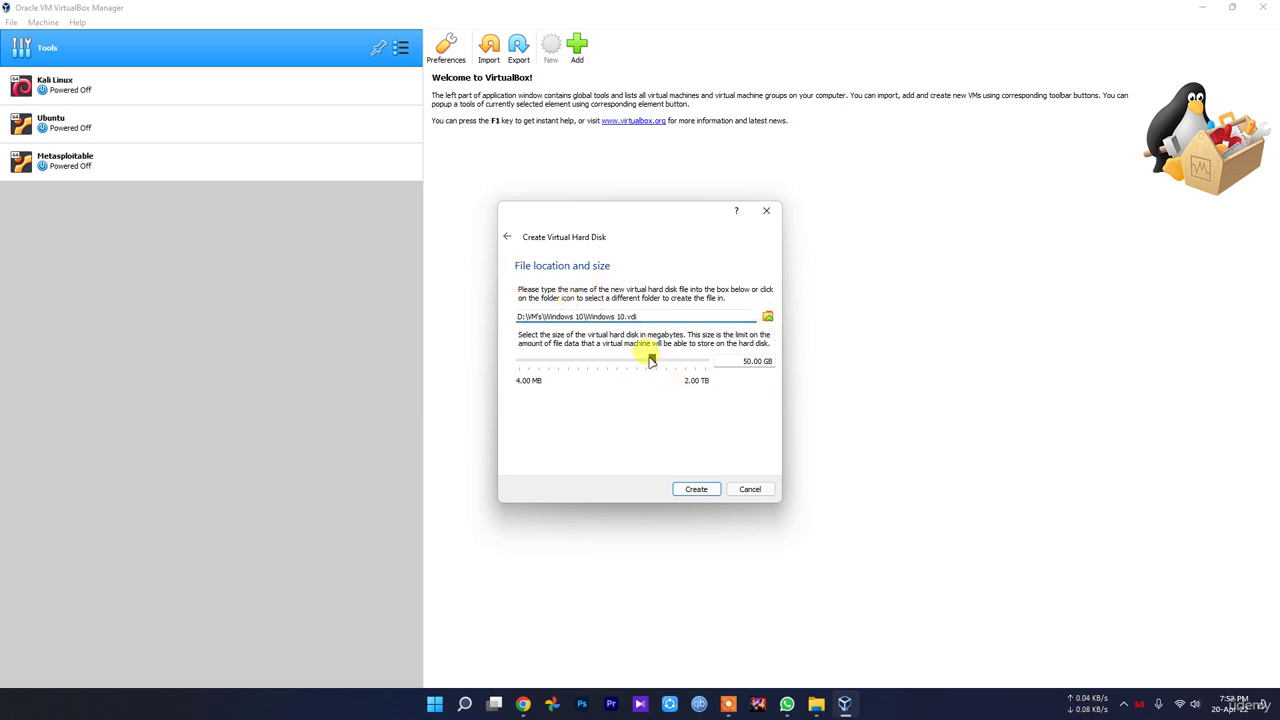
# Set the virtual hard disk size to 45.30 GB and create the Windows 10 machine.
pyautogui.moveTo(651, 366); pyautogui.dragTo(647, 368)
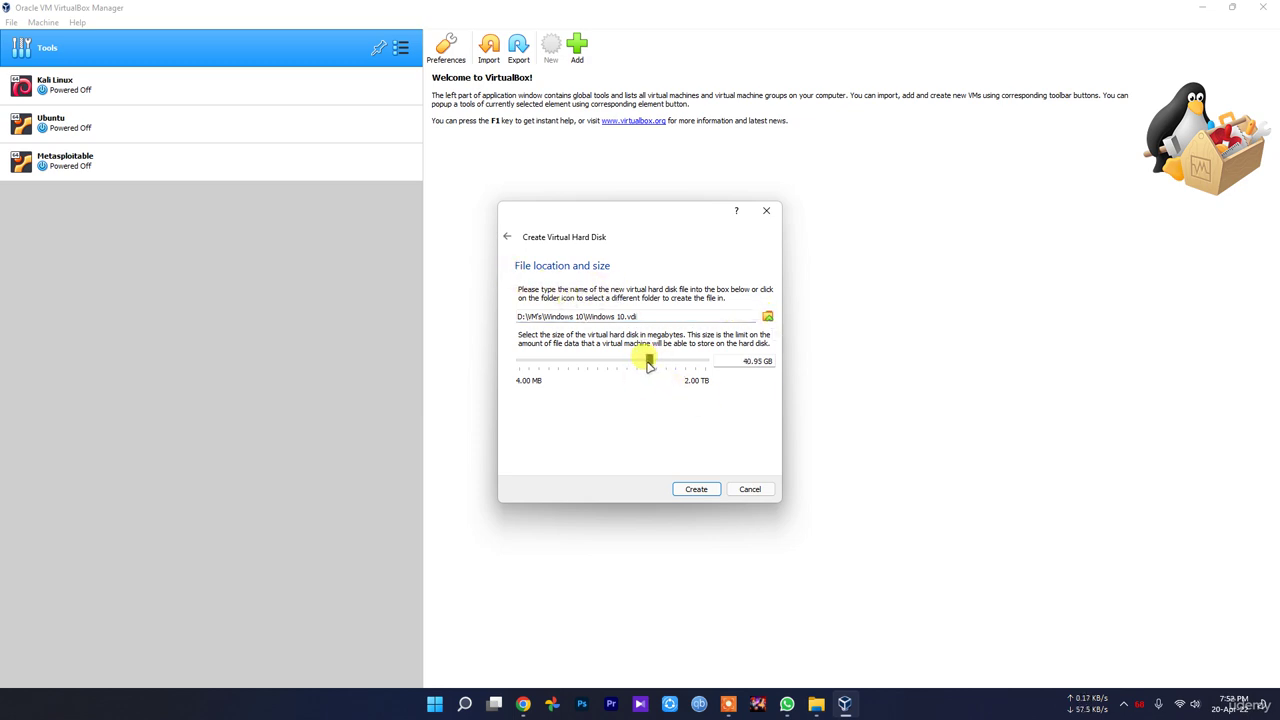
pyautogui.moveTo(646, 372)
pyautogui.click(697, 489)
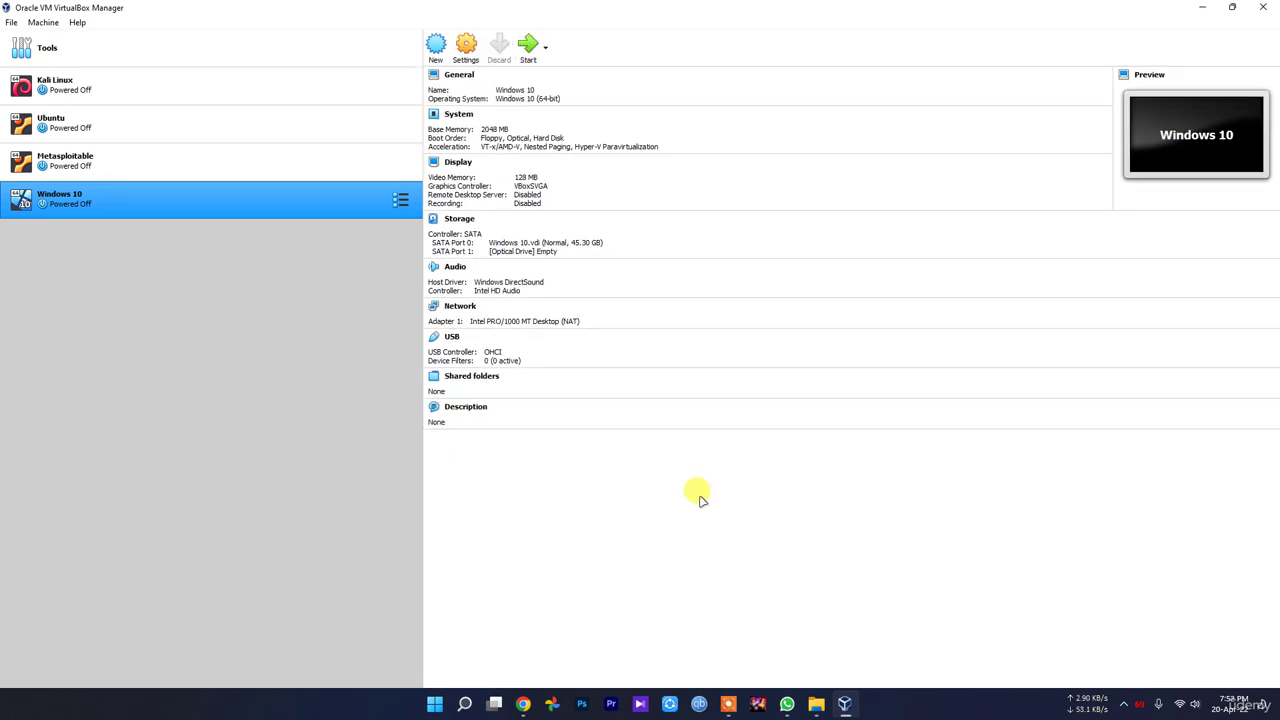
# Open the Windows 10 machine's settings, set its shared clipboard to Bidirectional and change its Drag'n'Drop mode.
pyautogui.click(466, 52)
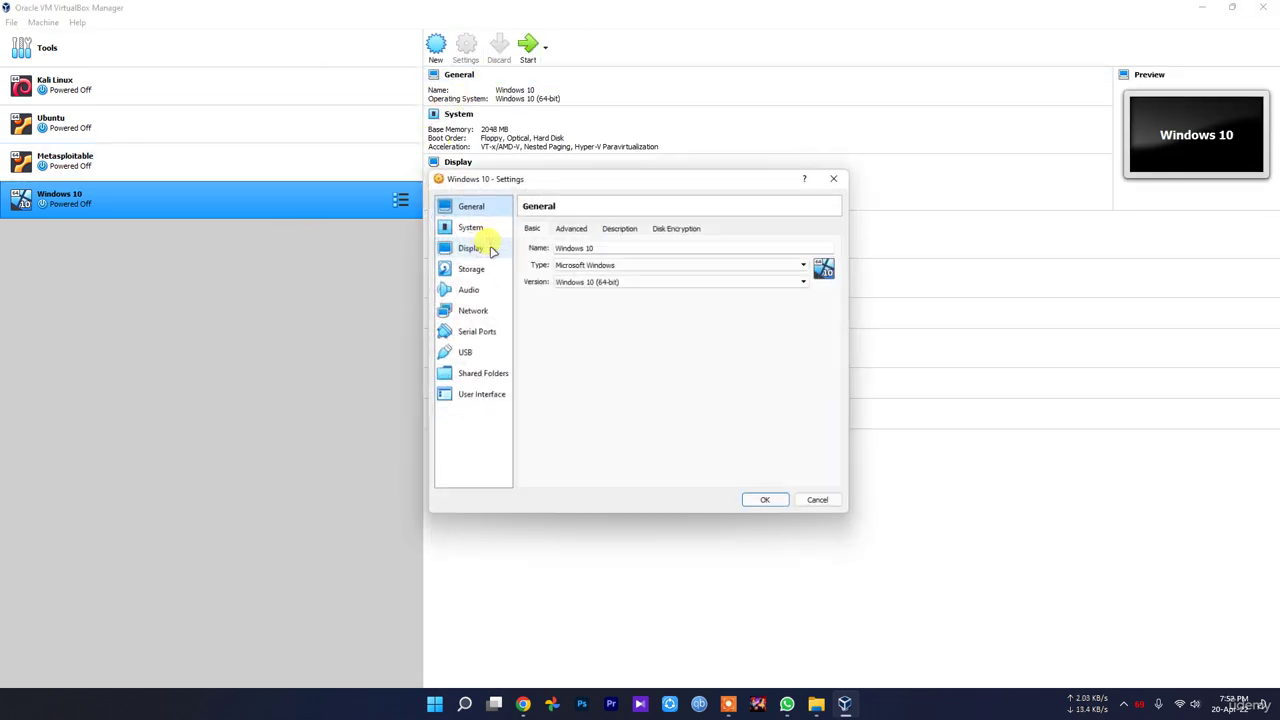
pyautogui.click(572, 227)
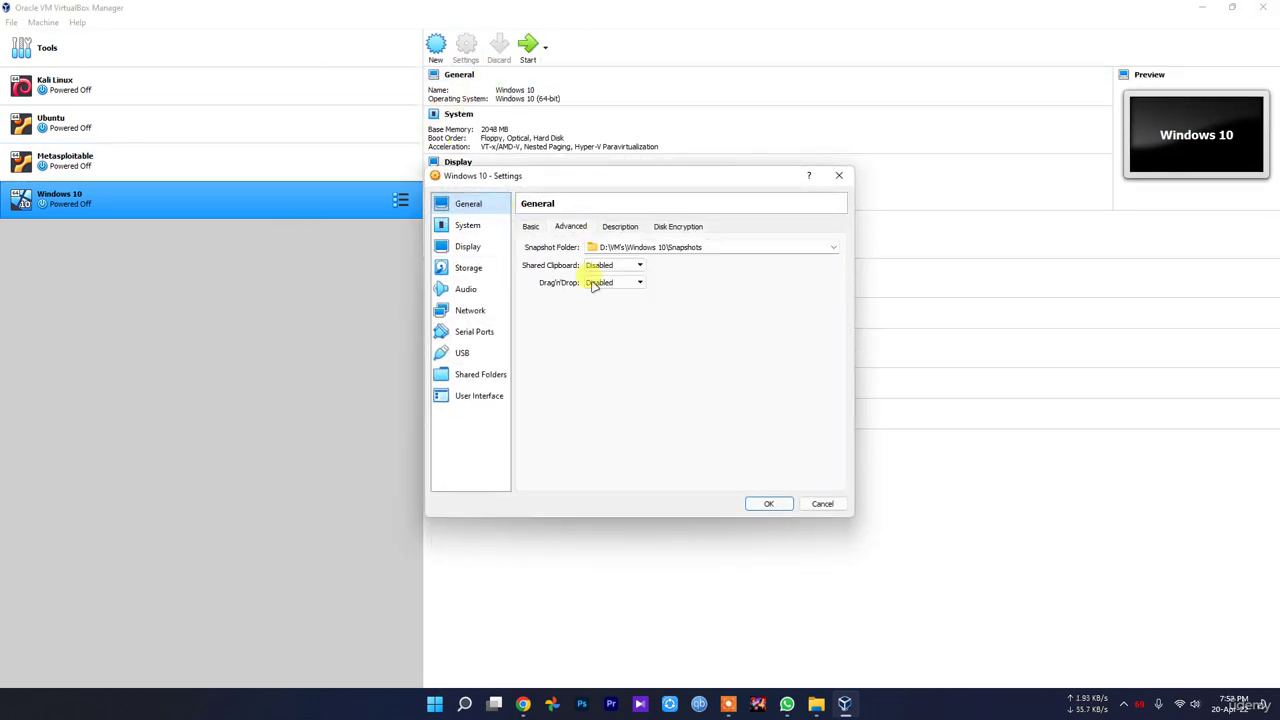
pyautogui.click(617, 265)
pyautogui.click(612, 302)
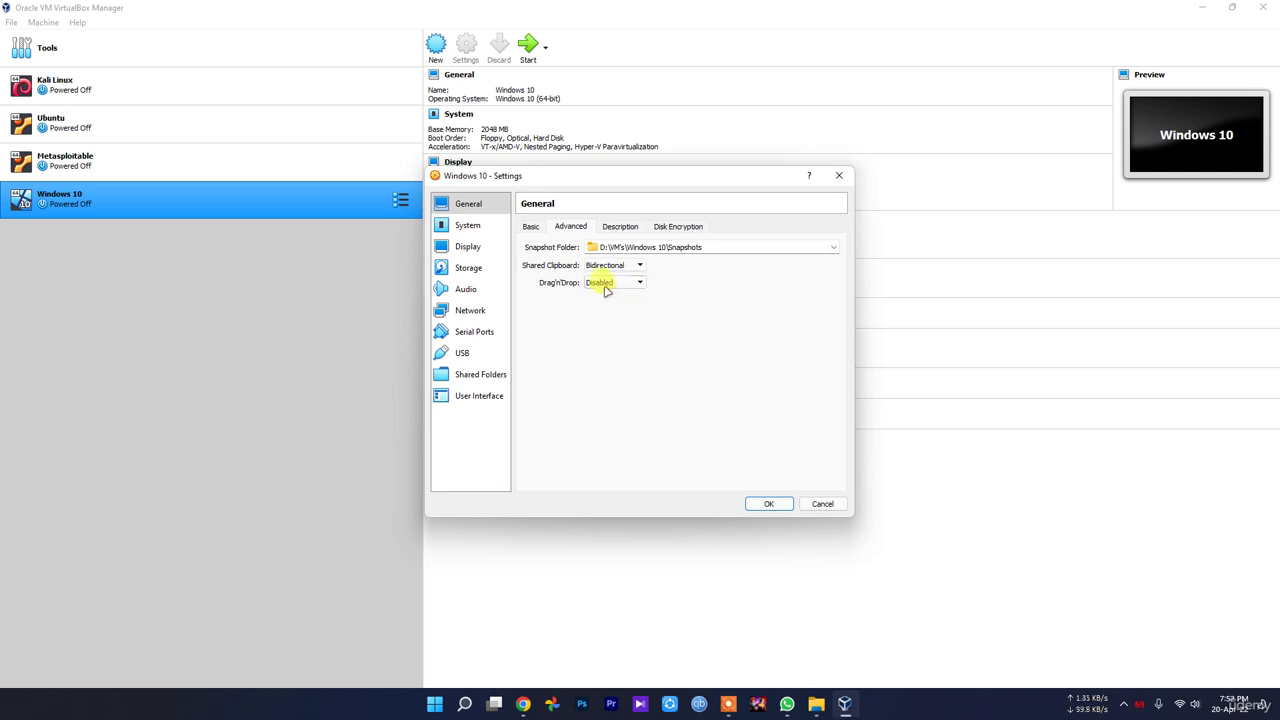
pyautogui.click(608, 283)
pyautogui.click(612, 319)
pyautogui.click(612, 282)
# Review the machine's description and disk encryption settings.
pyautogui.click(620, 227)
pyautogui.click(620, 227)
pyautogui.click(700, 228)
# Set the machine's processor count to 2 and open its display settings.
pyautogui.click(467, 225)
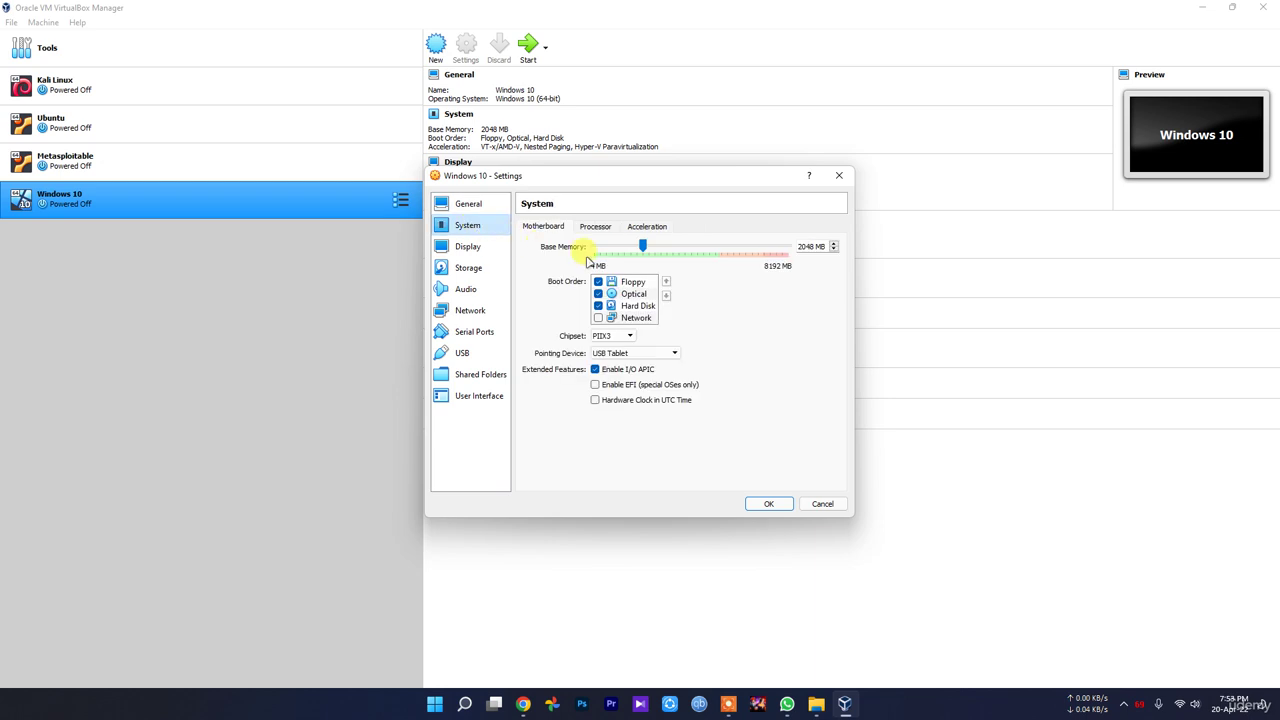
pyautogui.click(594, 228)
pyautogui.moveTo(595, 246); pyautogui.dragTo(612, 246)
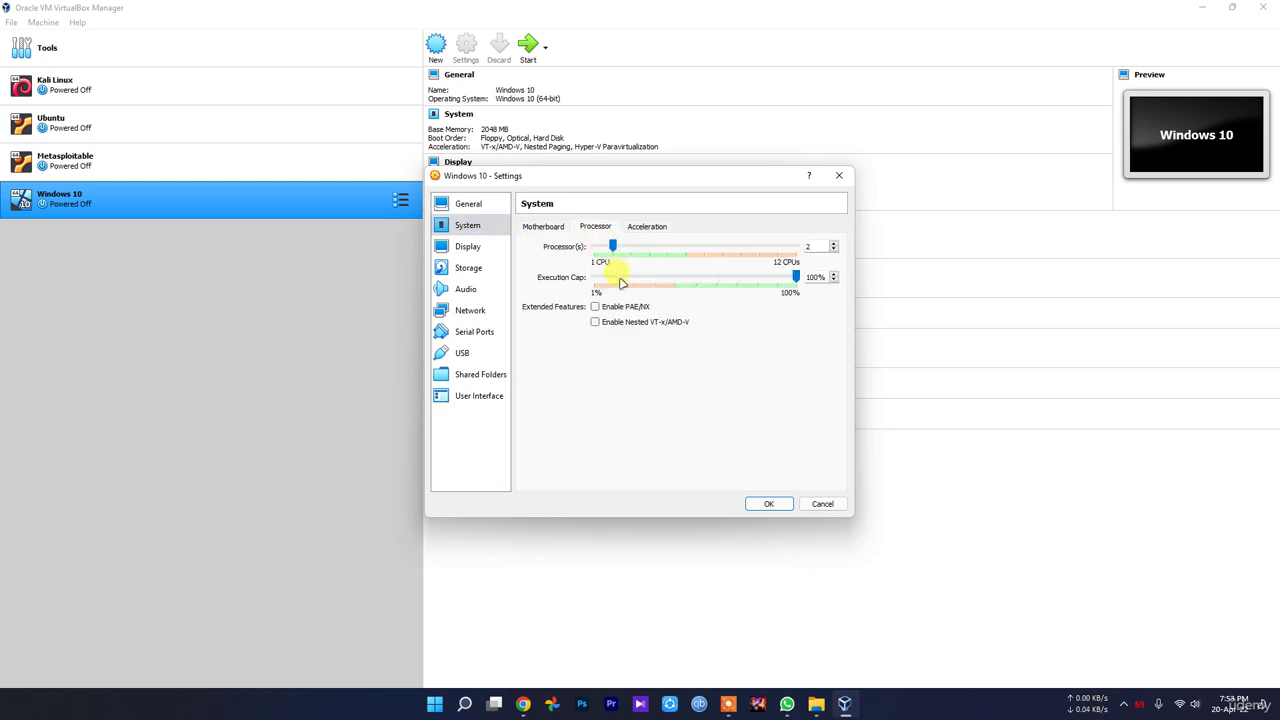
pyautogui.click(469, 246)
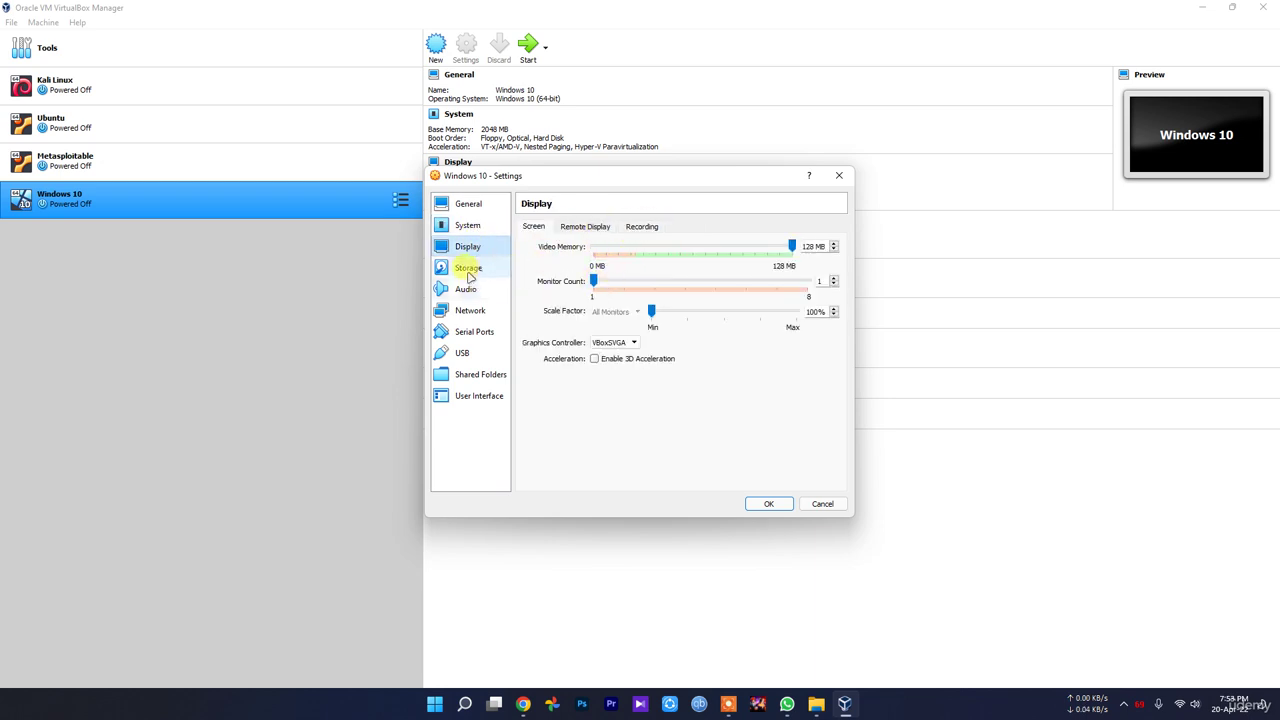
# Try to attach a disk image from the MSEdge.Win10.VirtualBox folder to the empty optical drive in the machine's storage settings.
pyautogui.click(469, 270)
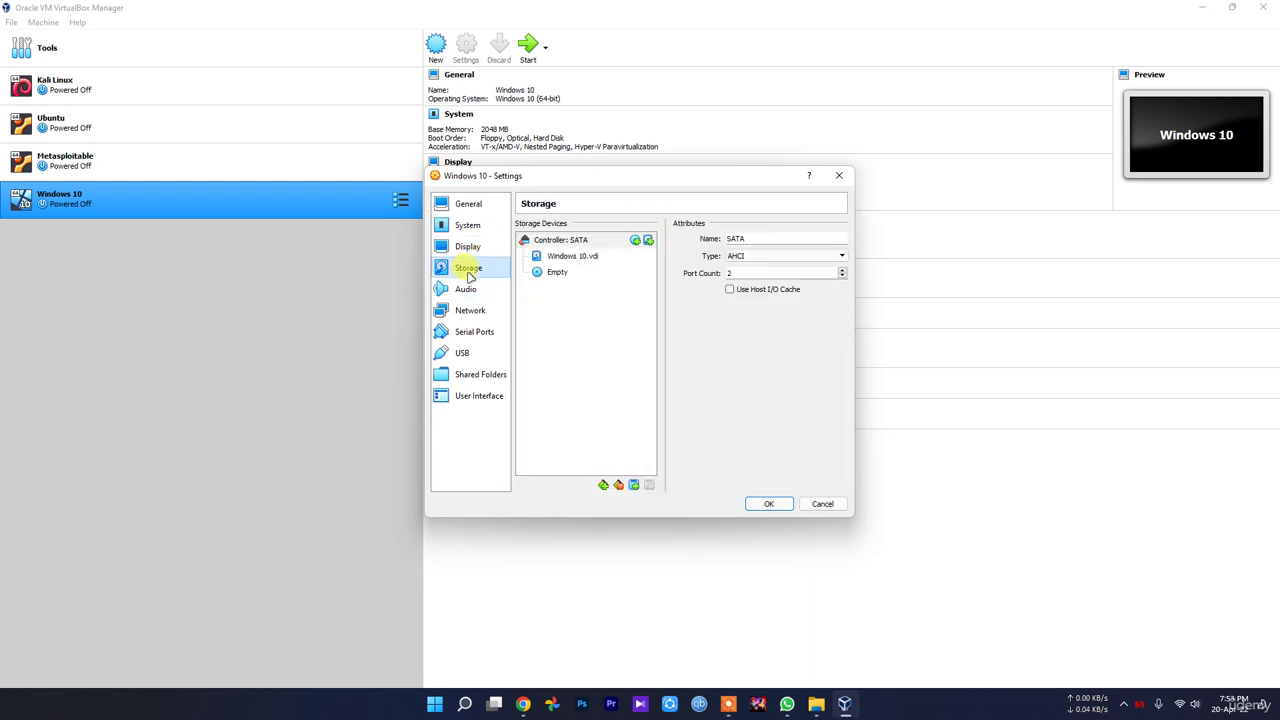
pyautogui.click(575, 275)
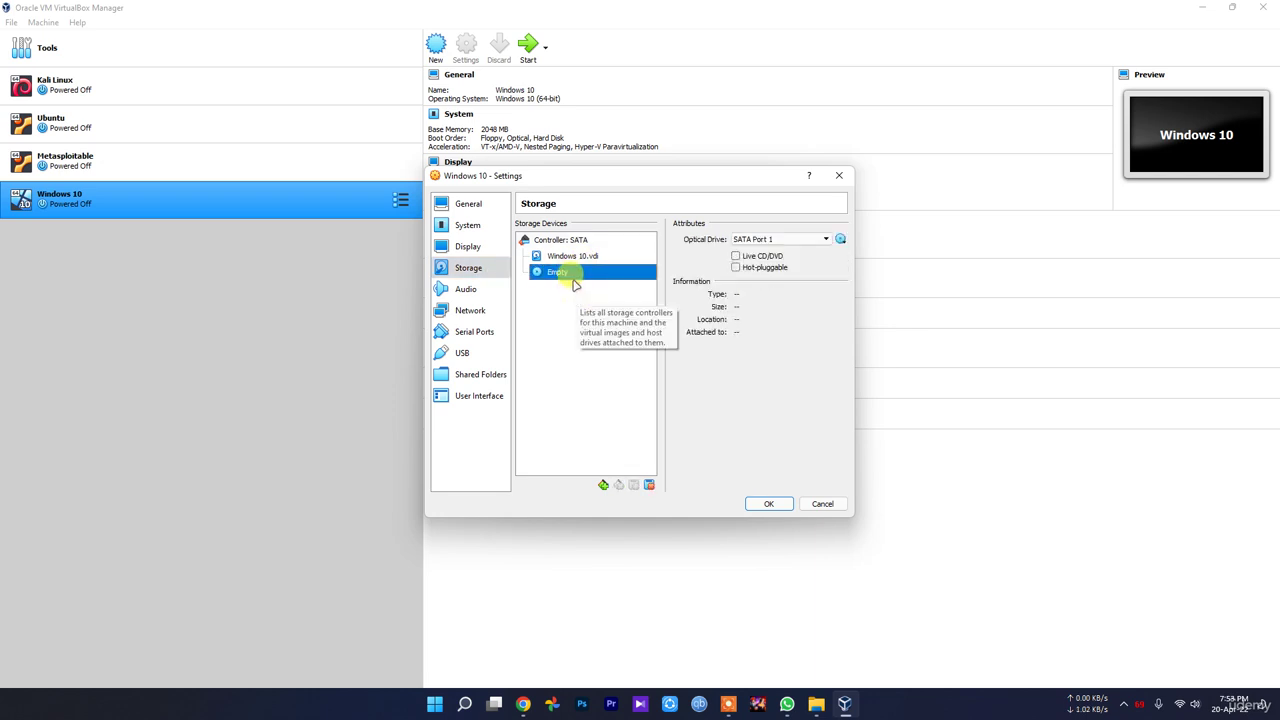
pyautogui.click(840, 241)
pyautogui.click(872, 270)
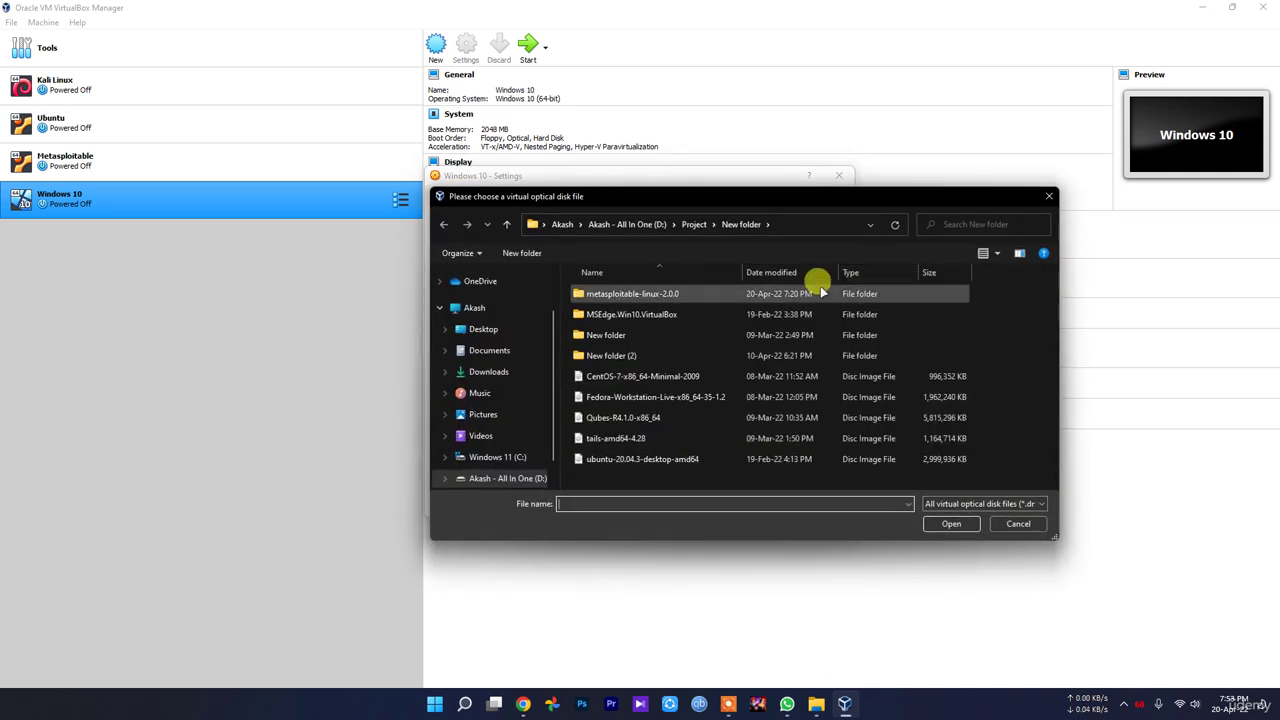
pyautogui.doubleClick(652, 314)
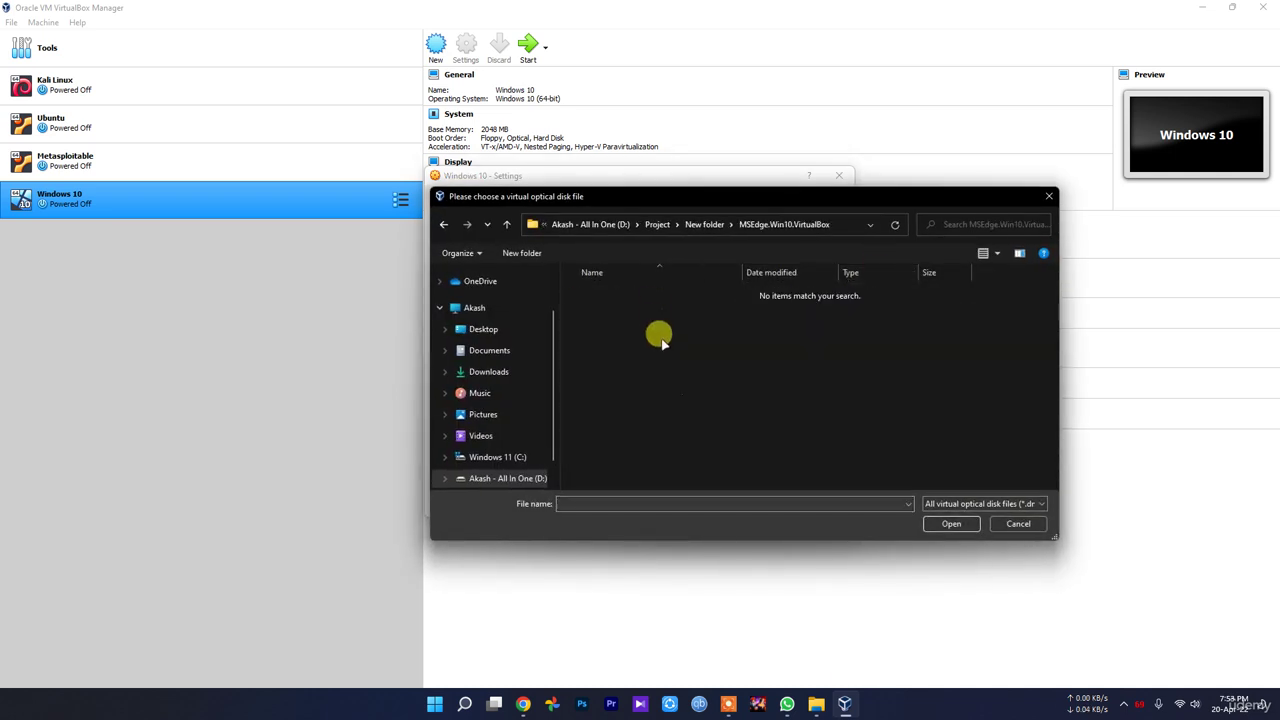
pyautogui.hotkey('alt', 'Left')
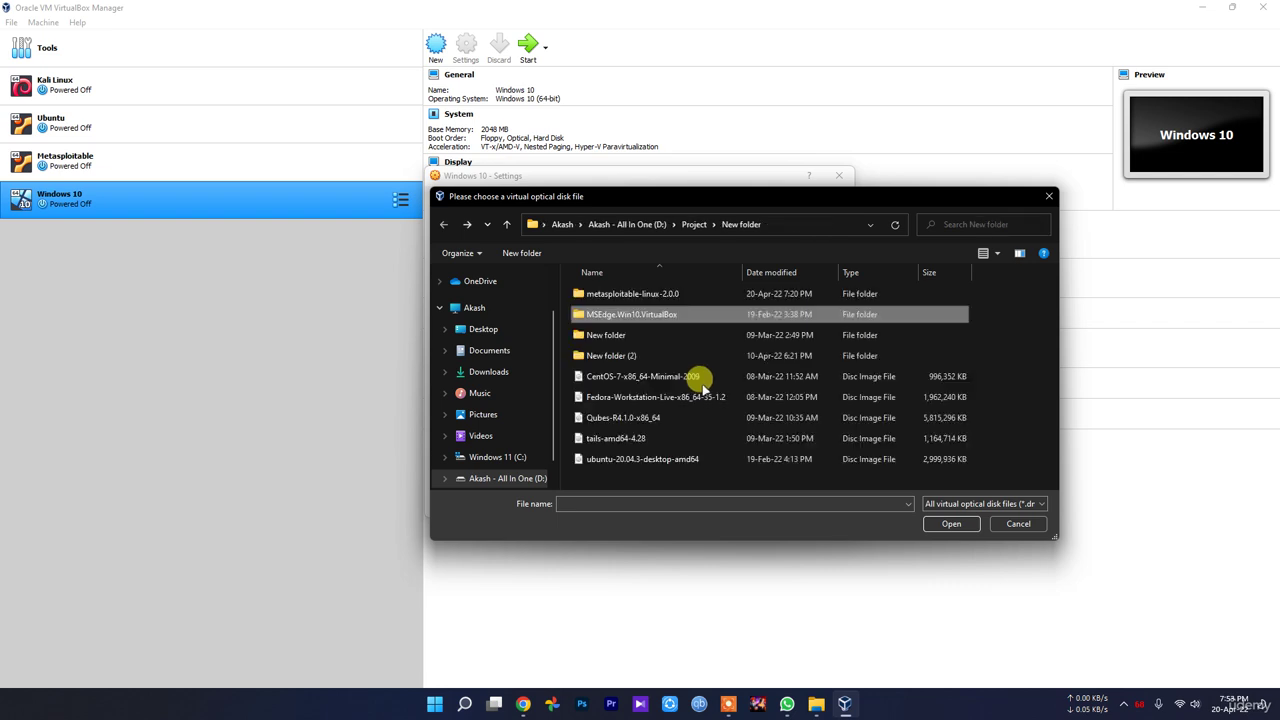
# Check the downloaded image files in File Explorer, return to VirtualBox and cancel the optical disk file selection.
pyautogui.click(819, 709)
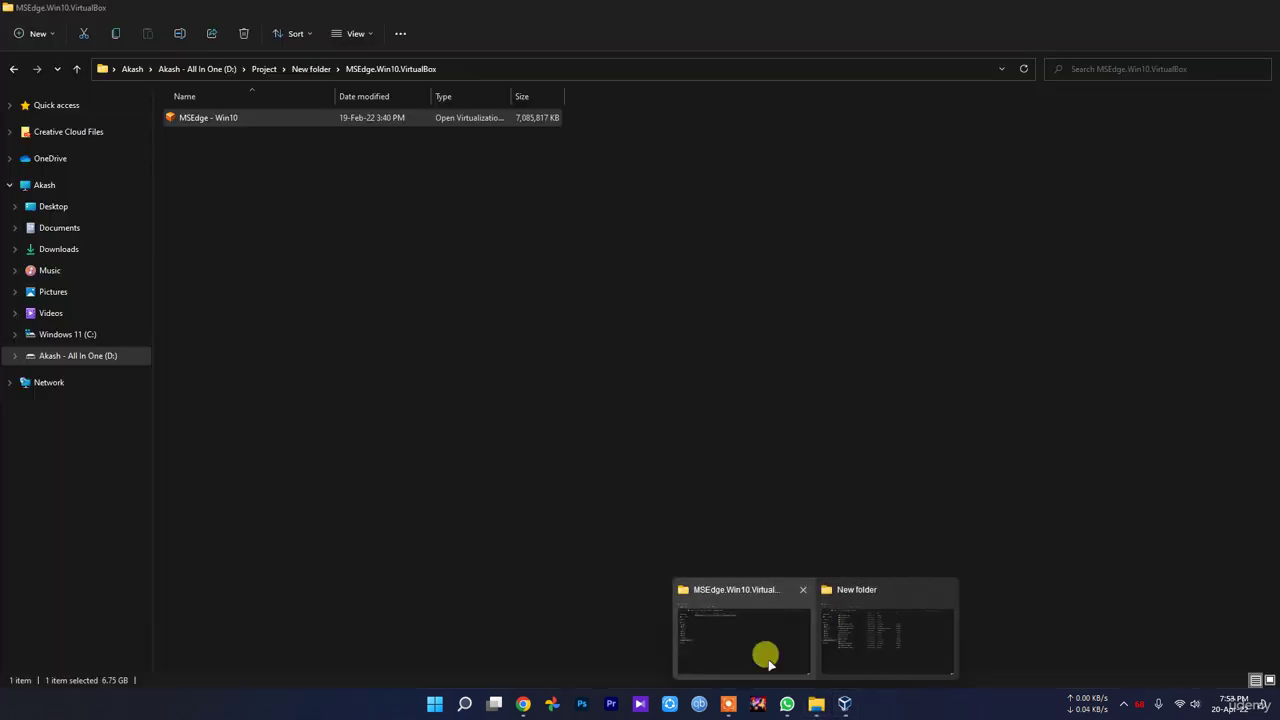
pyautogui.click(766, 657)
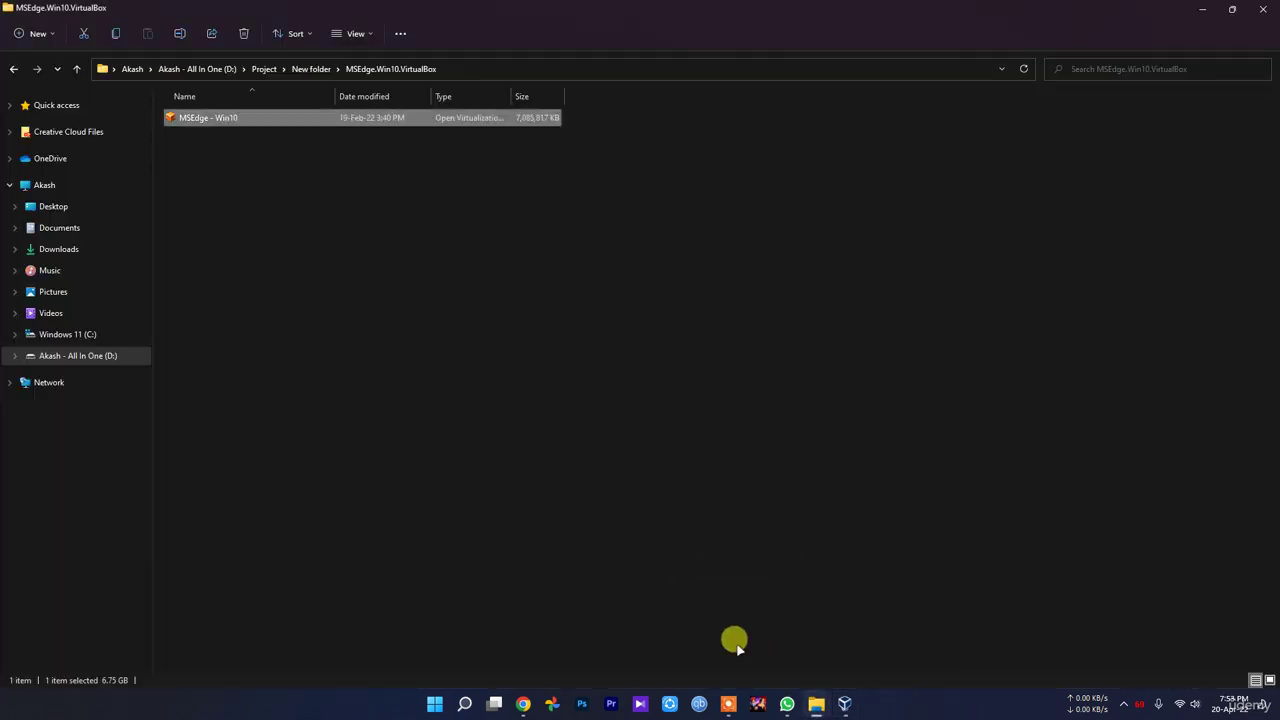
pyautogui.hotkey('alt', 'Left')
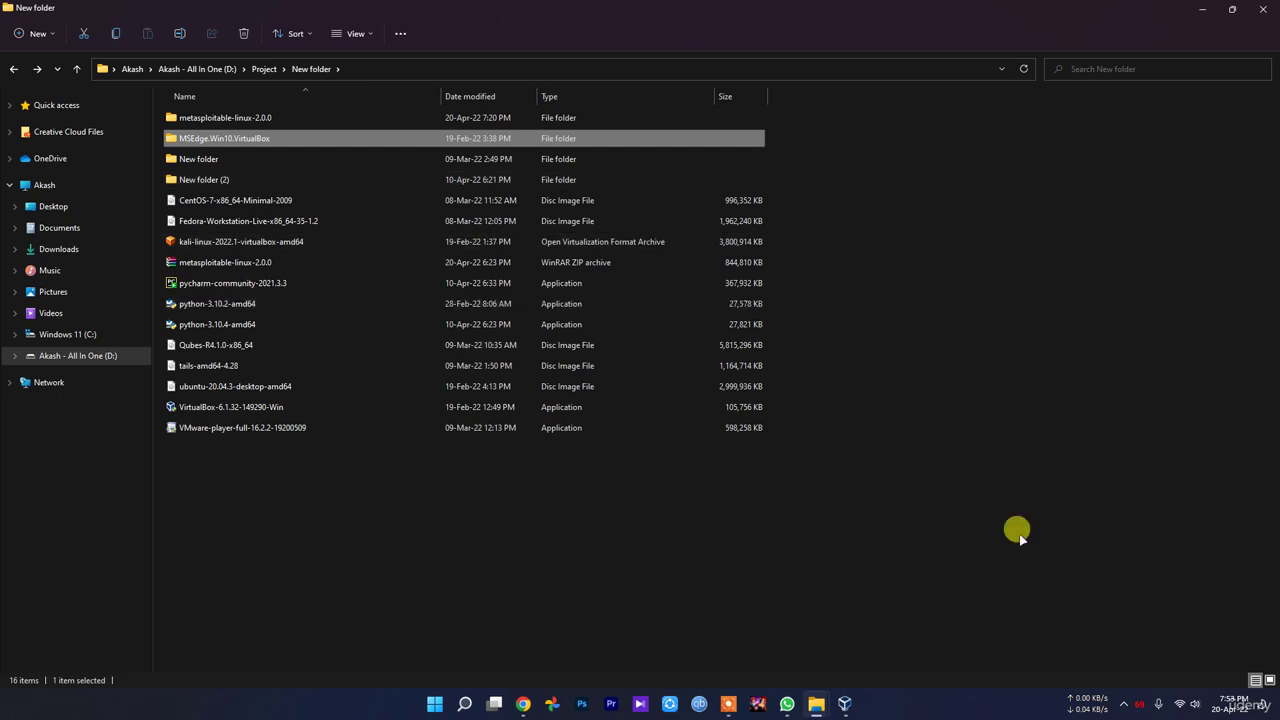
pyautogui.click(845, 706)
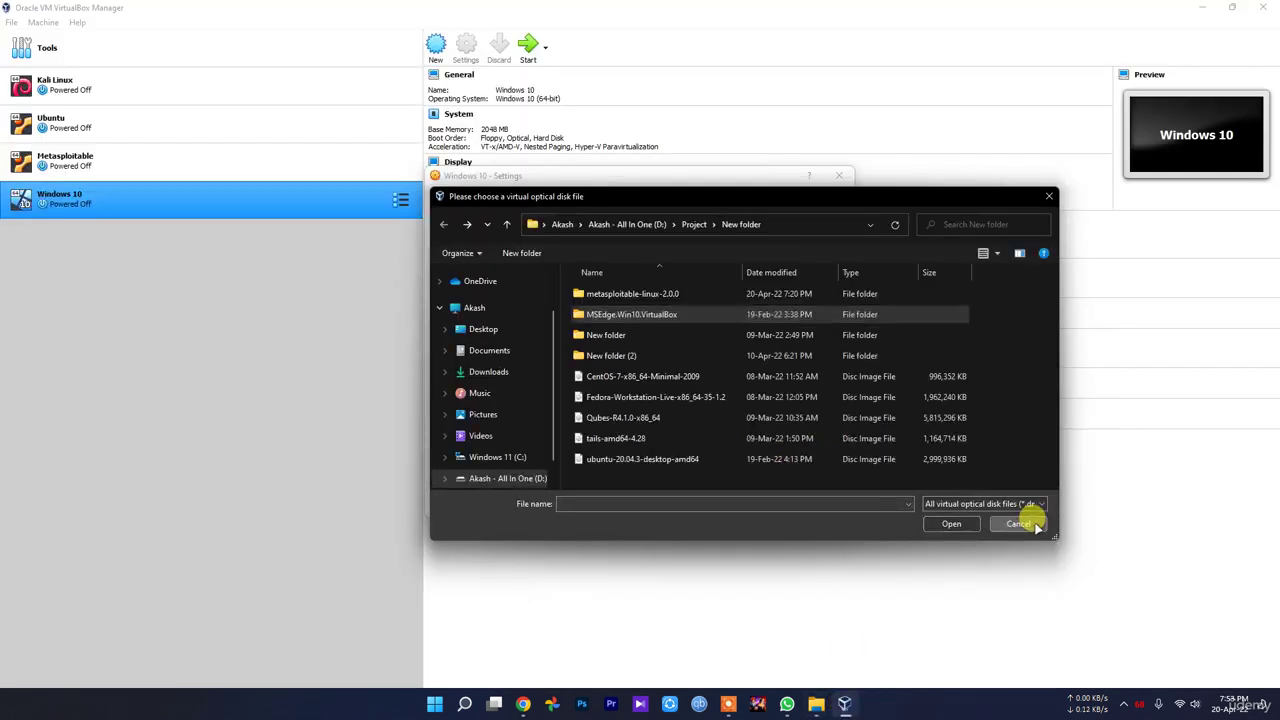
pyautogui.click(1018, 523)
# Try to replace the Windows 10.vdi hard disk with a disk file from the Project folder on drive D:.
pyautogui.click(583, 255)
pyautogui.click(558, 240)
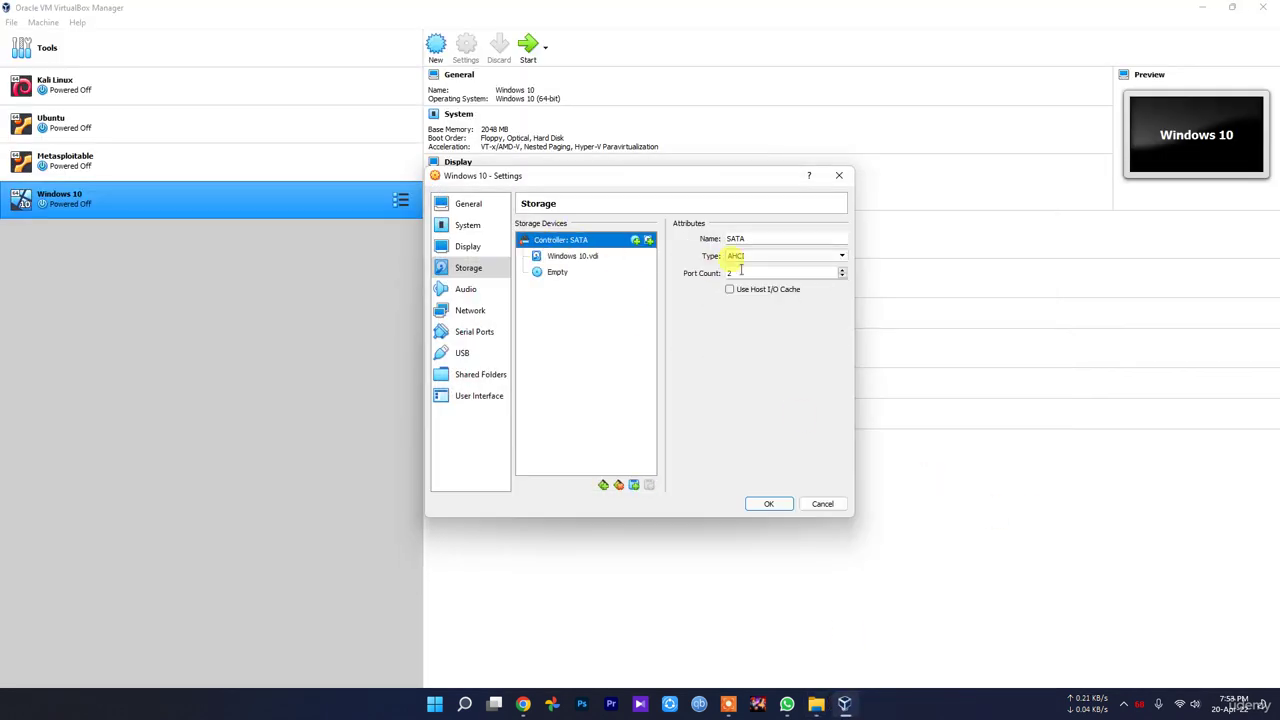
pyautogui.click(594, 256)
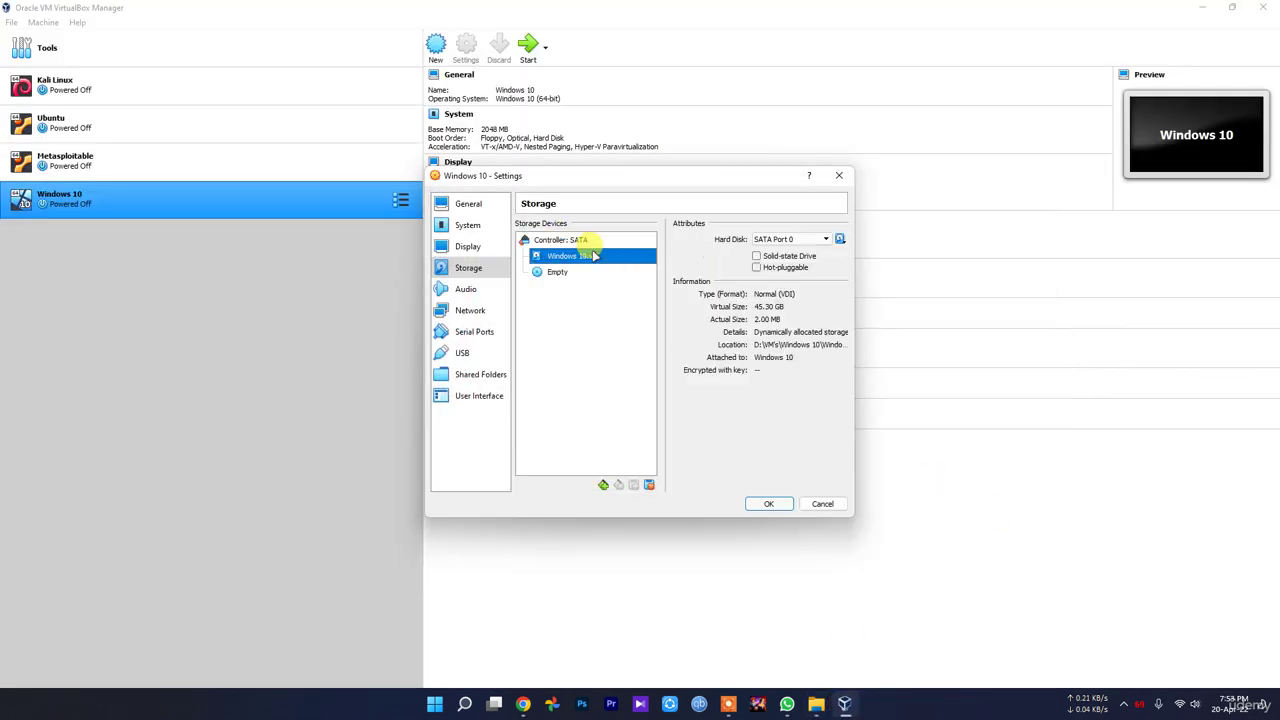
pyautogui.click(840, 239)
pyautogui.click(880, 266)
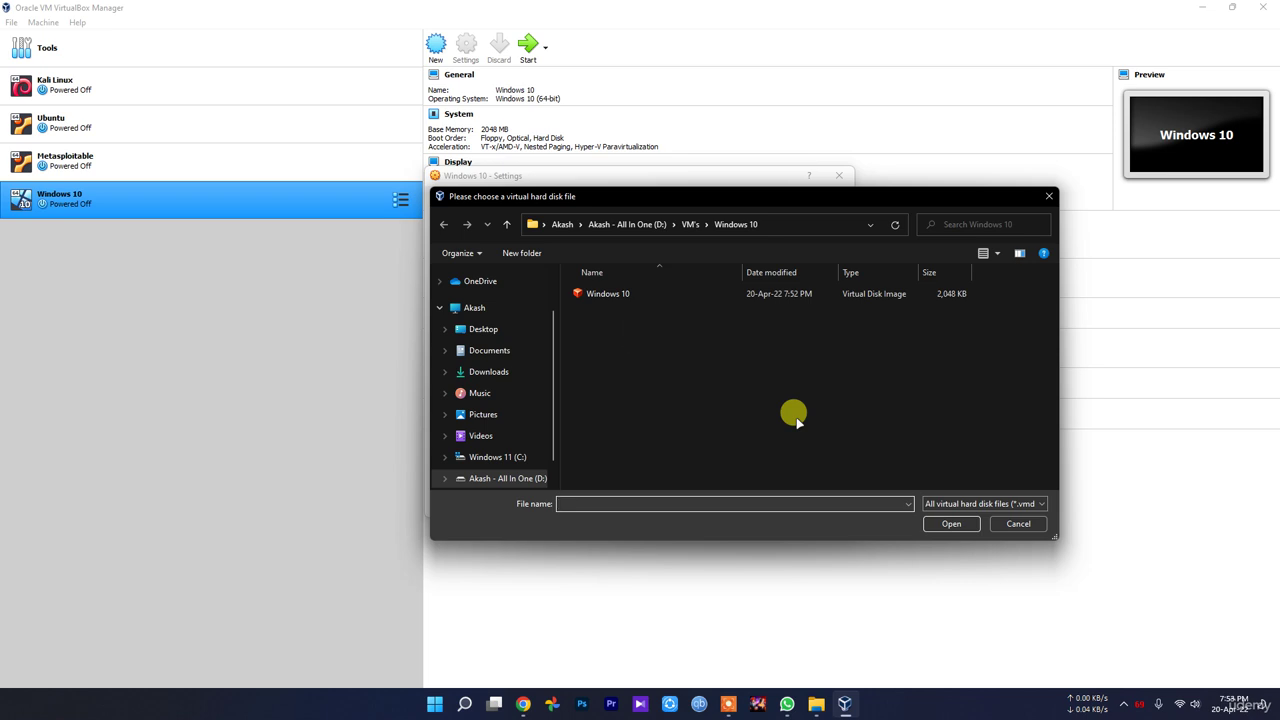
pyautogui.scroll(-1, 500, 460)
pyautogui.click(506, 451)
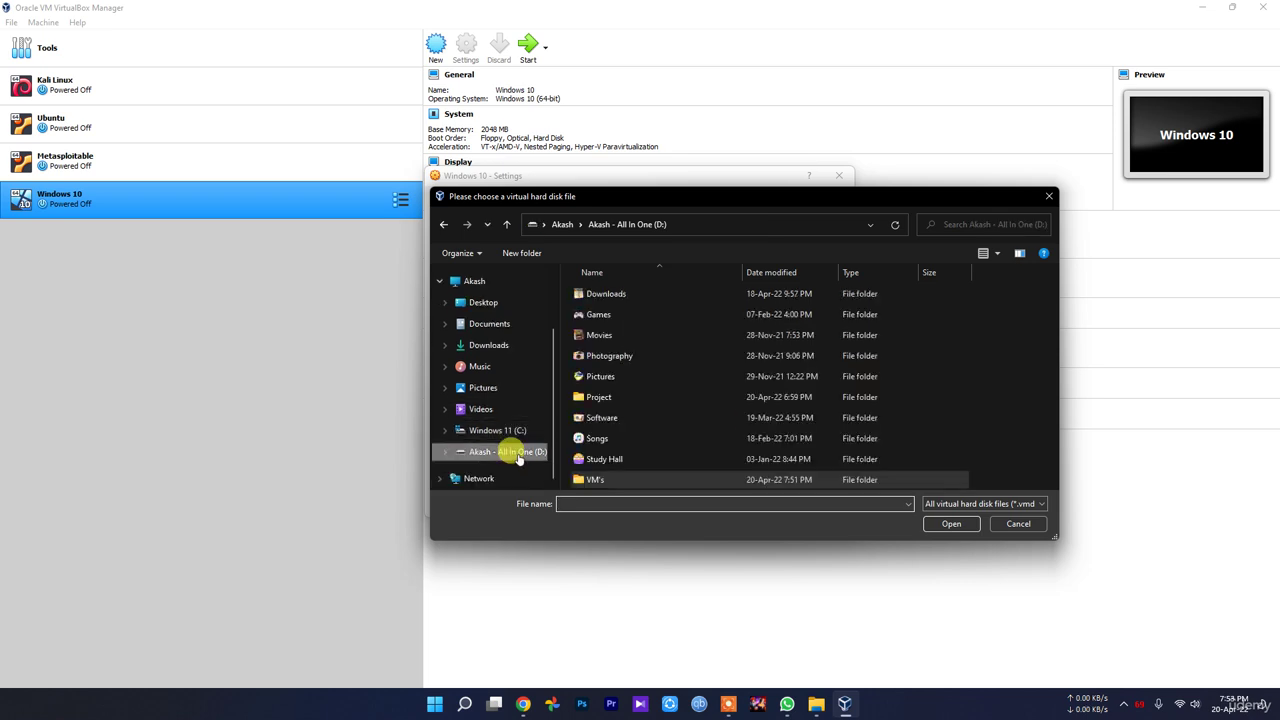
pyautogui.doubleClick(603, 397)
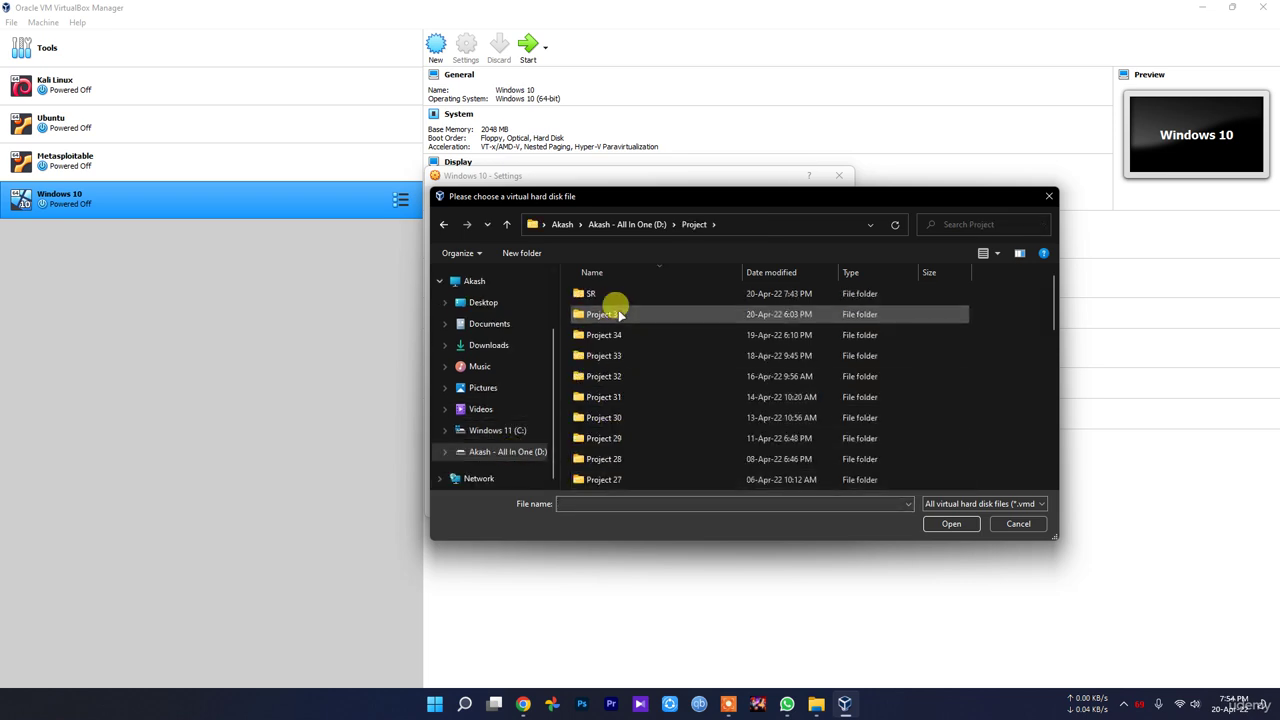
pyautogui.scroll(-10, 640, 400)
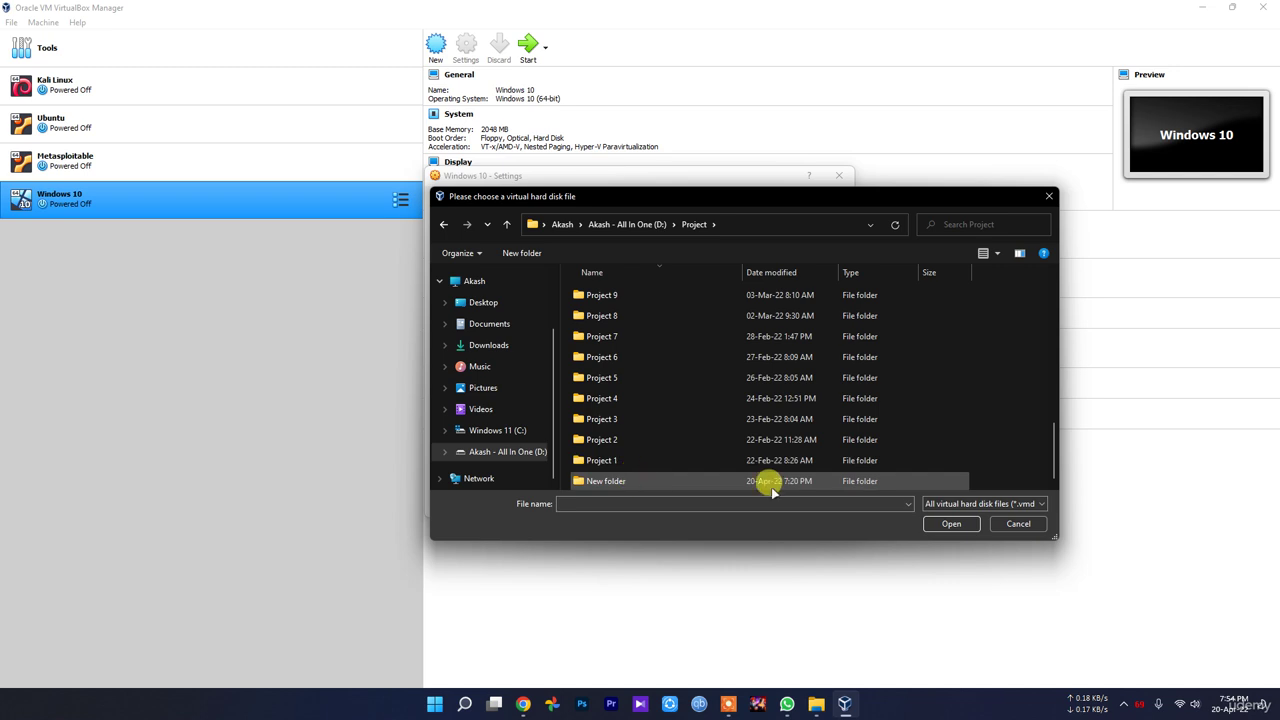
pyautogui.click(1018, 524)
# Retry choosing an optical disk file from the MSEdge.Win10.VirtualBox folder for the empty drive, and cancel the selection.
pyautogui.click(620, 272)
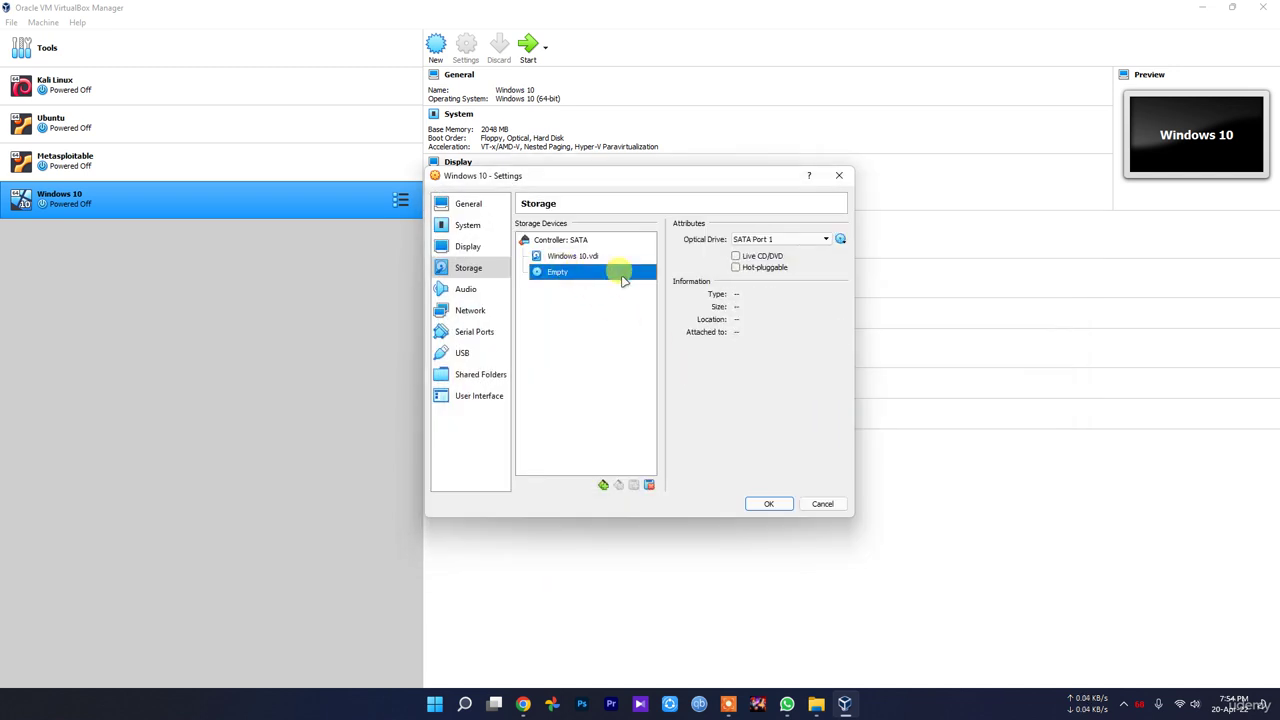
pyautogui.click(840, 239)
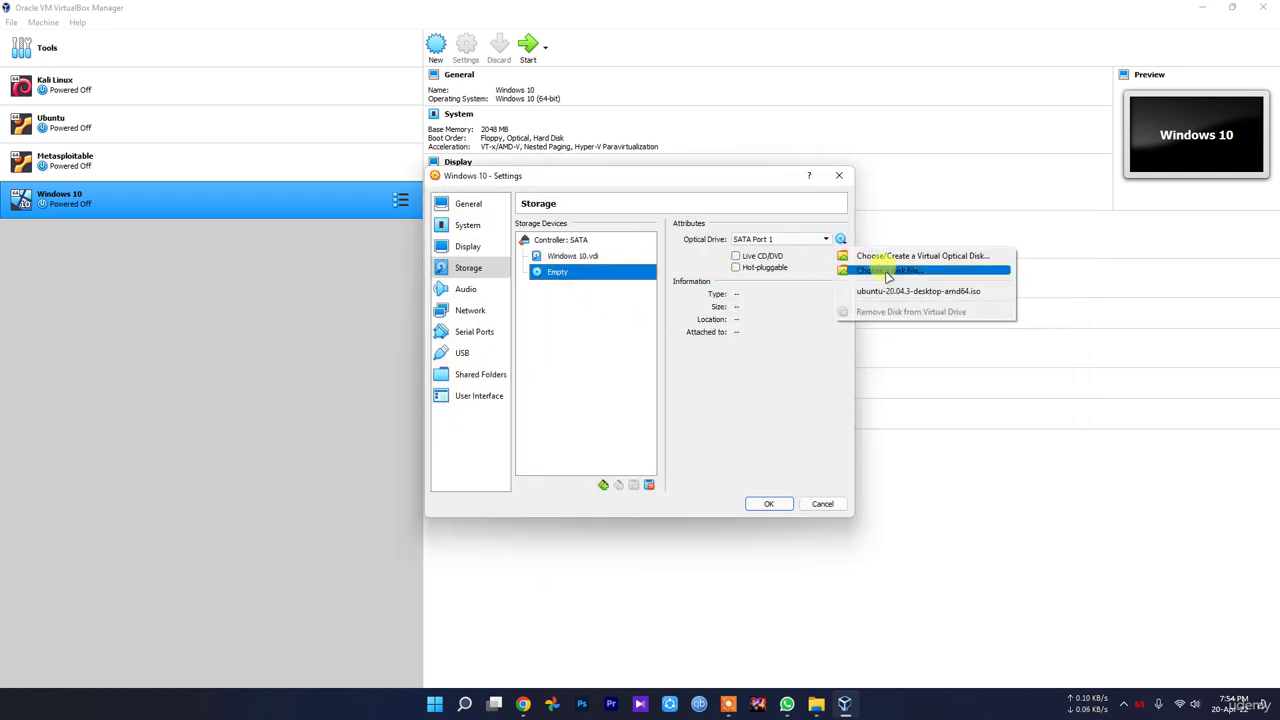
pyautogui.click(889, 271)
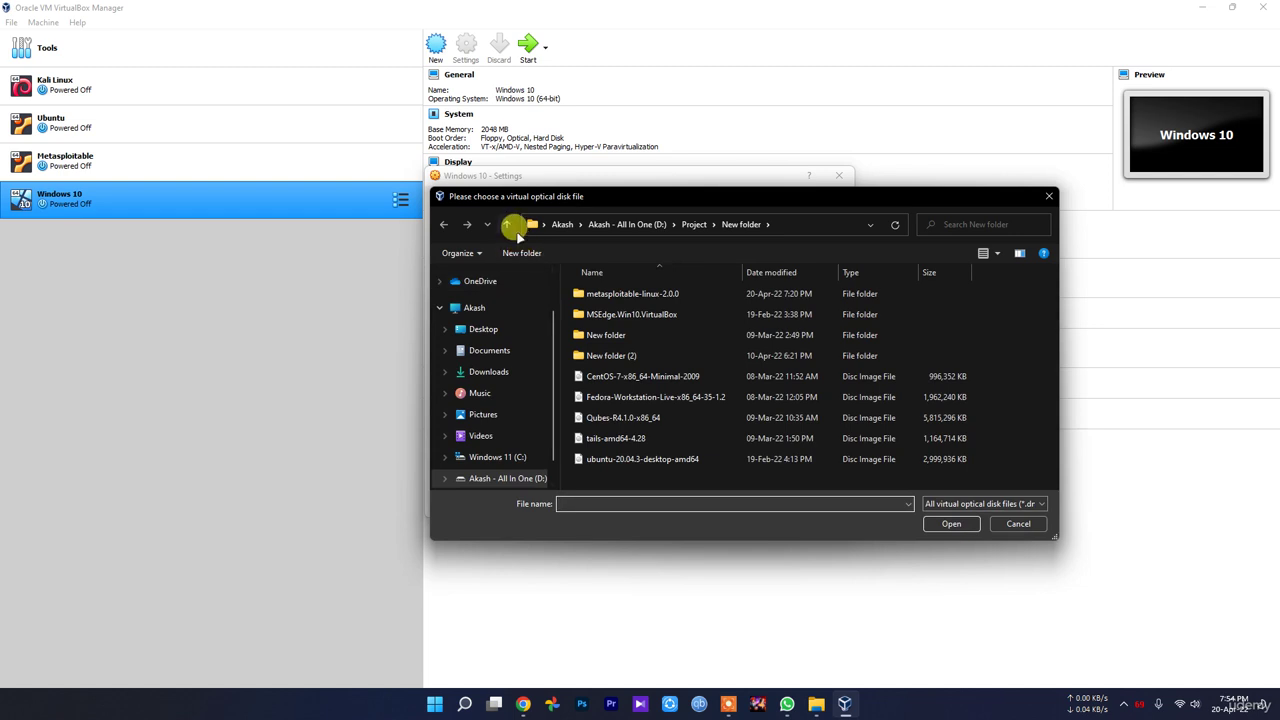
pyautogui.doubleClick(653, 316)
pyautogui.click(1018, 523)
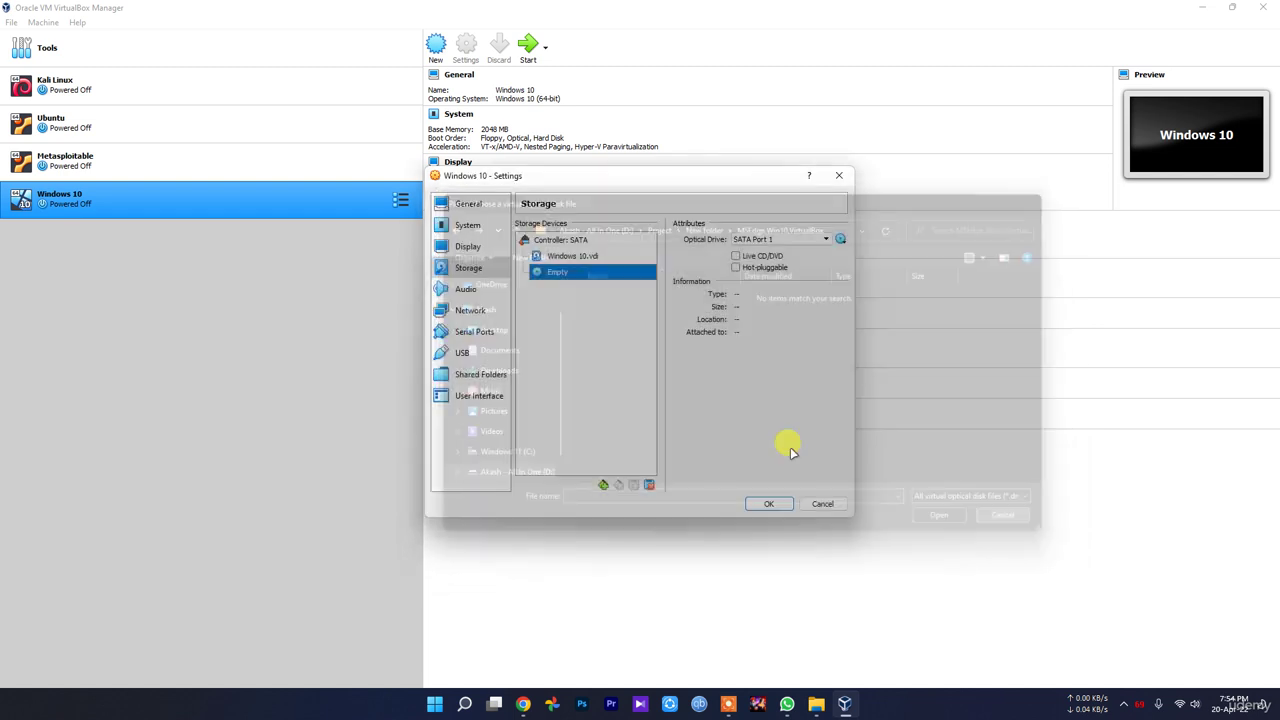
# Try to choose a hard disk file from Project > New folder > MSEdge.Win10.VirtualBox on drive D: for SATA Port 0.
pyautogui.click(572, 257)
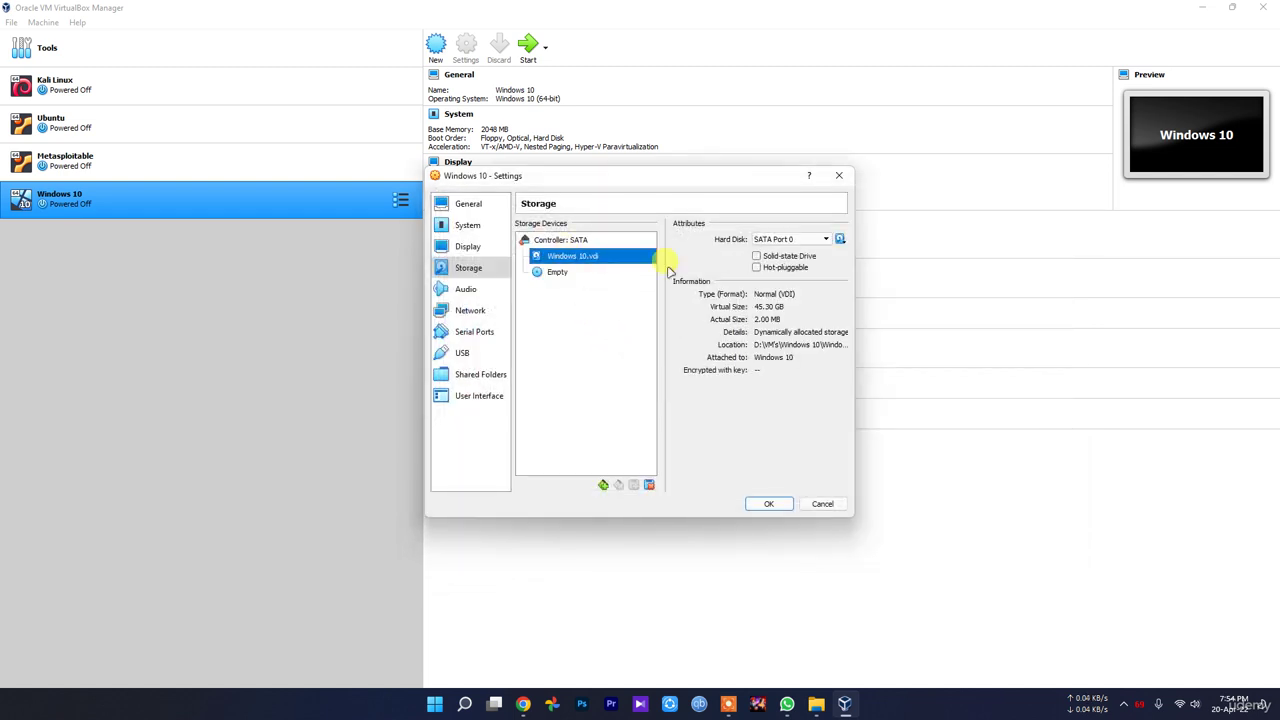
pyautogui.click(841, 239)
pyautogui.click(905, 273)
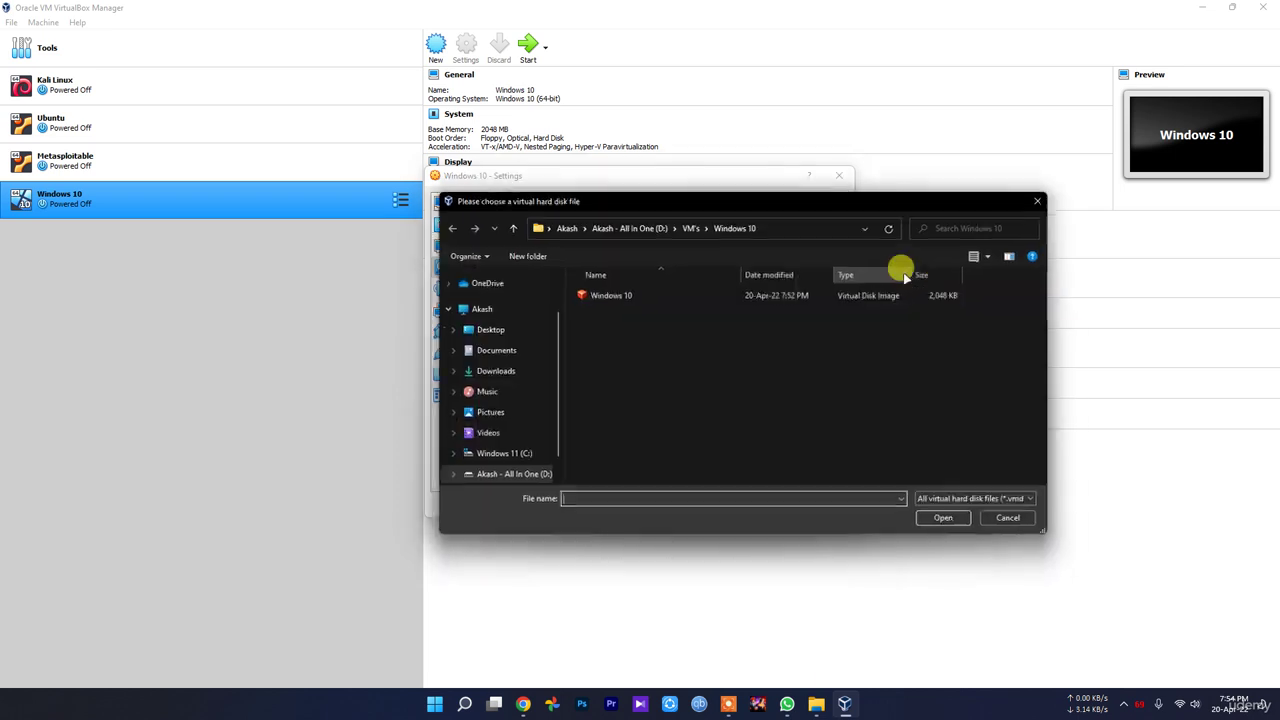
pyautogui.click(510, 224)
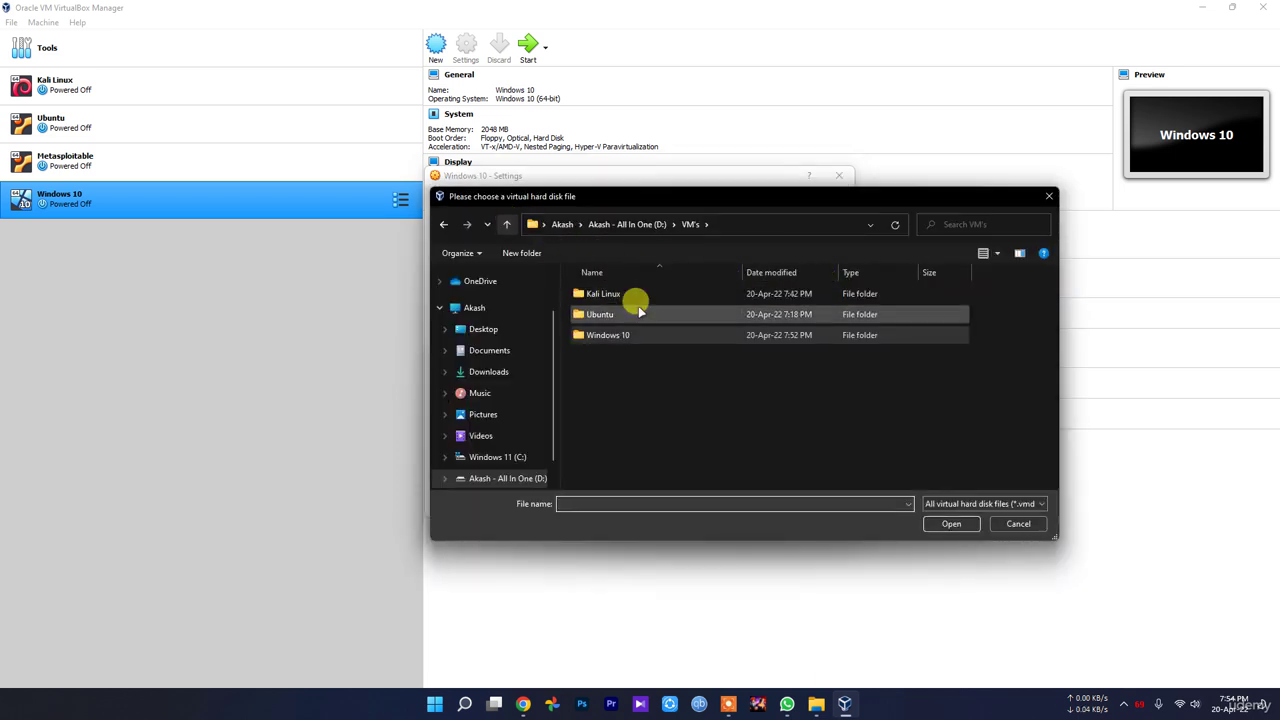
pyautogui.click(507, 224)
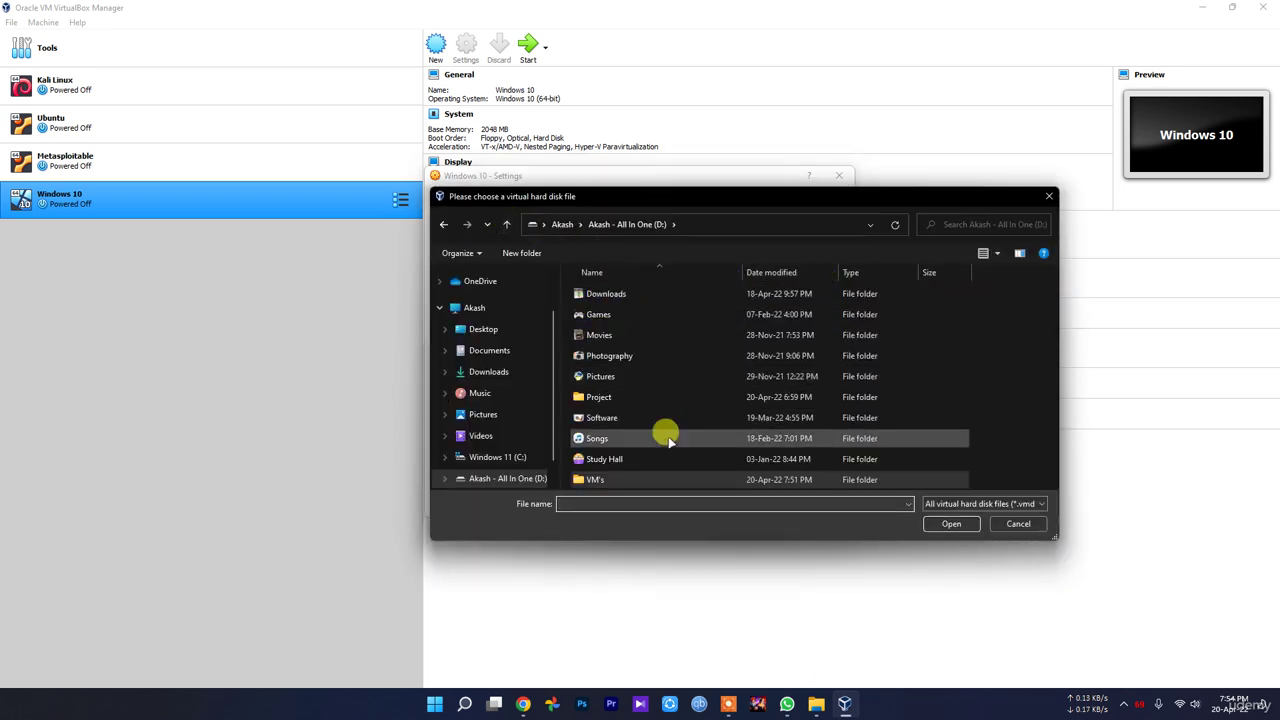
pyautogui.doubleClick(600, 397)
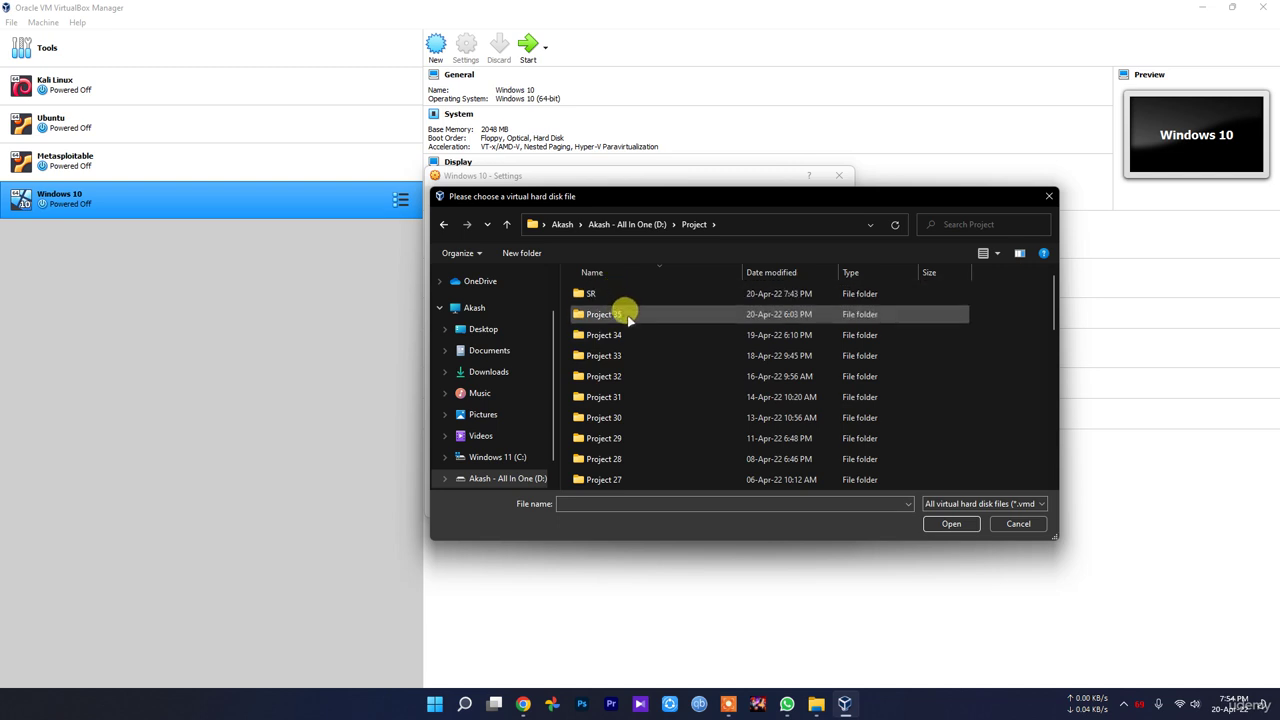
pyautogui.scroll(-9, 652, 437)
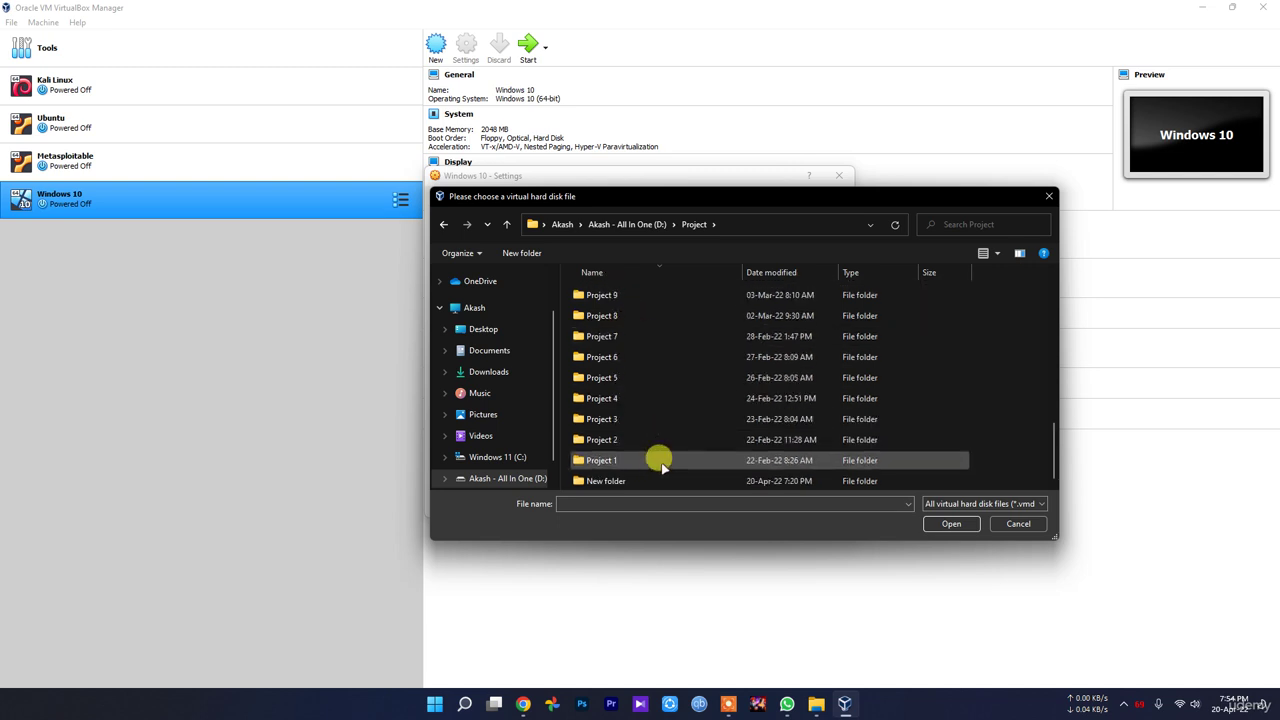
pyautogui.doubleClick(645, 485)
pyautogui.doubleClick(645, 310)
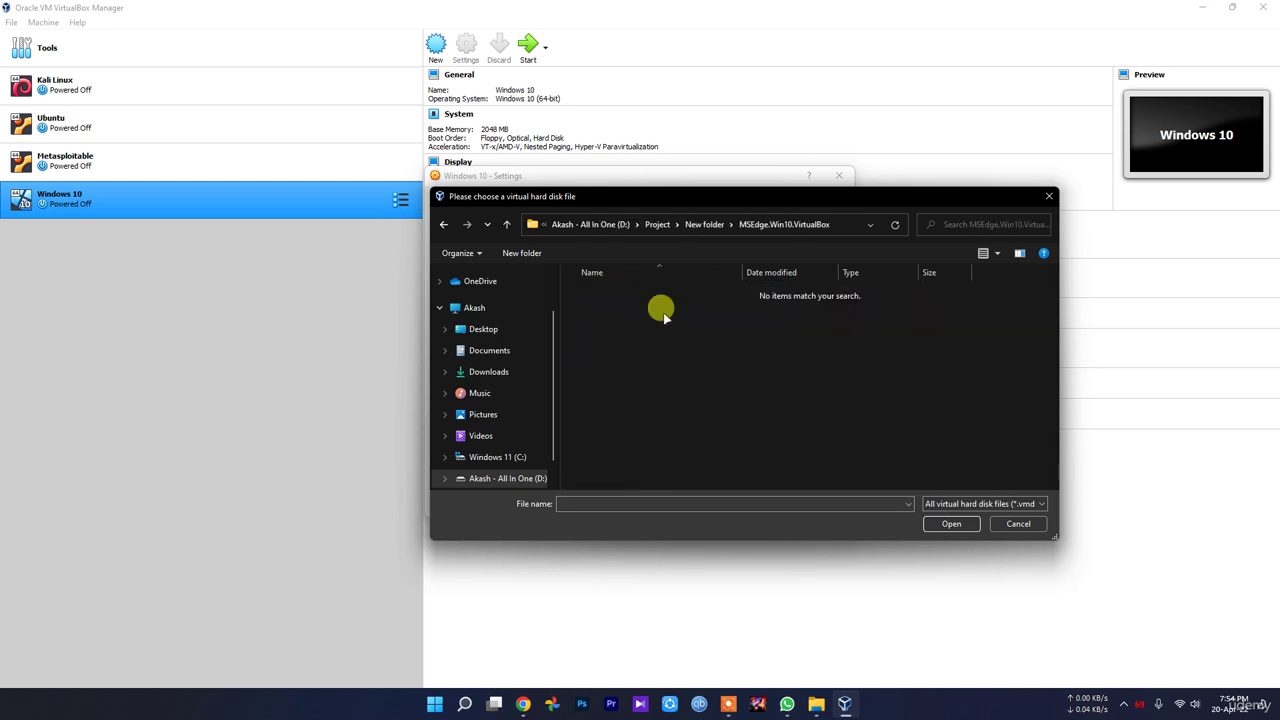
pyautogui.hotkey('alt', 'Up')
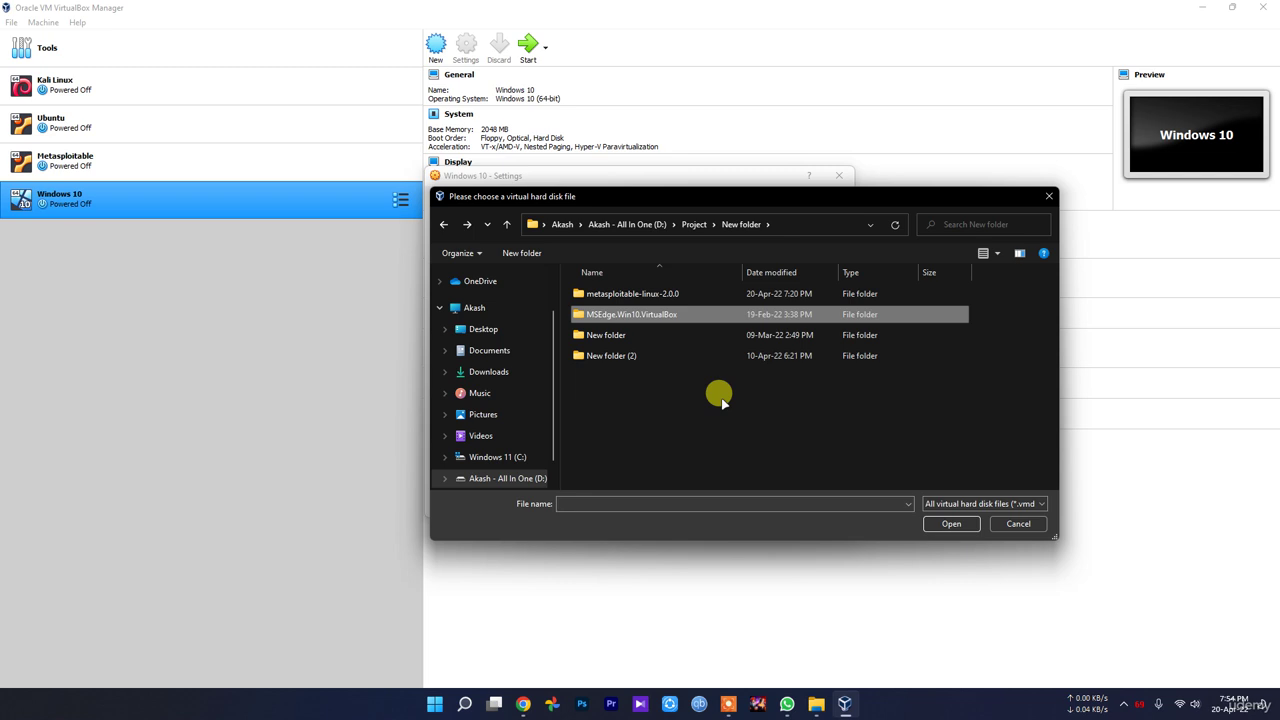
pyautogui.click(1018, 524)
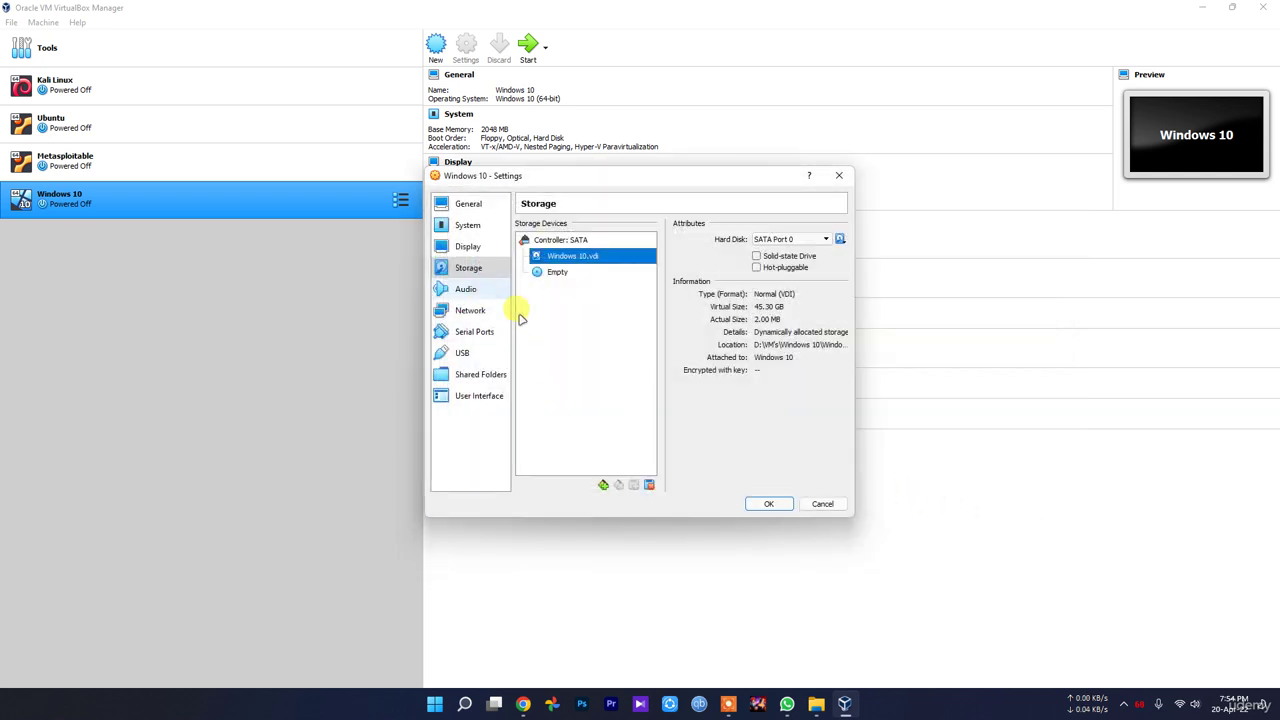
# Examine the SATA controller's attributes and the attachment types that can be added to it.
pyautogui.click(555, 242)
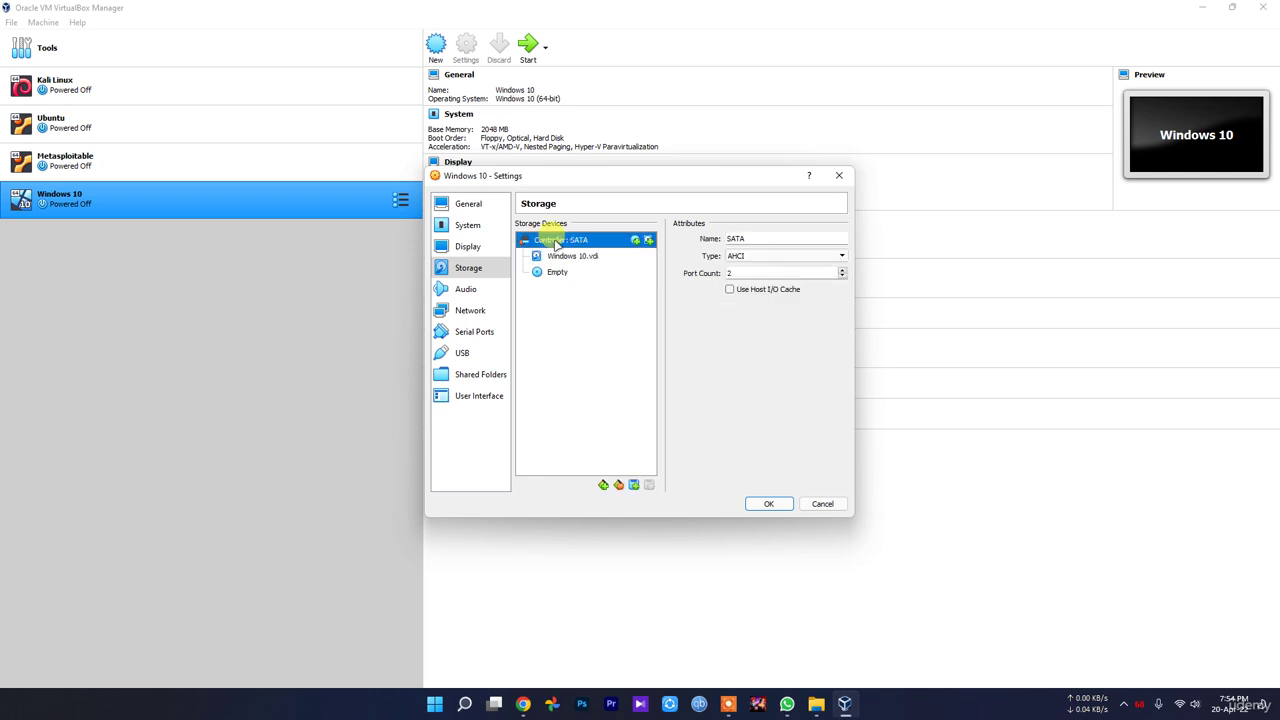
pyautogui.click(635, 486)
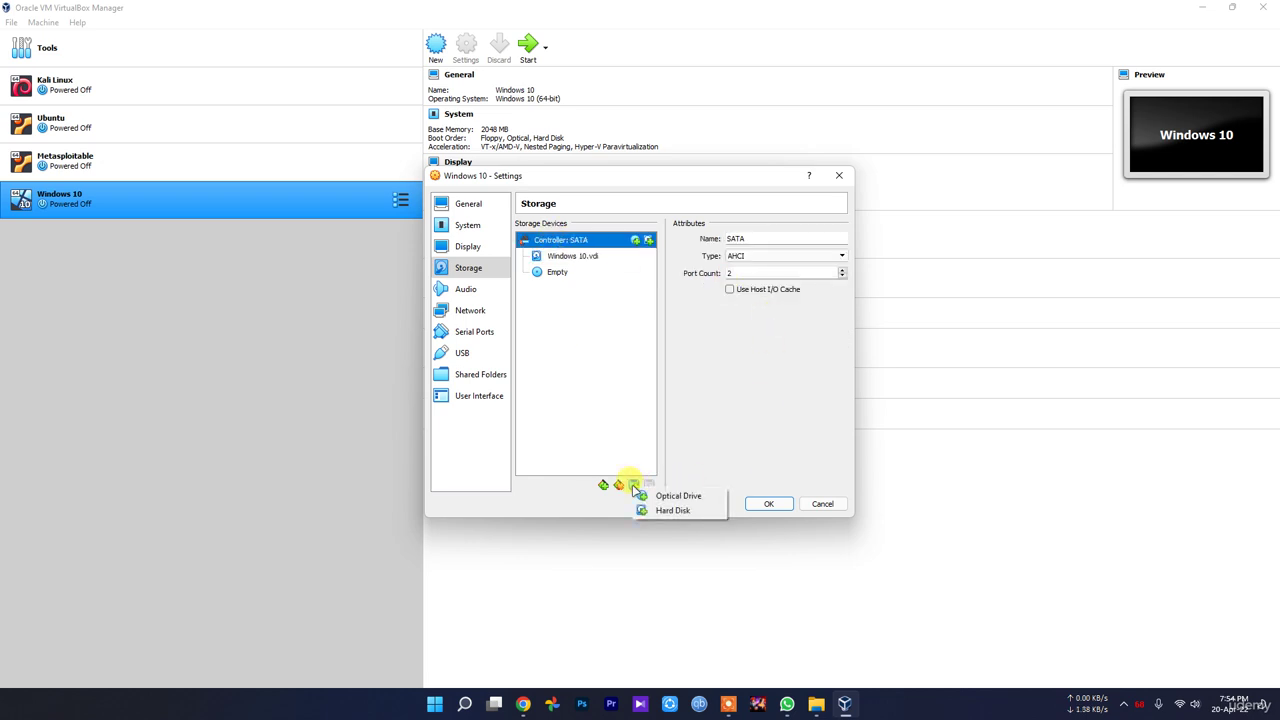
pyautogui.click(771, 421)
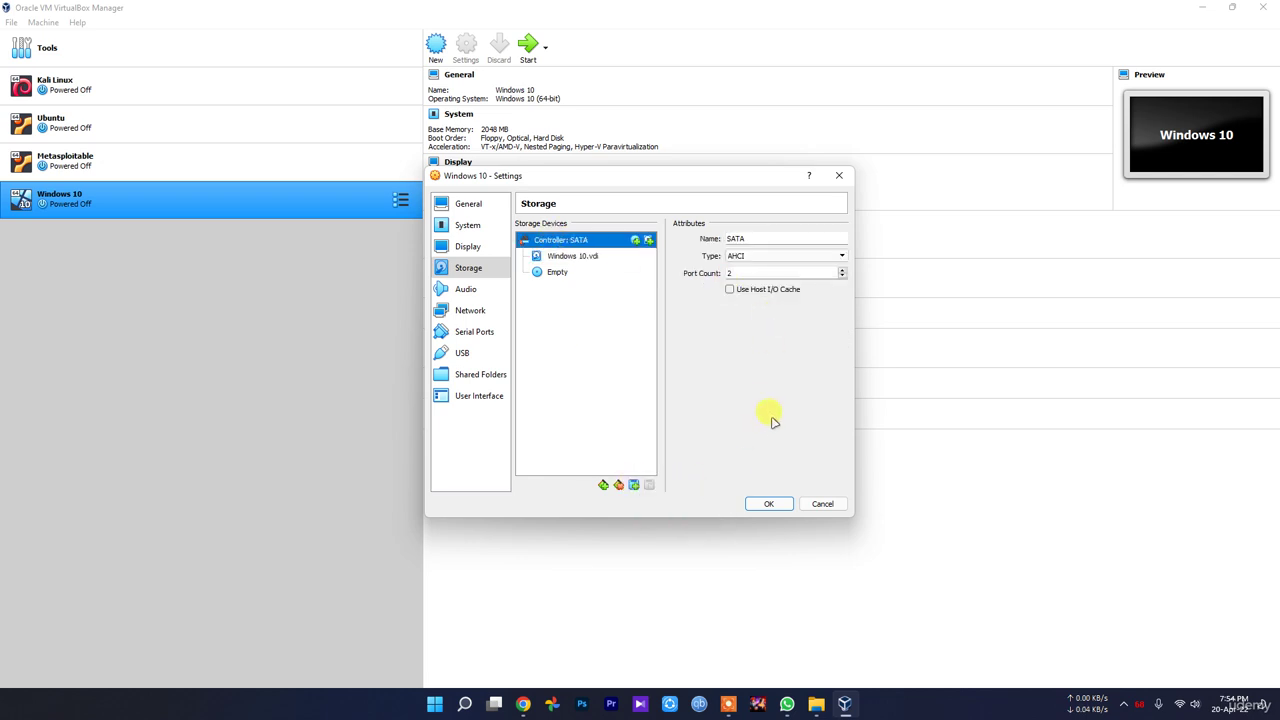
pyautogui.click(1123, 703)
pyautogui.click(1124, 666)
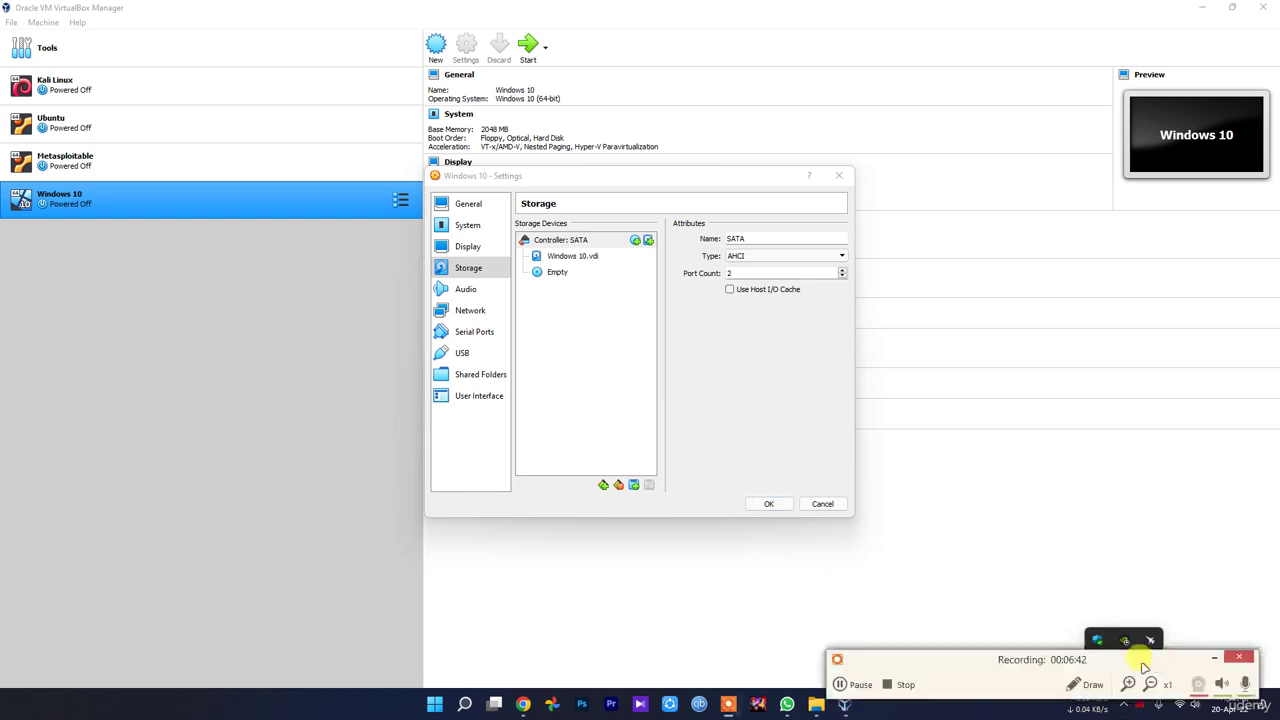
pyautogui.click(860, 684)
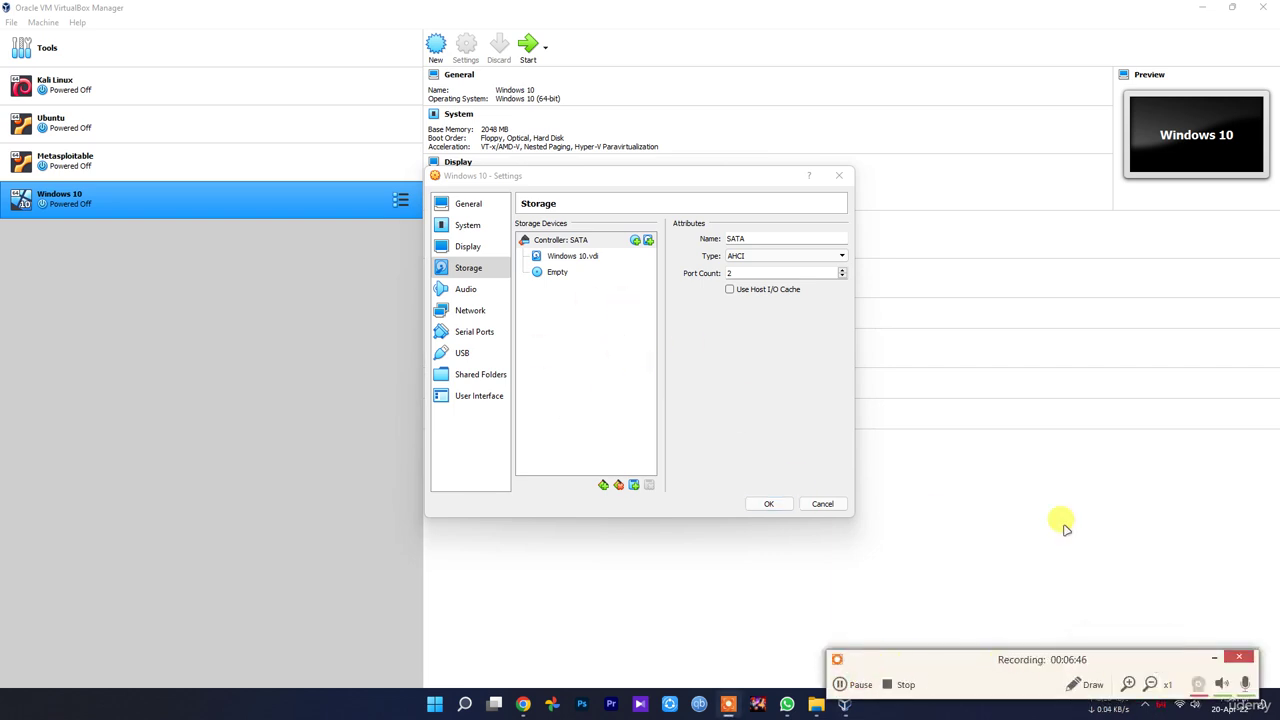
# Close the Windows 10 settings without saving and check the MSEdge.Win10.VirtualBox folder in File Explorer before returning to VirtualBox.
pyautogui.click(822, 504)
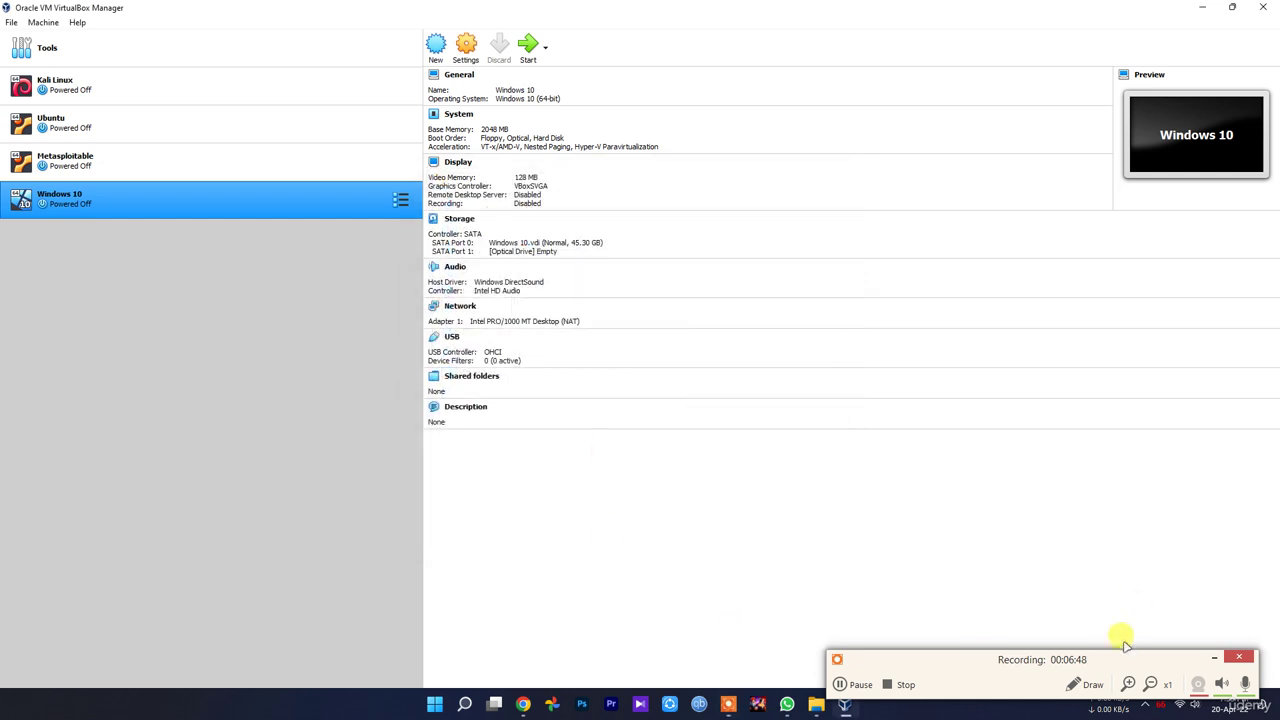
pyautogui.click(1214, 658)
pyautogui.click(818, 705)
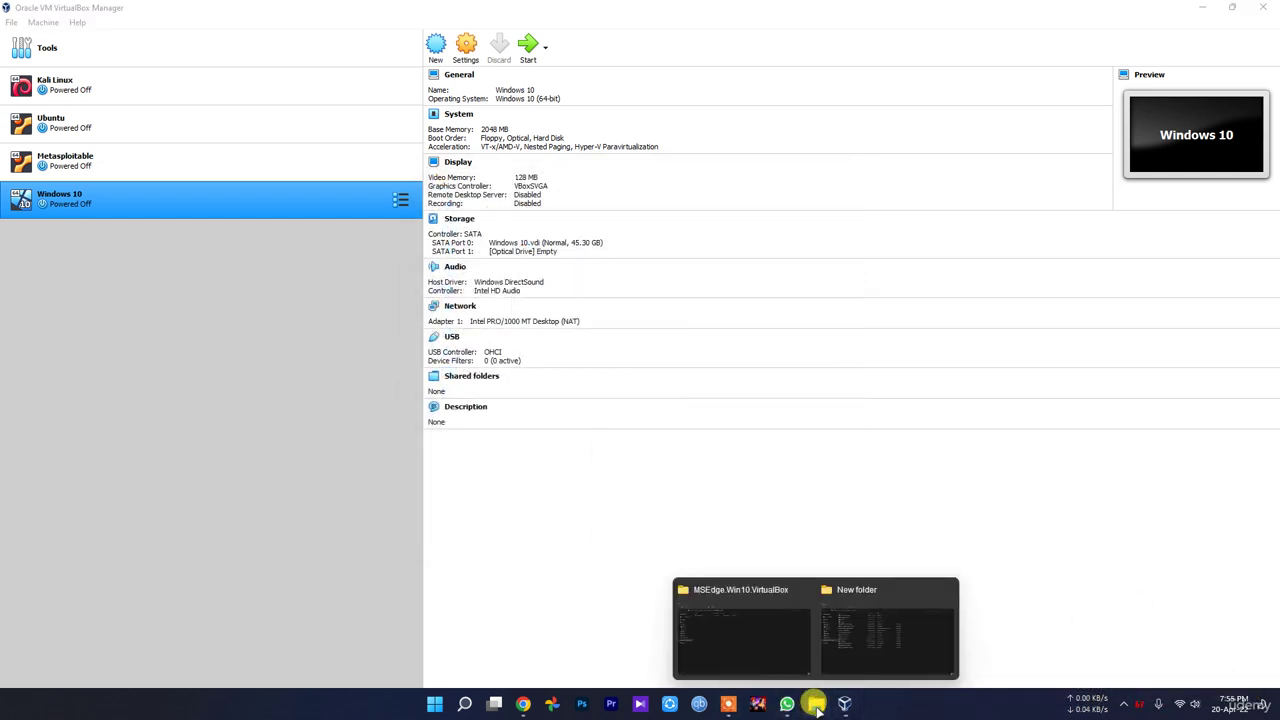
pyautogui.click(775, 650)
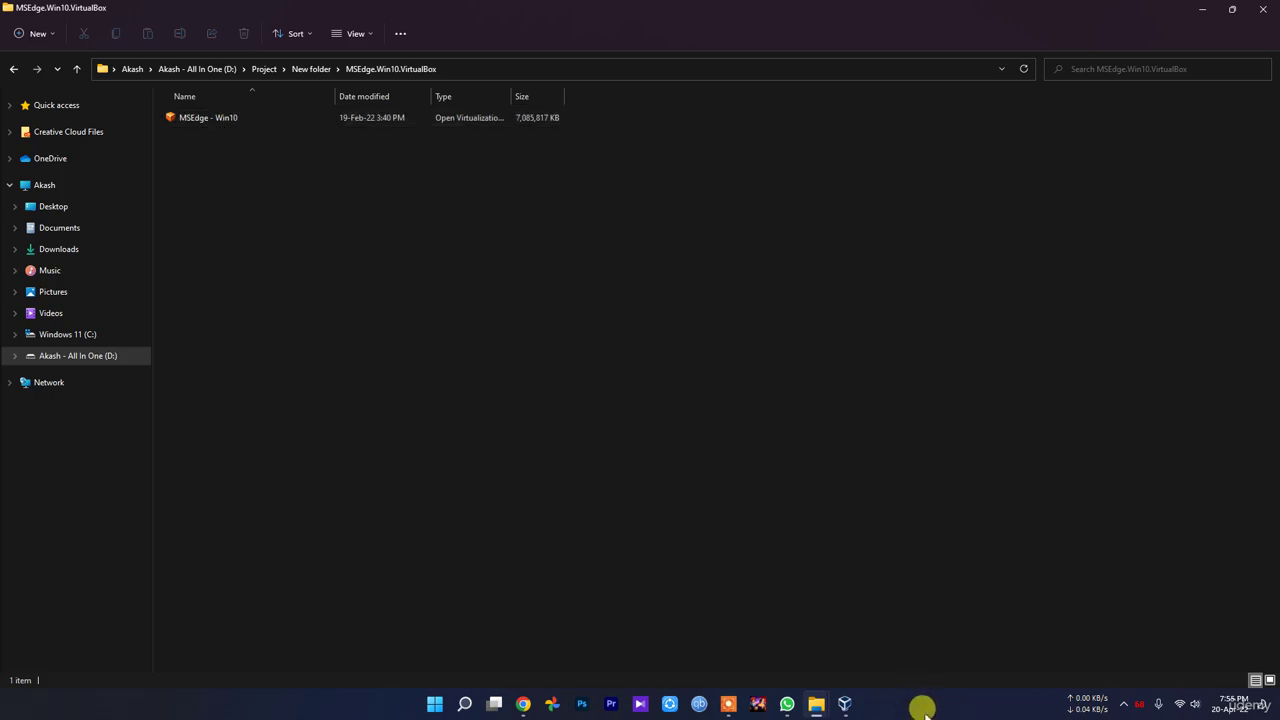
pyautogui.click(843, 703)
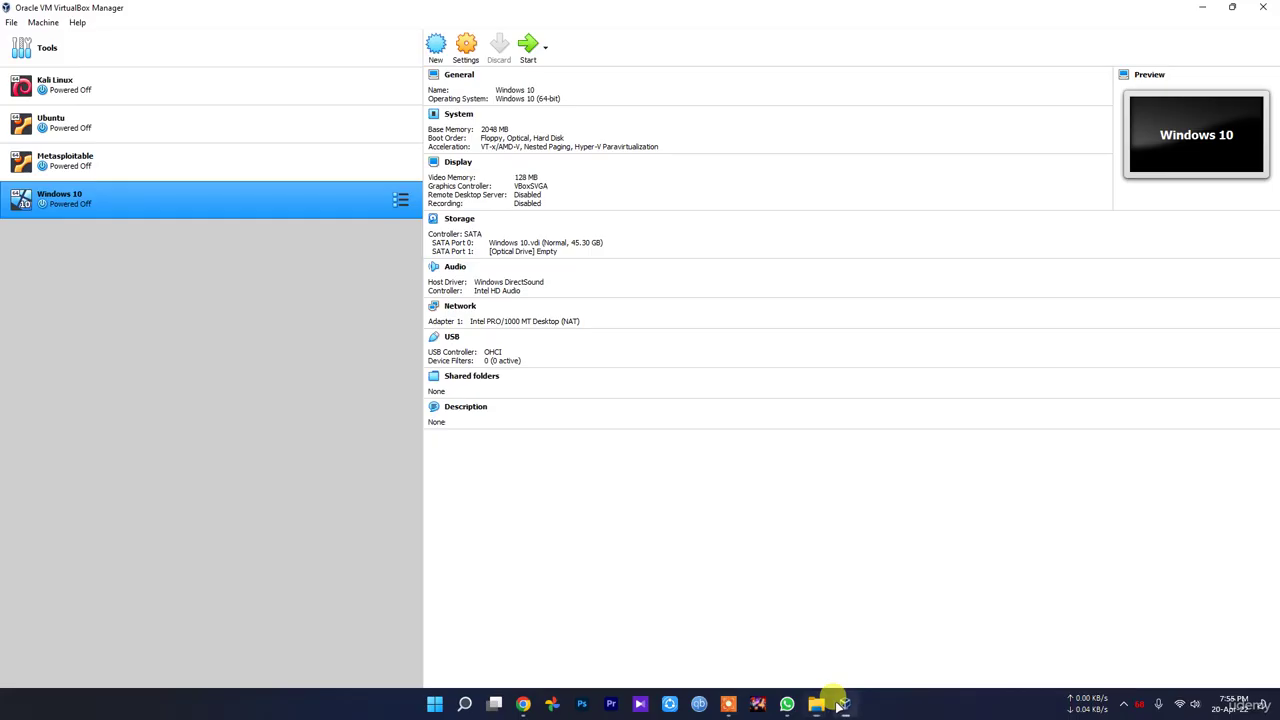
# Remove the Windows 10 virtual machine from VirtualBox and delete all its files.
pyautogui.rightClick(80, 206)
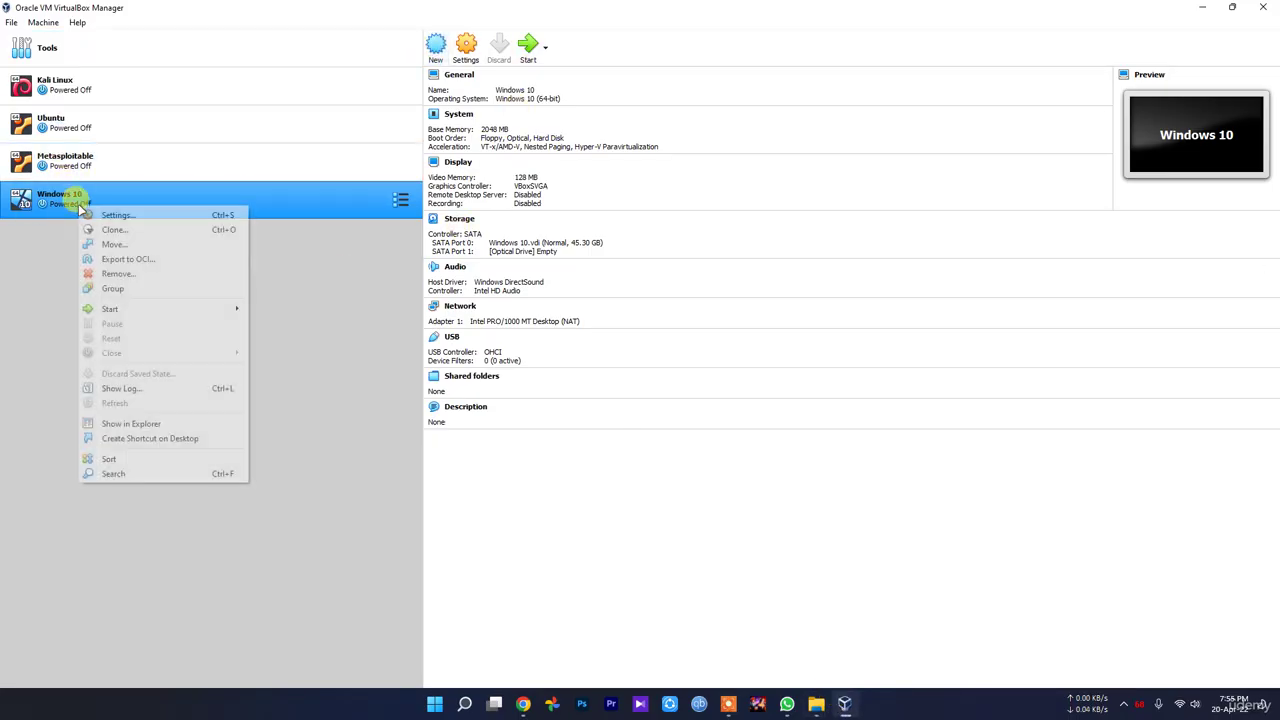
pyautogui.click(134, 273)
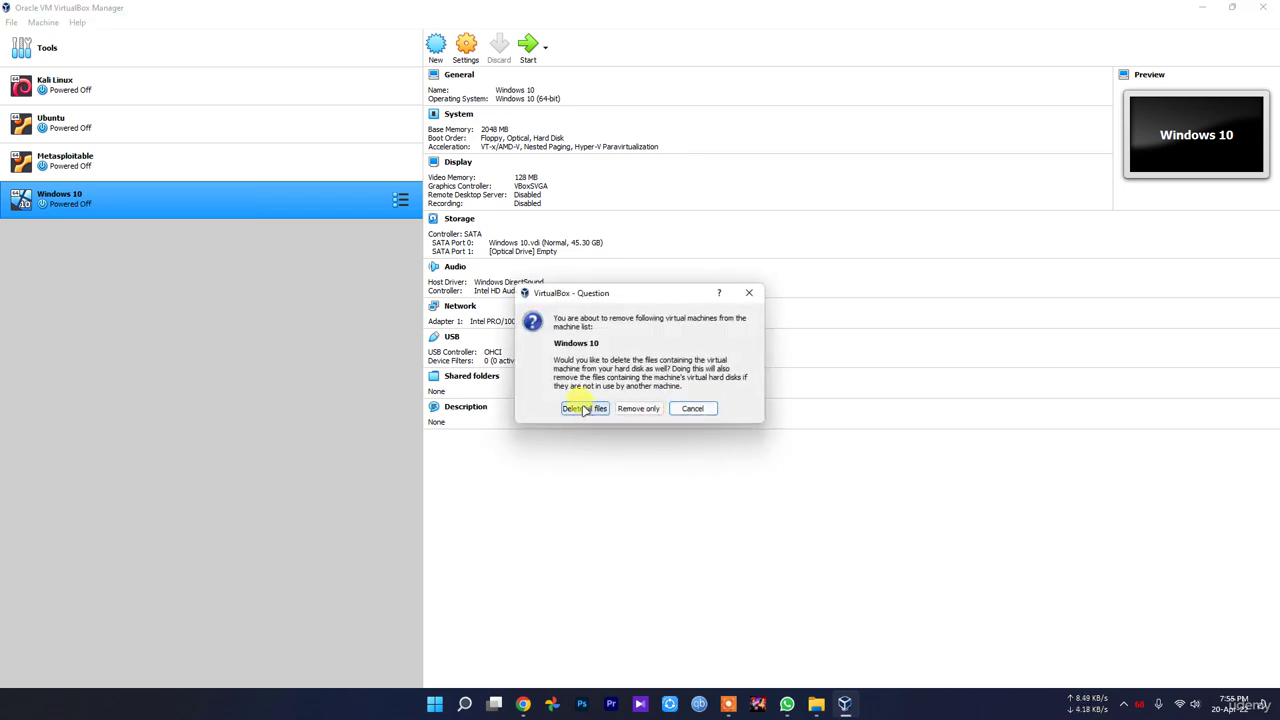
pyautogui.click(585, 409)
# Switch to Chrome, close the YouTube tab and review Microsoft Edge Developer's Virtual Machines download page.
pyautogui.moveTo(818, 707)
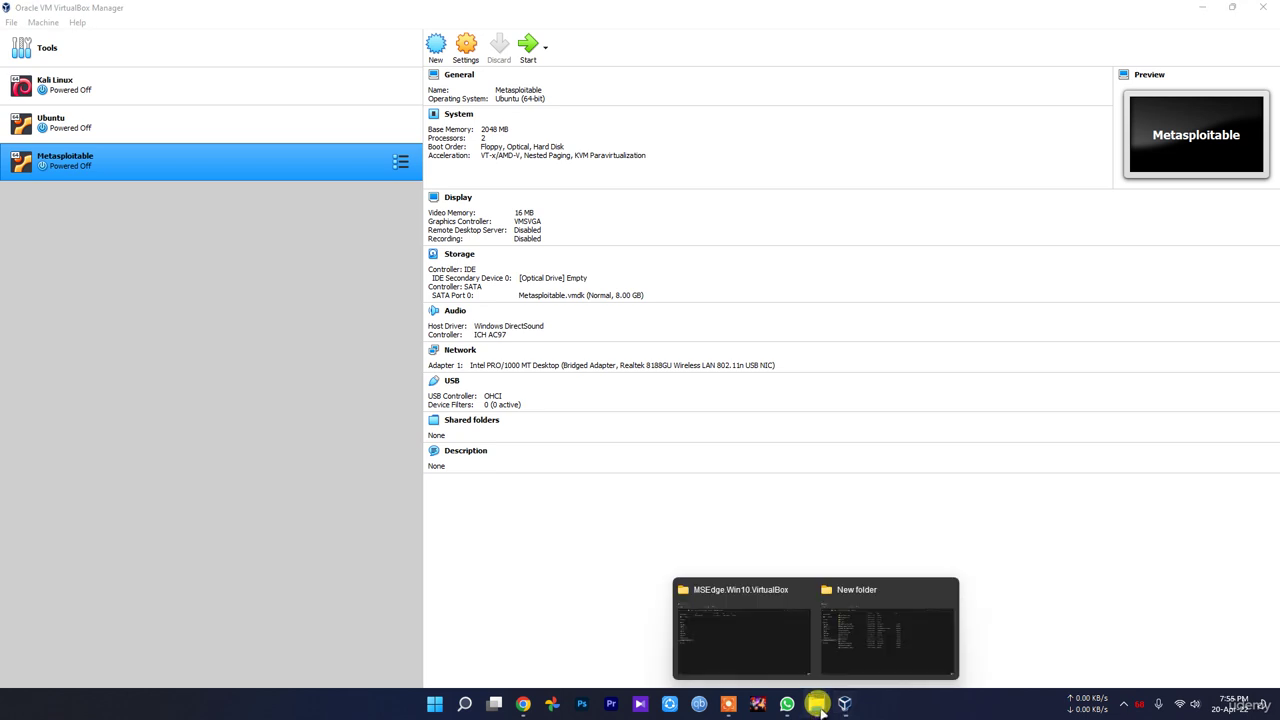
pyautogui.click(691, 640)
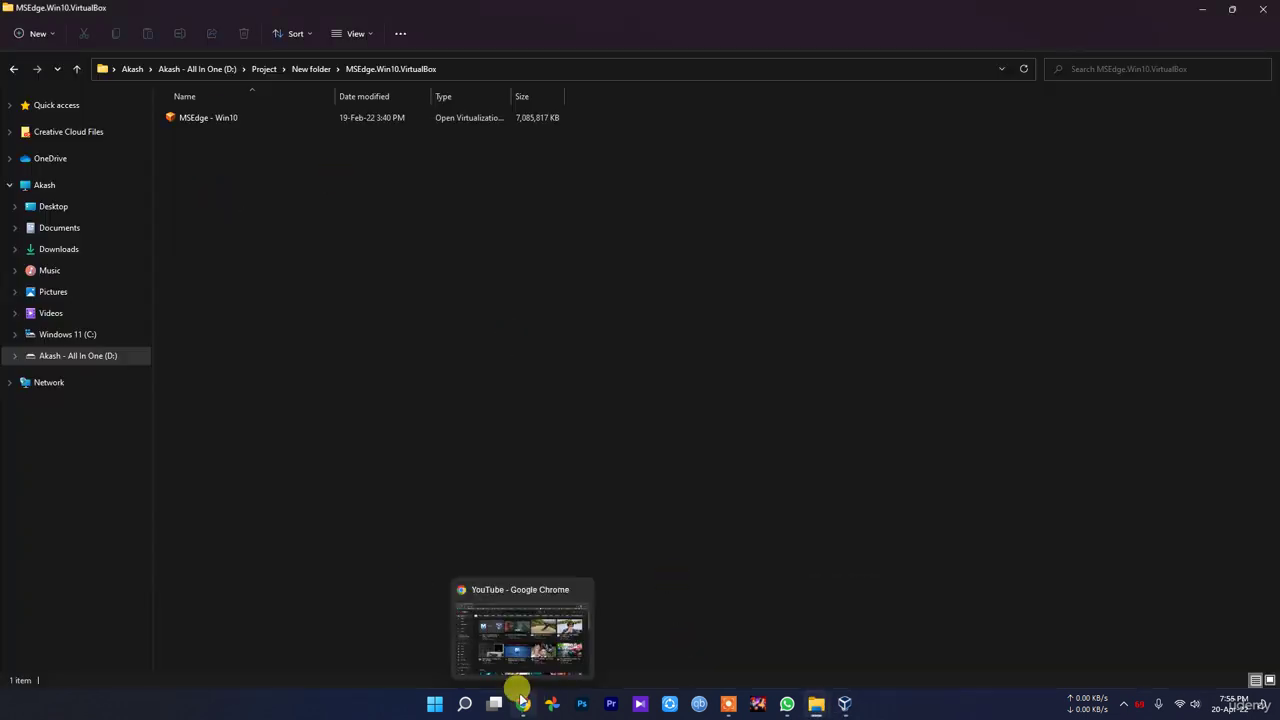
pyautogui.click(522, 702)
pyautogui.click(86, 11)
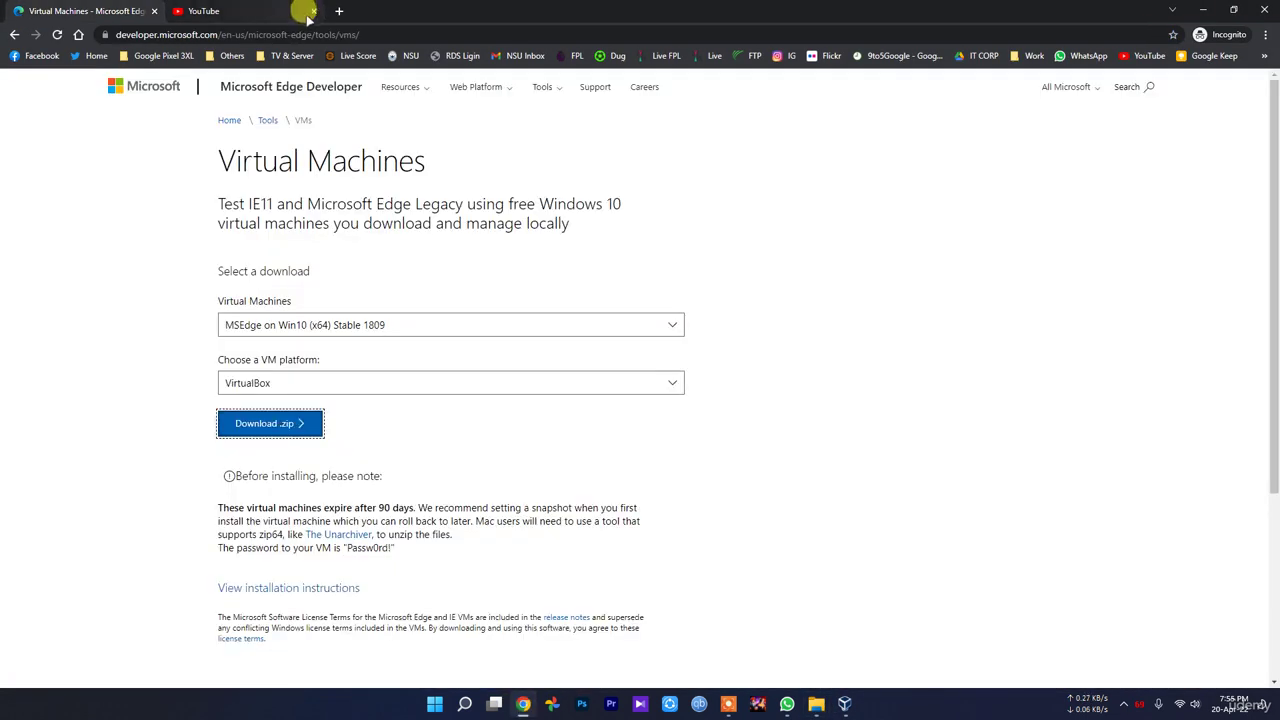
pyautogui.click(313, 11)
pyautogui.moveTo(428, 156); pyautogui.dragTo(213, 160)
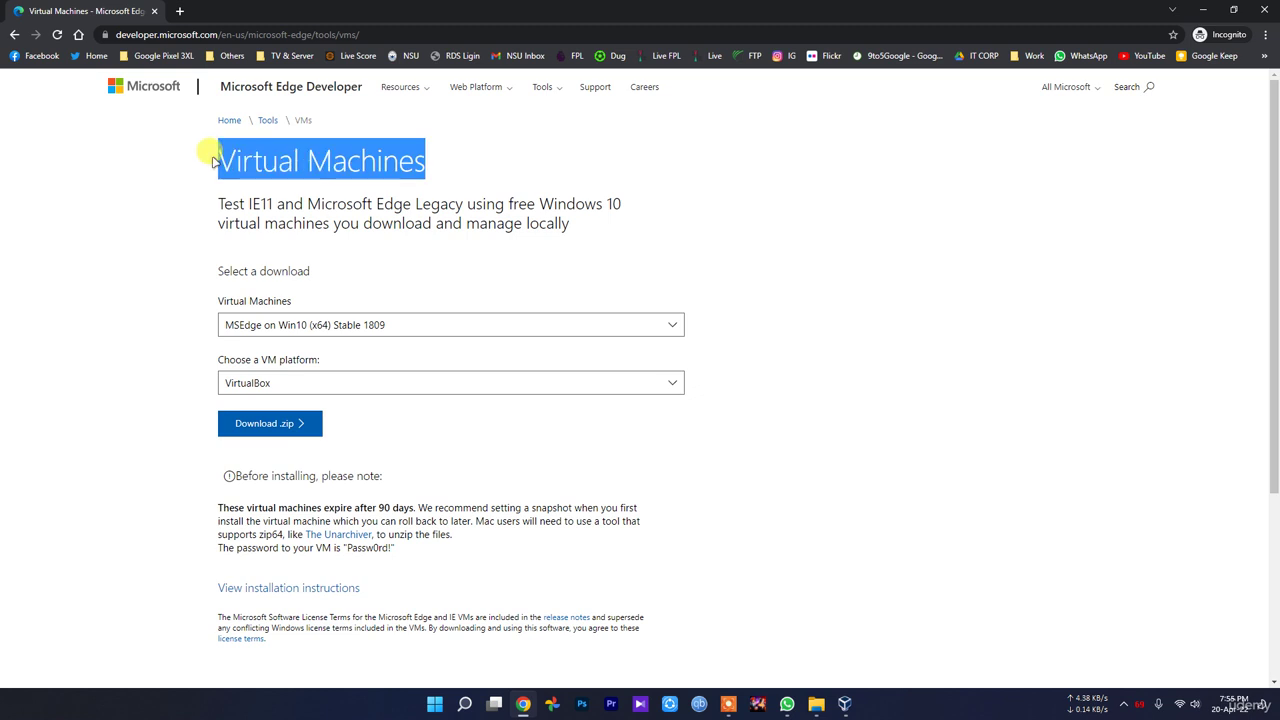
pyautogui.click(370, 211)
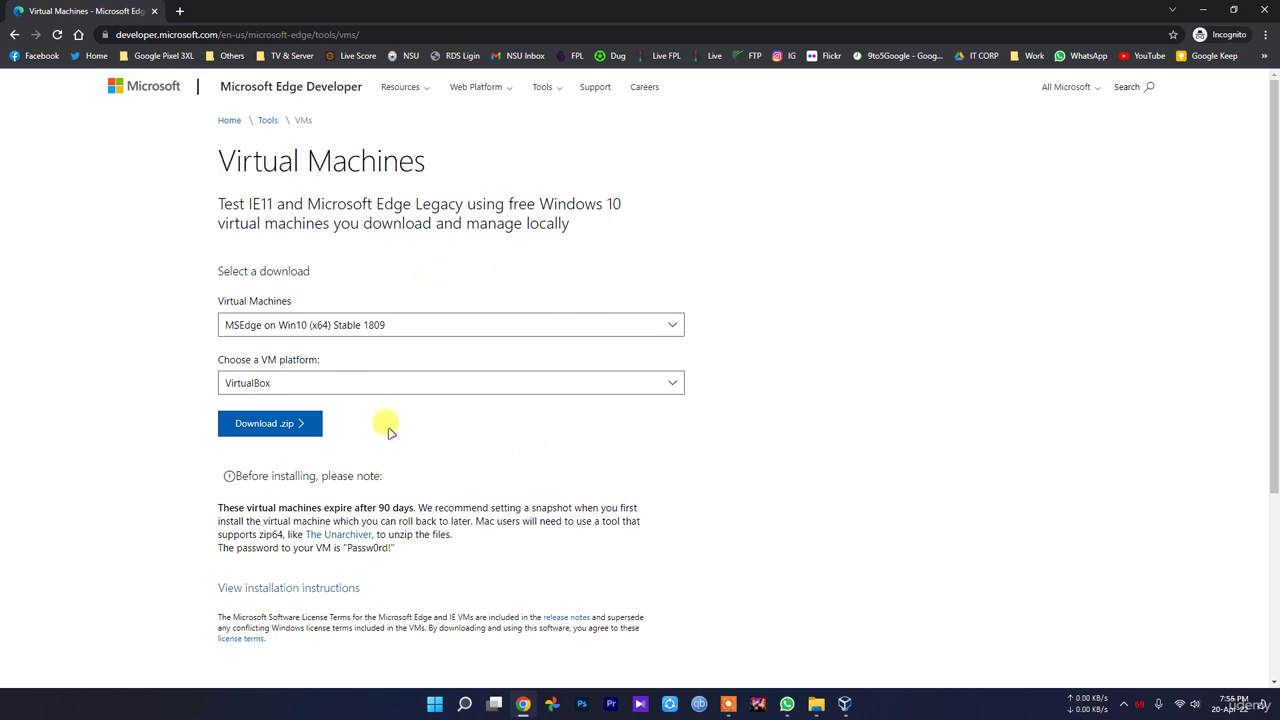
# Look at Microsoft's Windows 11 development environment download page and return to the Microsoft Edge Virtual Machines page.
pyautogui.hotkey('alt', 'Left')
pyautogui.click(280, 220)
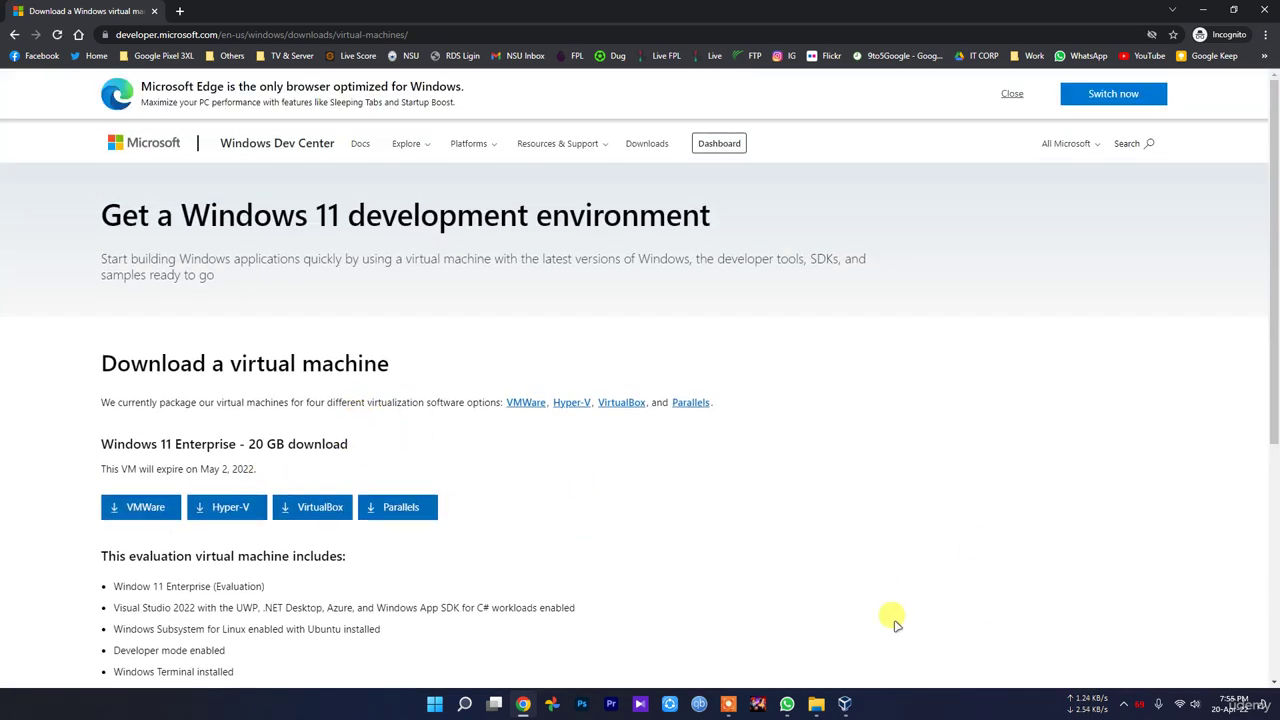
pyautogui.click(847, 704)
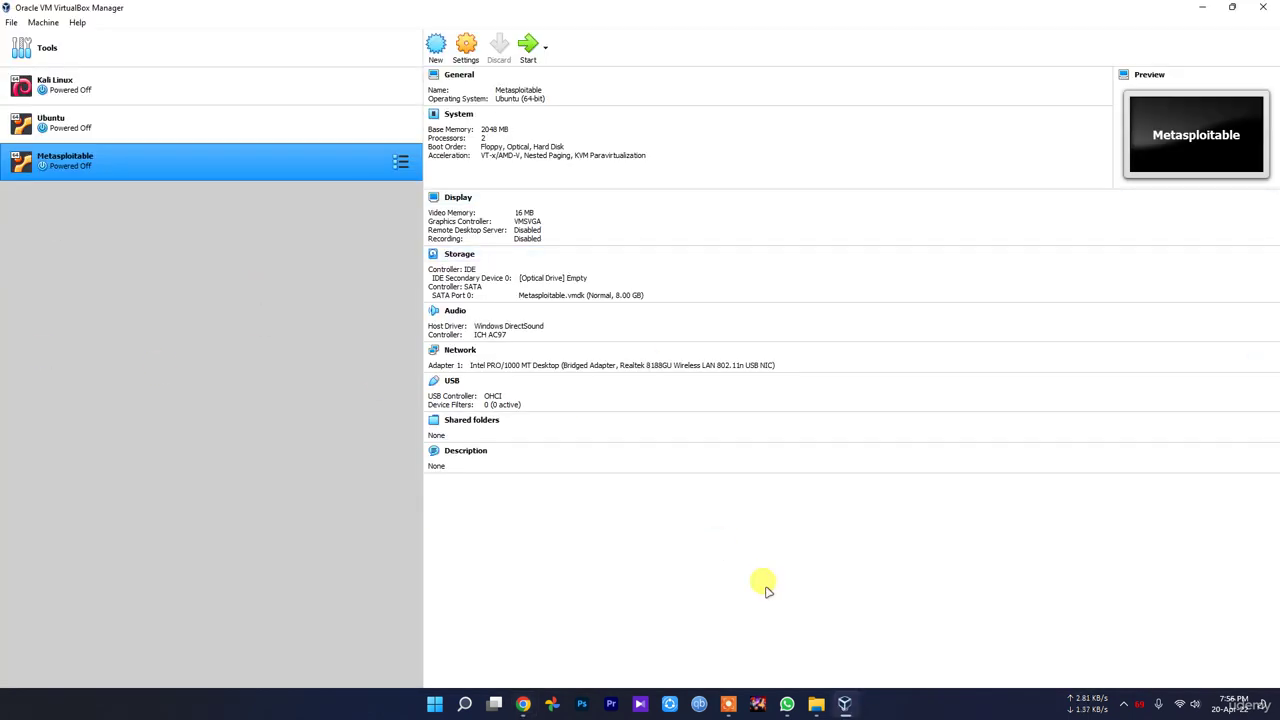
pyautogui.click(524, 704)
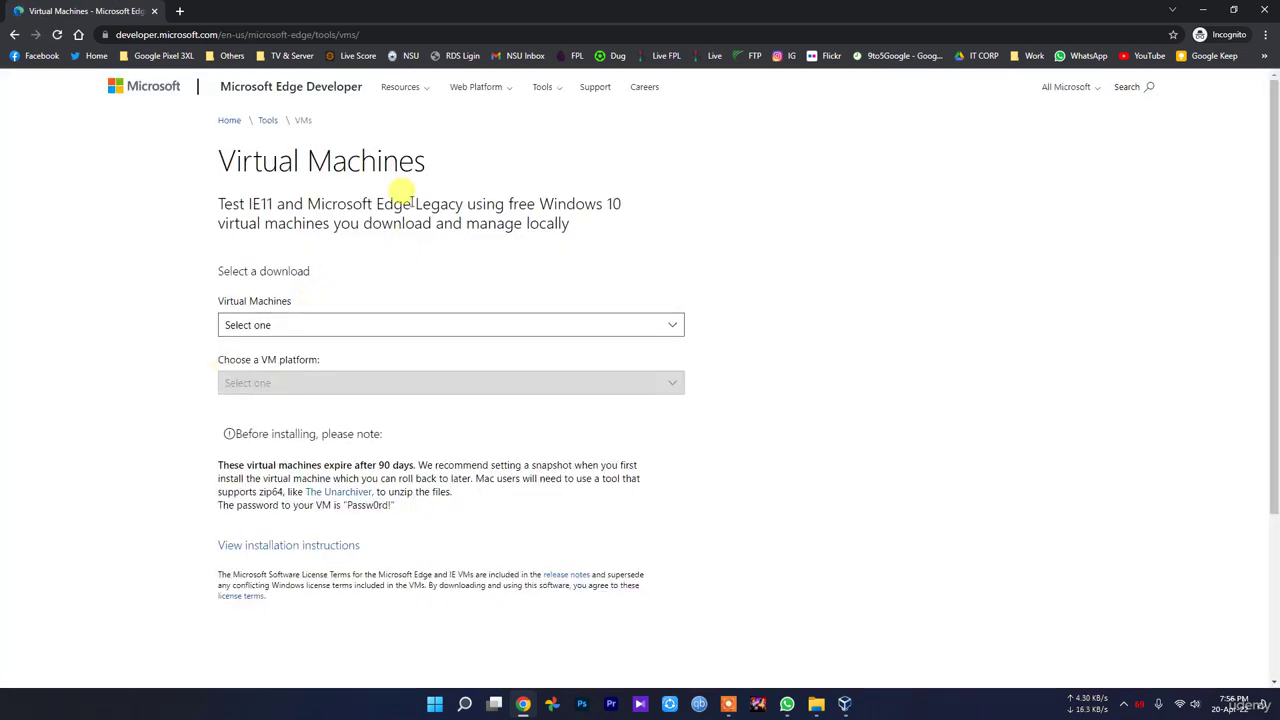
pyautogui.moveTo(430, 163); pyautogui.dragTo(233, 165)
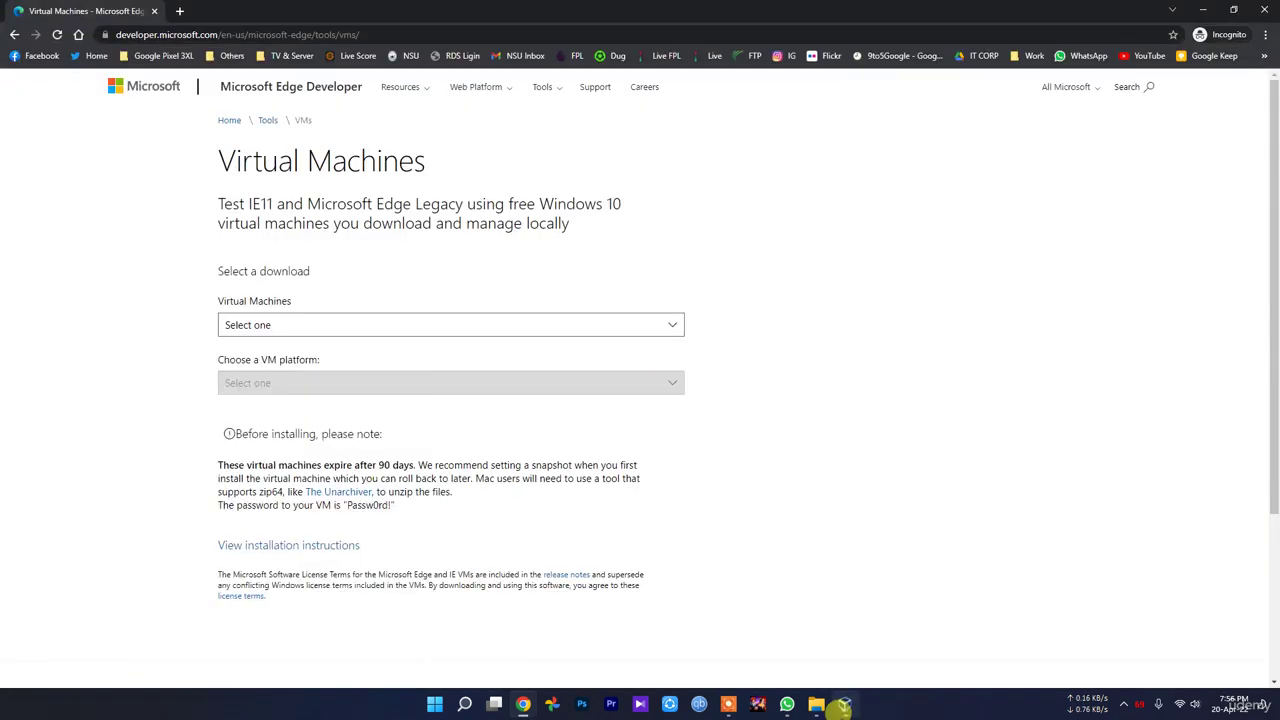
# Open the MSEdge - Win10 appliance file from the MSEdge.Win10.VirtualBox folder for import into VirtualBox.
pyautogui.click(845, 704)
pyautogui.moveTo(816, 704)
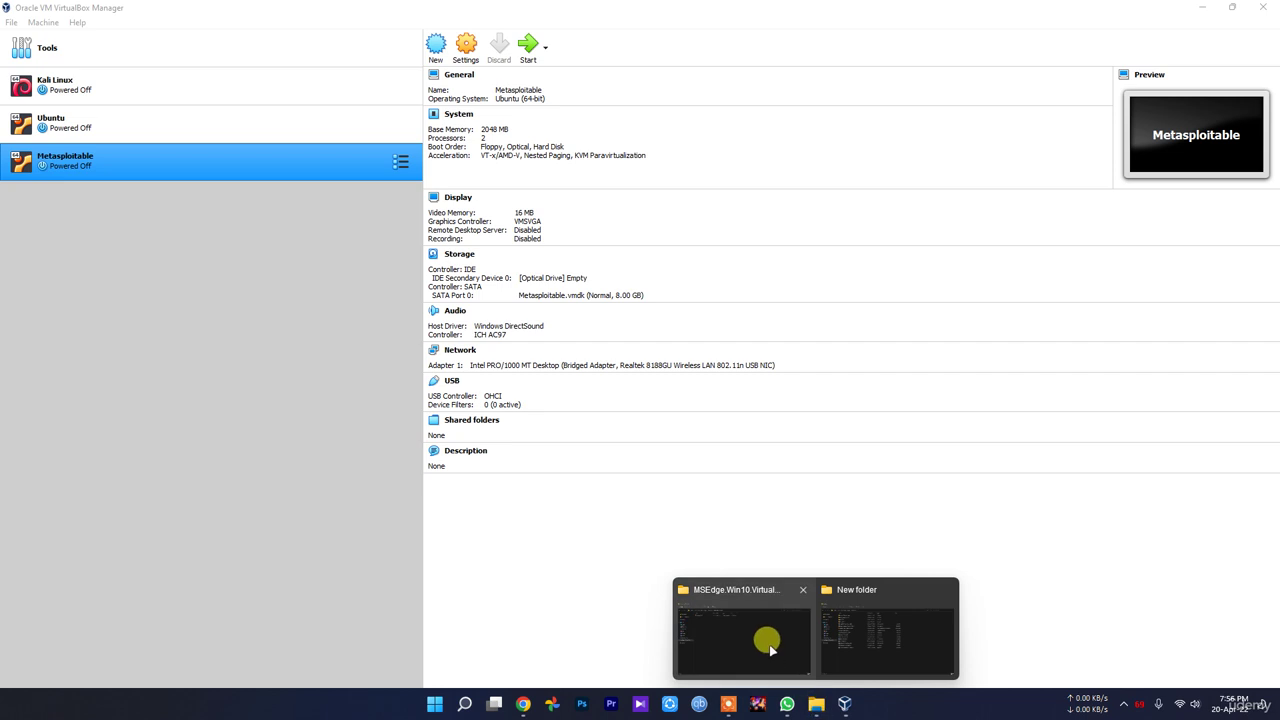
pyautogui.click(767, 641)
pyautogui.doubleClick(209, 118)
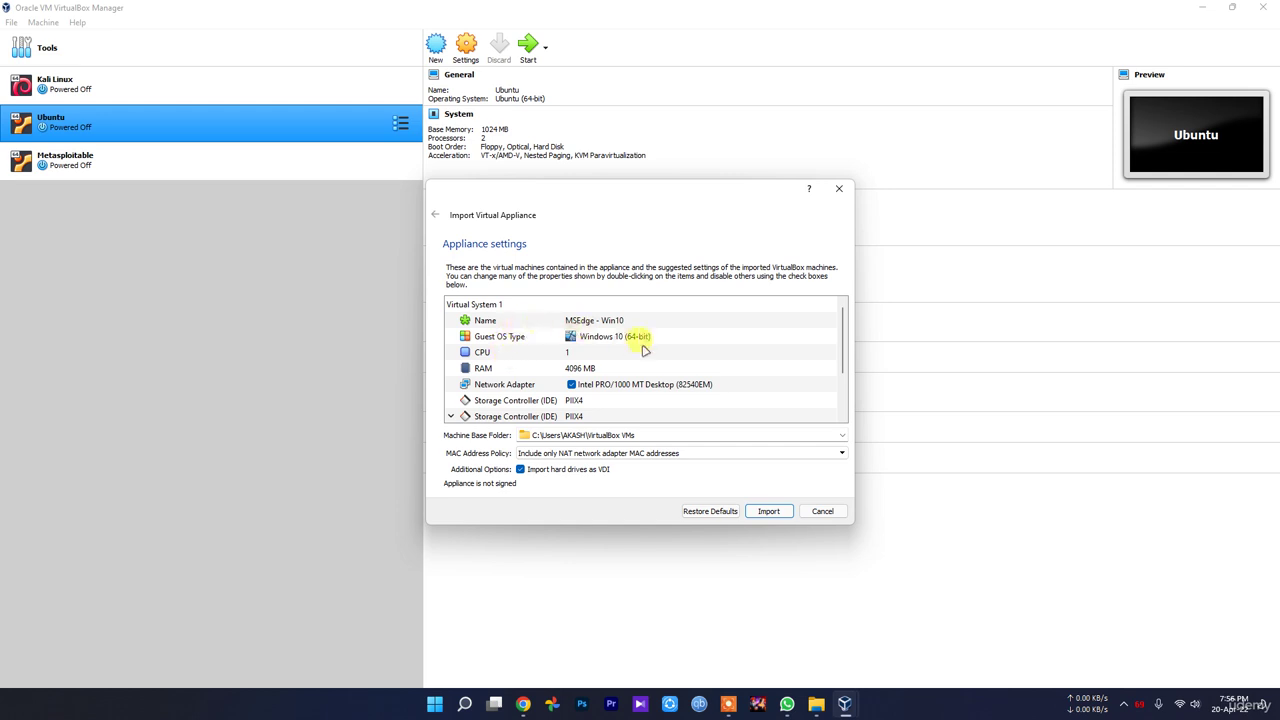
# Set the appliance's machine base folder to the VM's folder on drive D:.
pyautogui.click(842, 436)
pyautogui.click(749, 455)
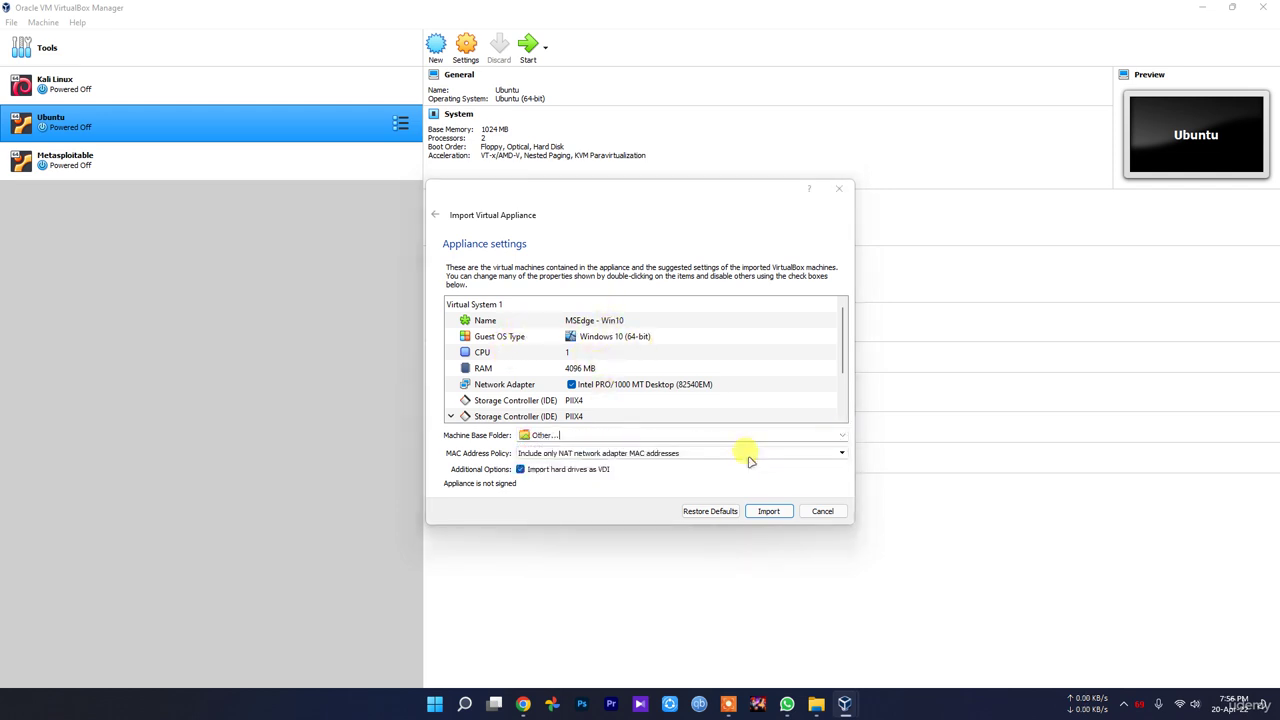
pyautogui.scroll(-1, 495, 396)
pyautogui.click(505, 444)
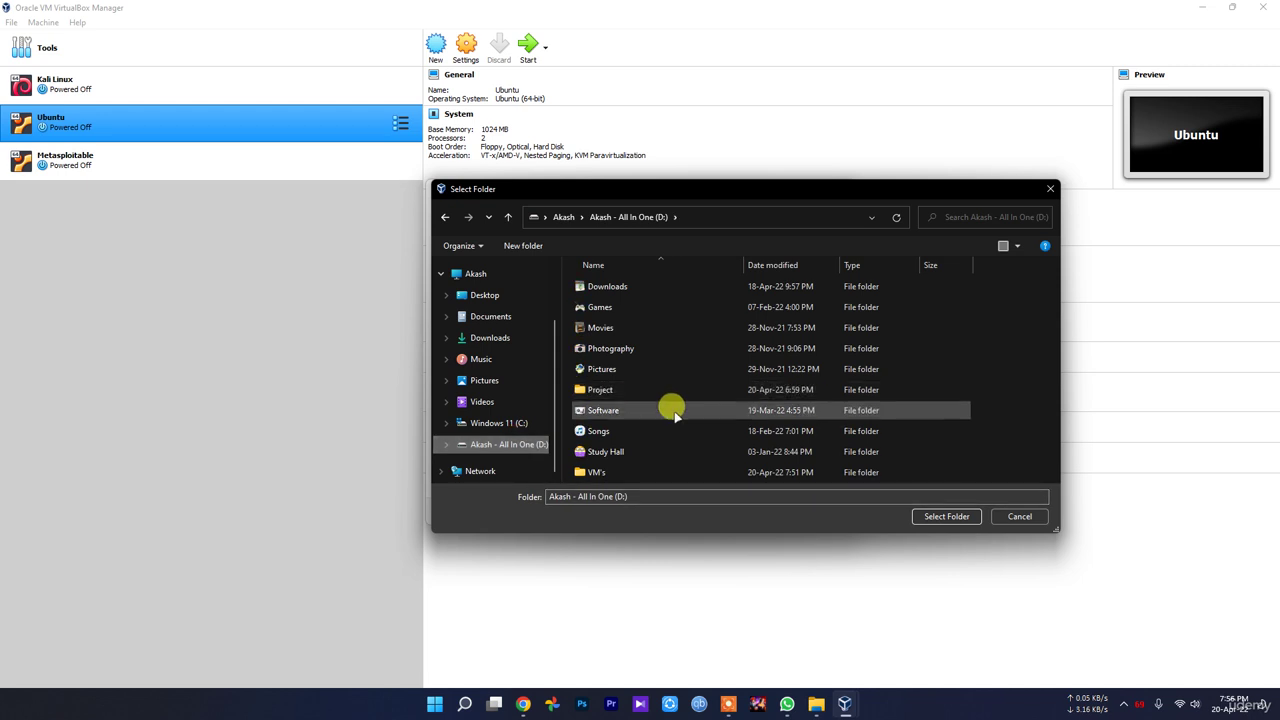
pyautogui.doubleClick(597, 472)
pyautogui.click(946, 516)
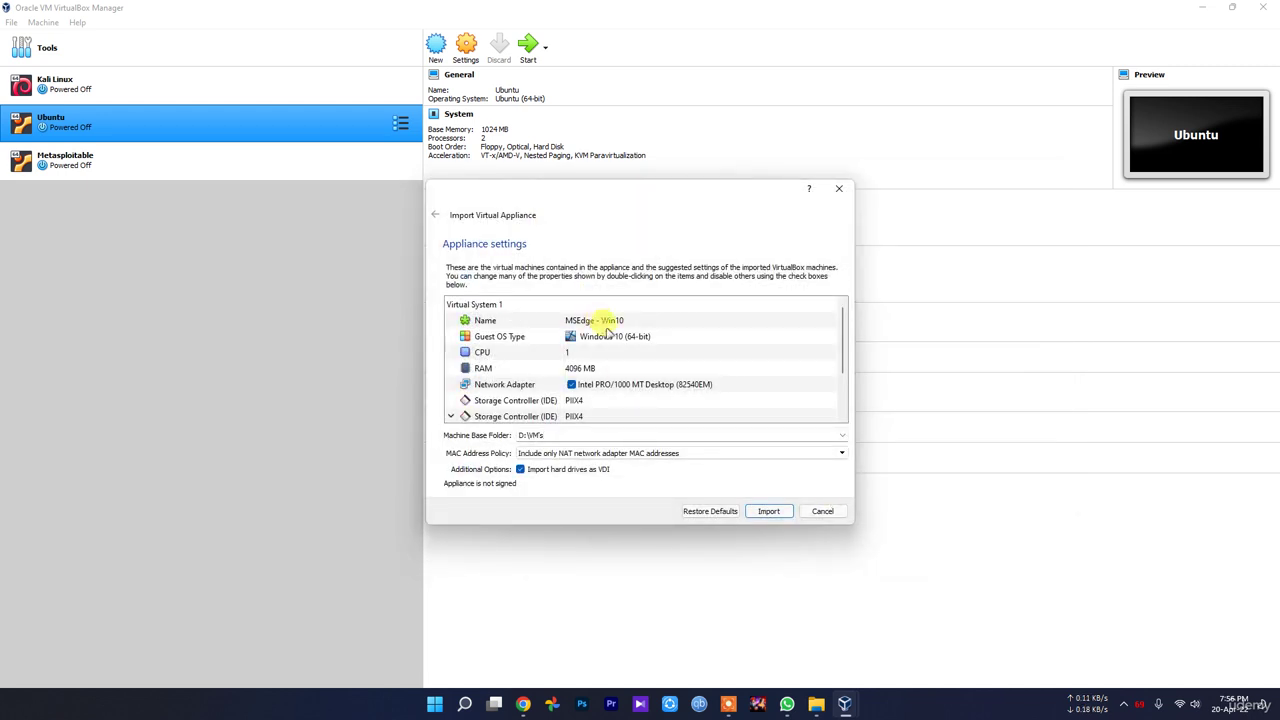
# Review the appliance settings and import the MSEdge - Win10 virtual machine.
pyautogui.scroll(-1, 620, 360)
pyautogui.scroll(-1, 620, 366)
pyautogui.scroll(3, 600, 340)
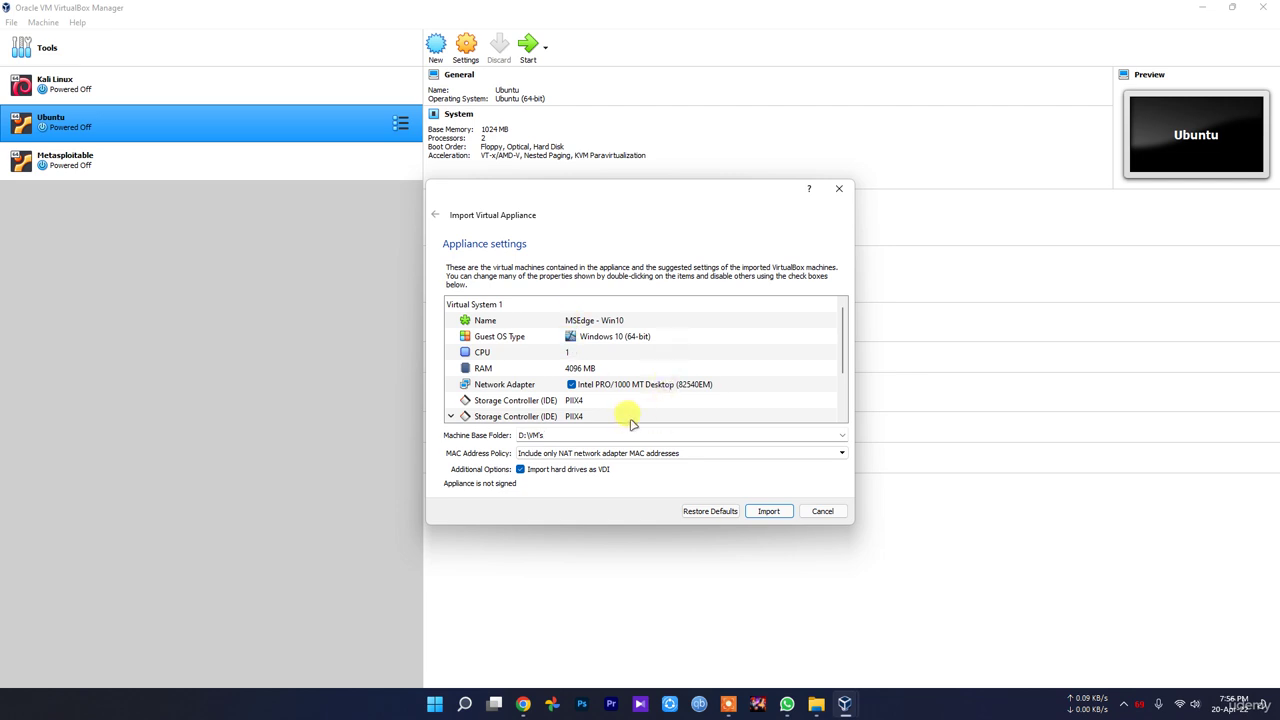
pyautogui.scroll(-3, 626, 410)
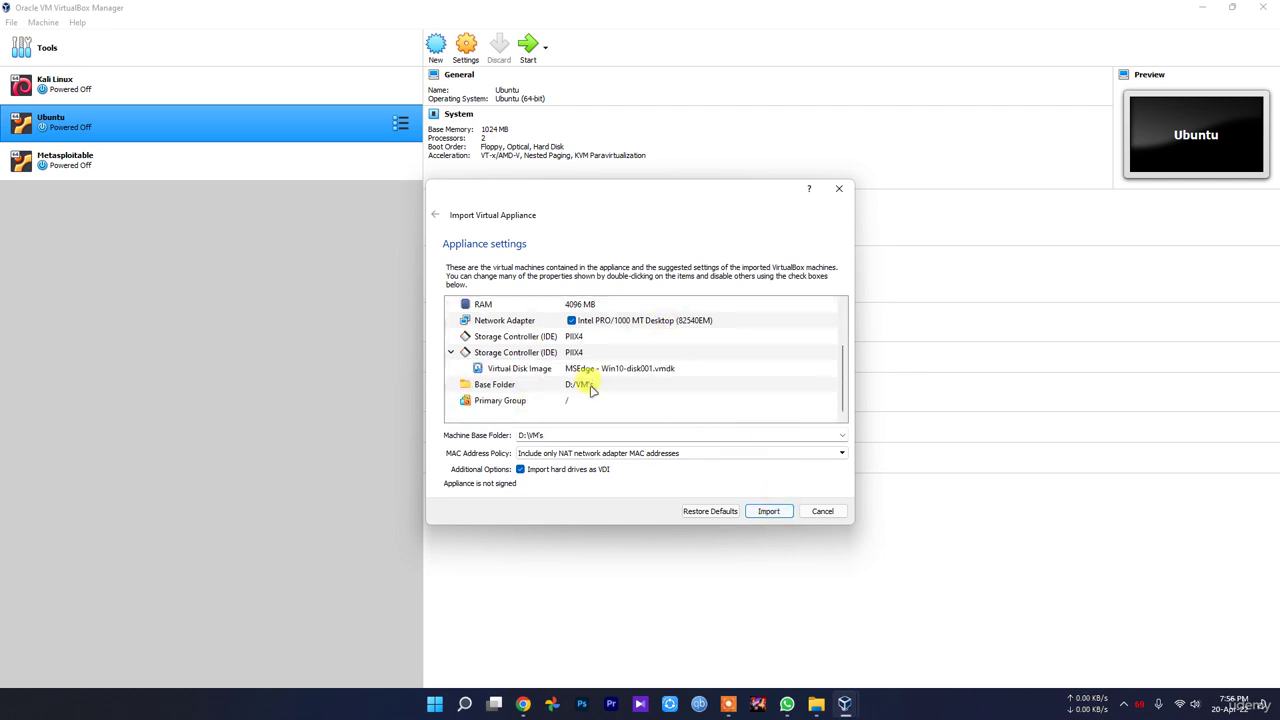
pyautogui.scroll(3, 593, 370)
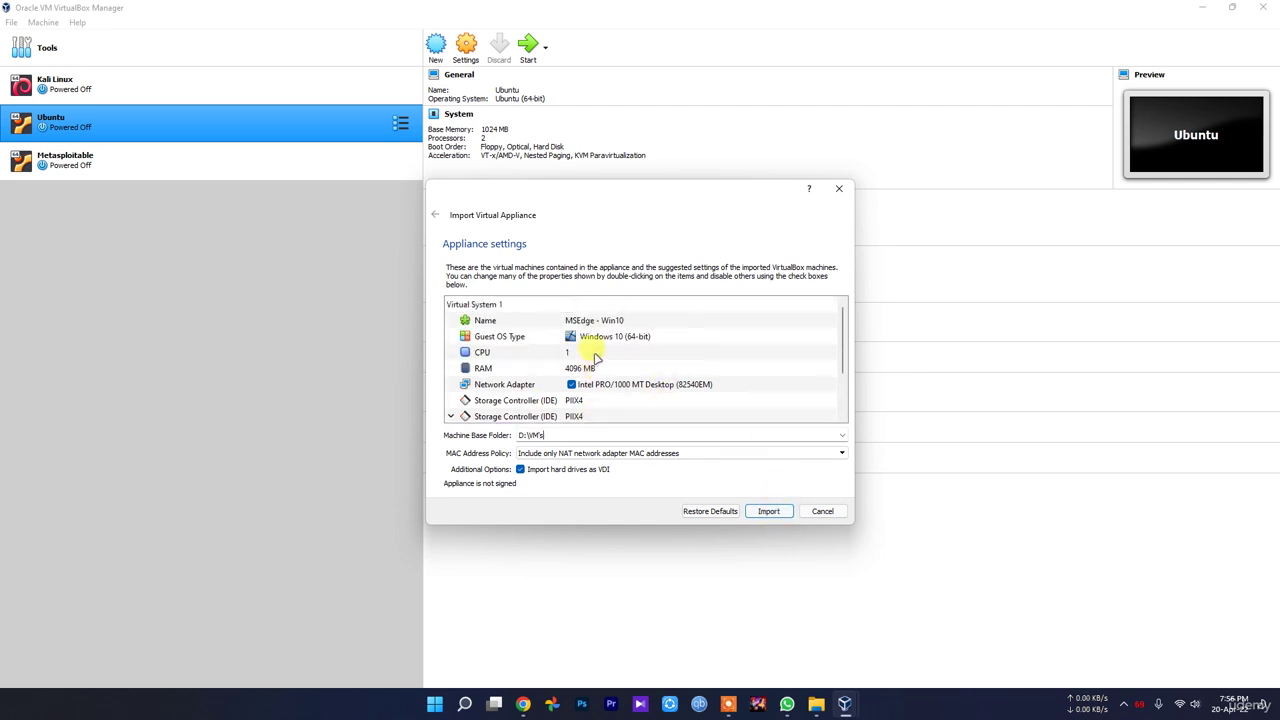
pyautogui.click(769, 514)
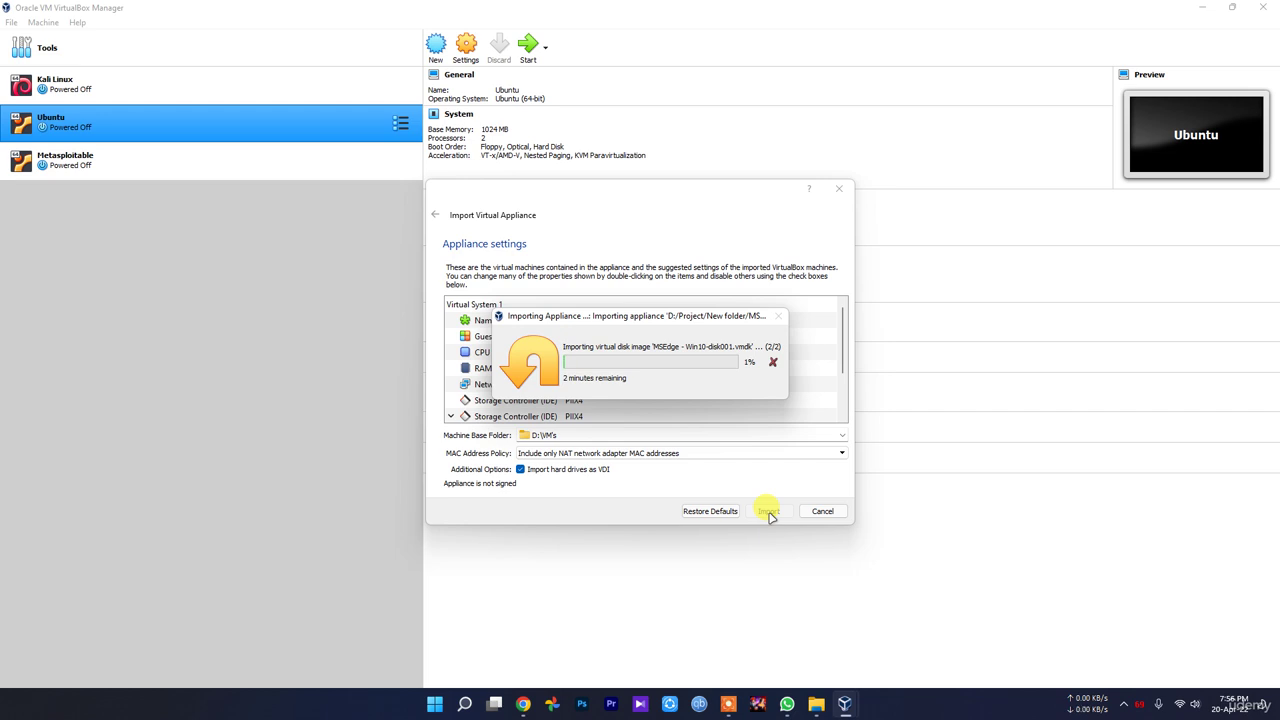
pyautogui.click(1123, 703)
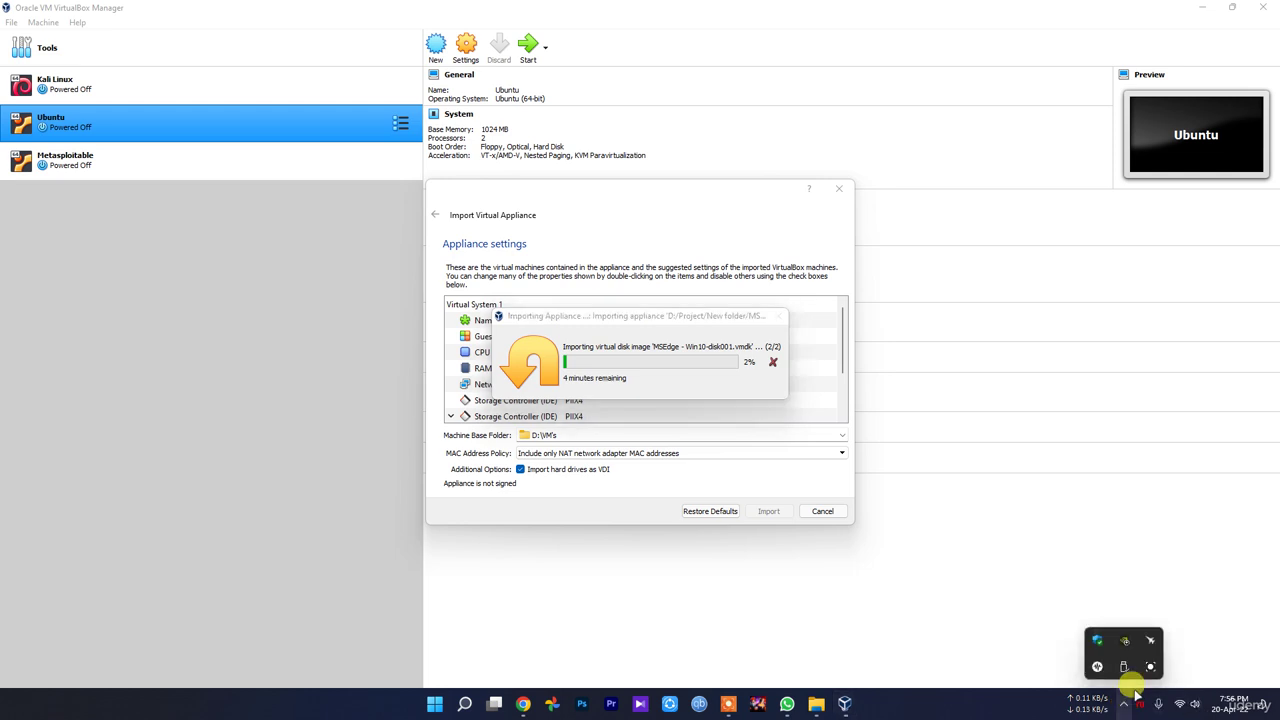
pyautogui.click(1150, 666)
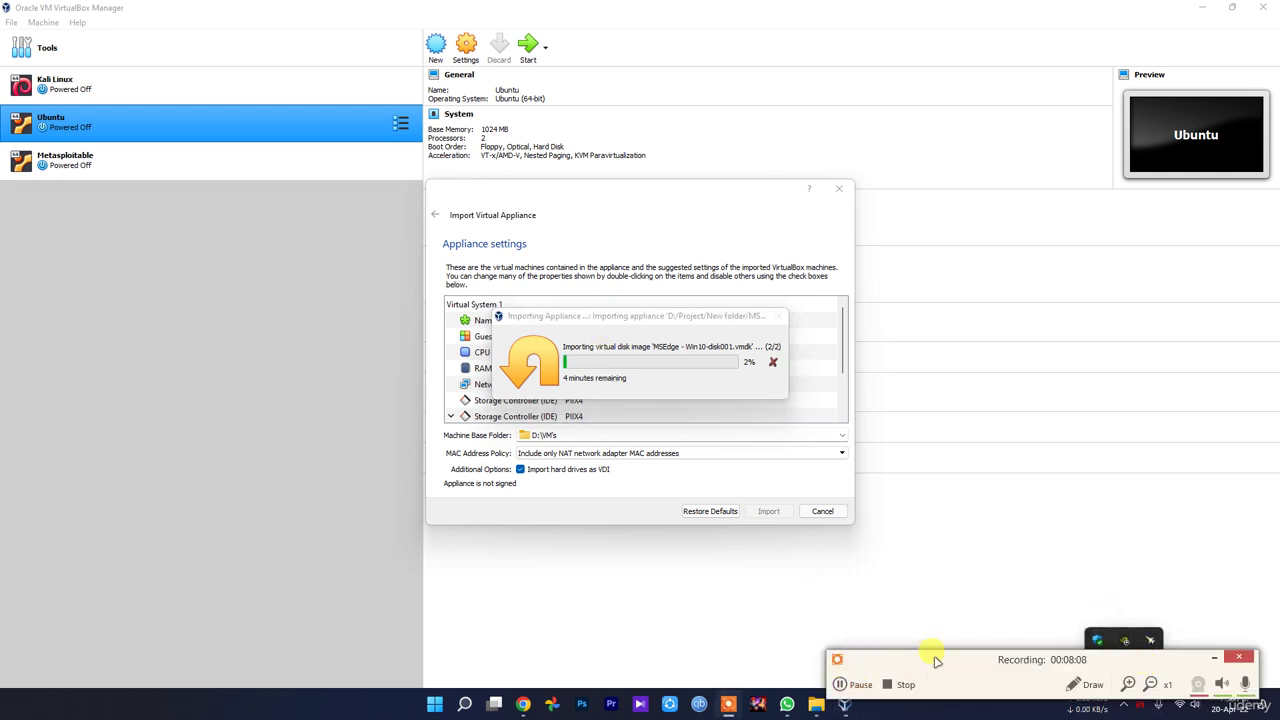
pyautogui.click(858, 685)
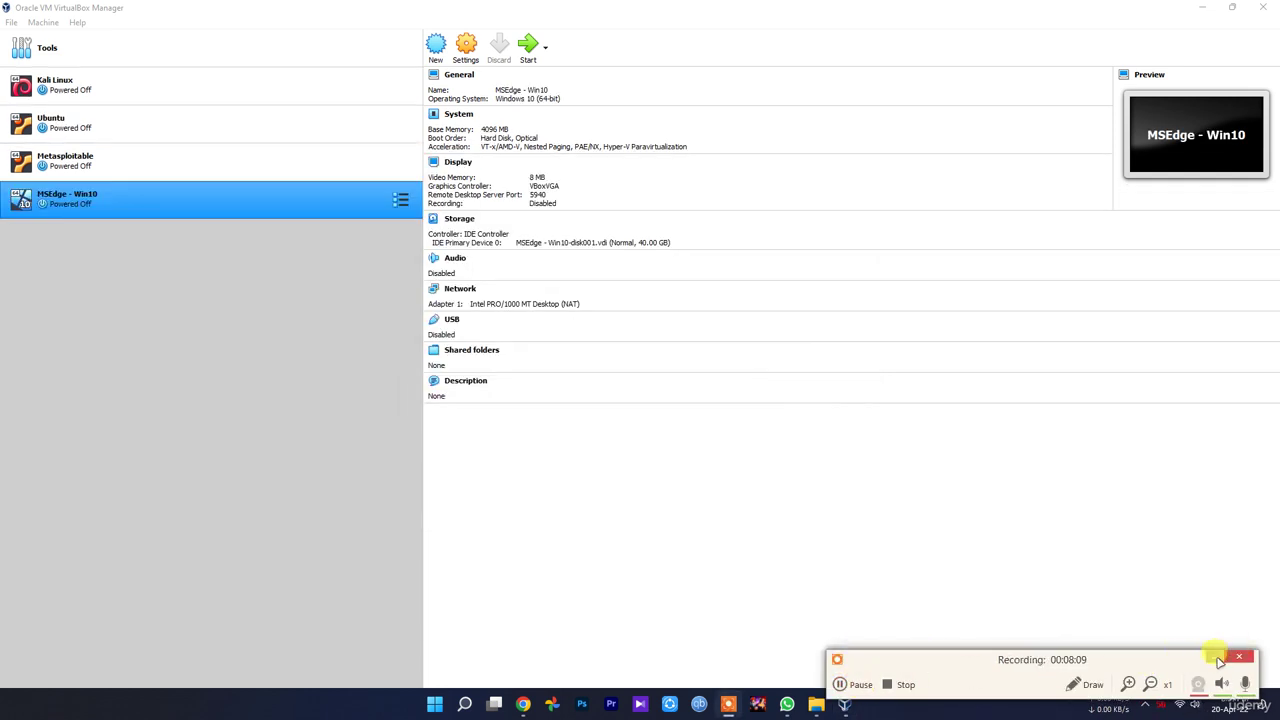
pyautogui.click(1214, 658)
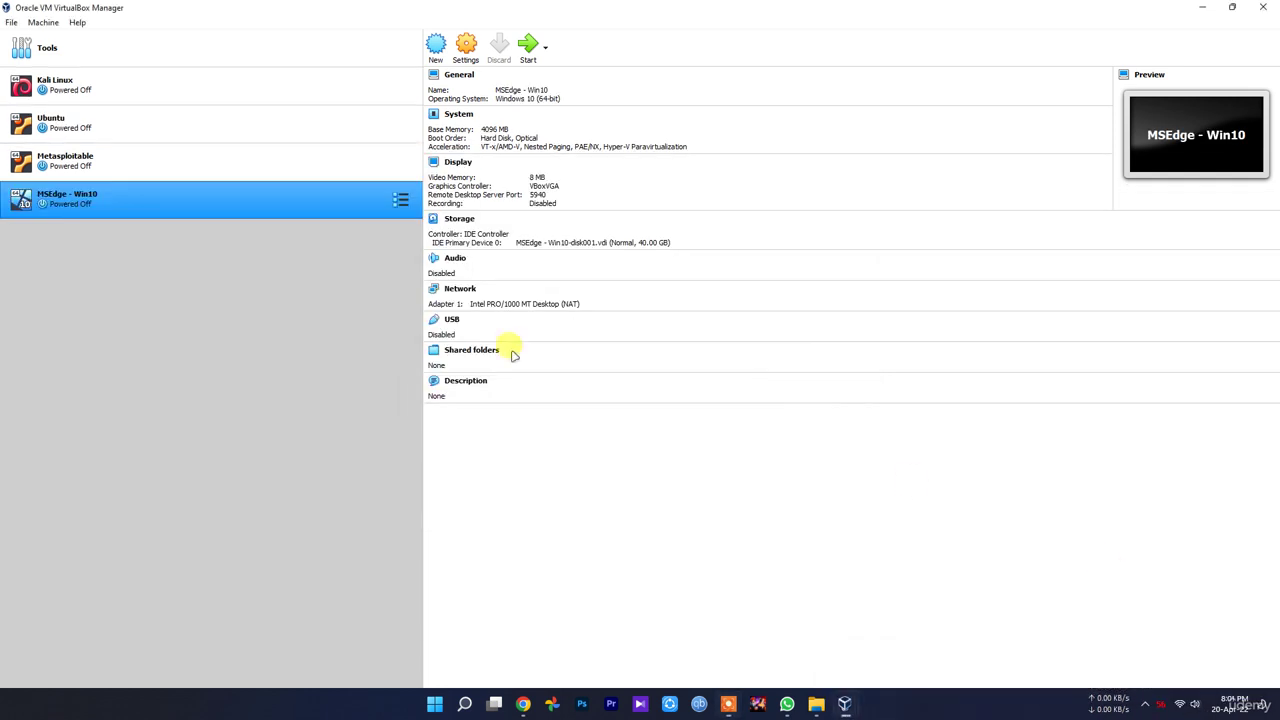
# Set Shared Clipboard and Drag'n'Drop to Bidirectional in the MSEdge - Win10 machine's advanced general settings.
pyautogui.click(466, 50)
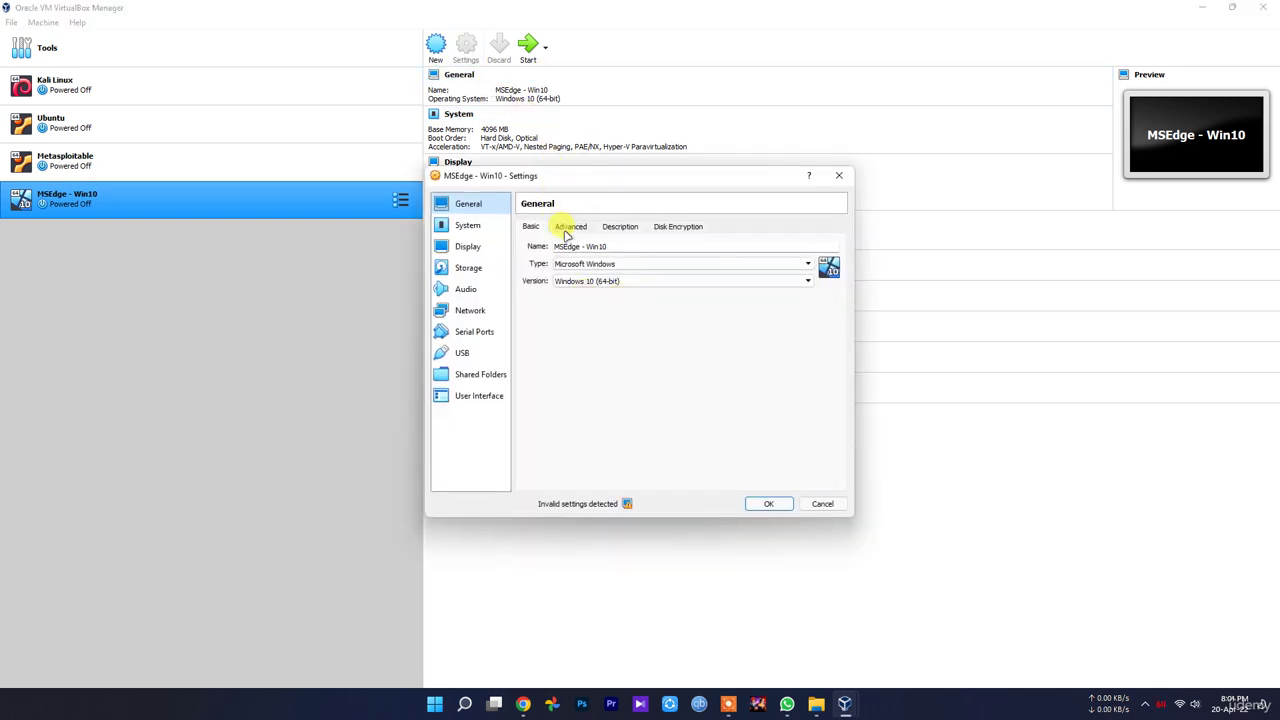
pyautogui.click(569, 227)
pyautogui.click(630, 265)
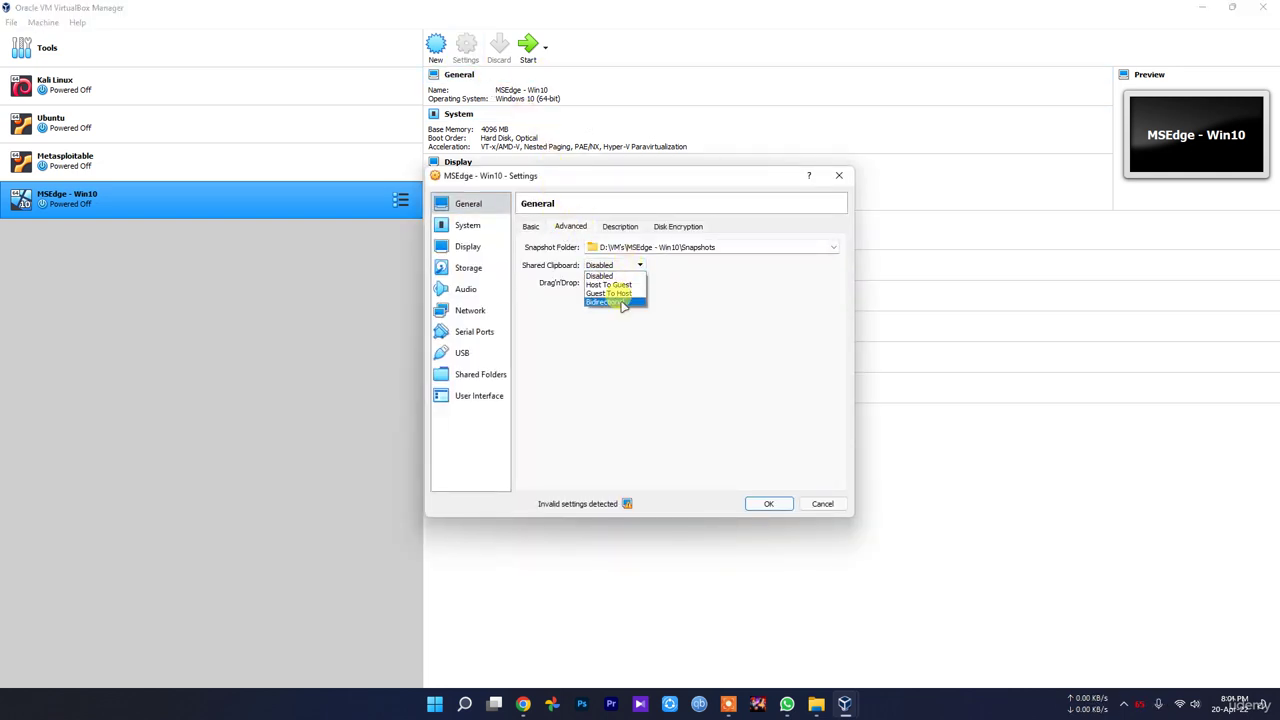
pyautogui.click(617, 300)
pyautogui.click(613, 285)
pyautogui.click(609, 317)
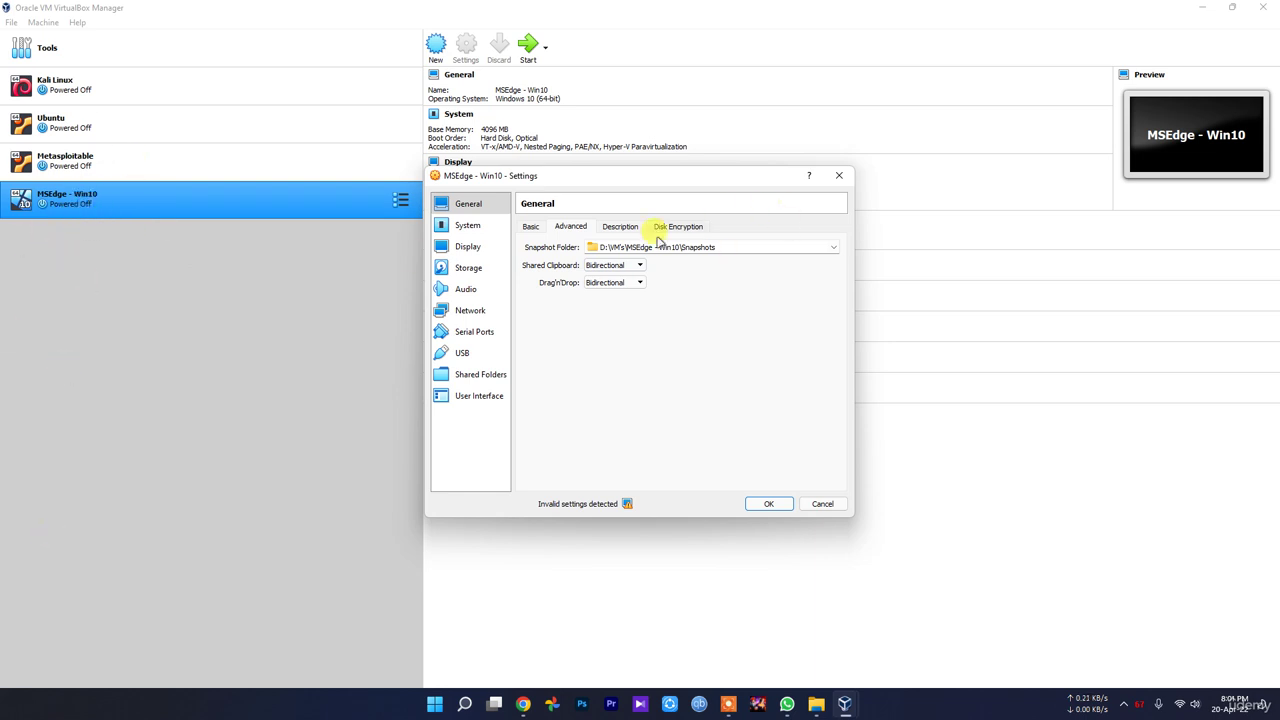
# Set the MSEdge - Win10 machine's processor count to 2 in its system settings.
pyautogui.click(467, 227)
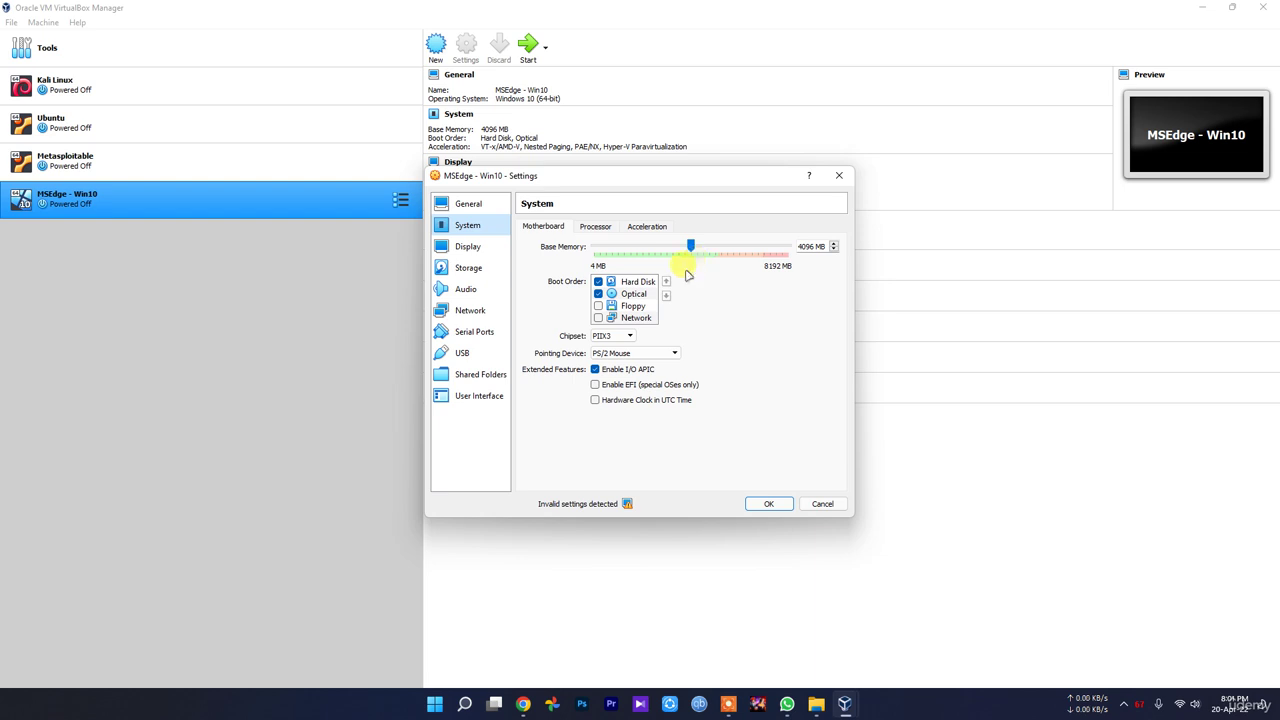
pyautogui.click(597, 227)
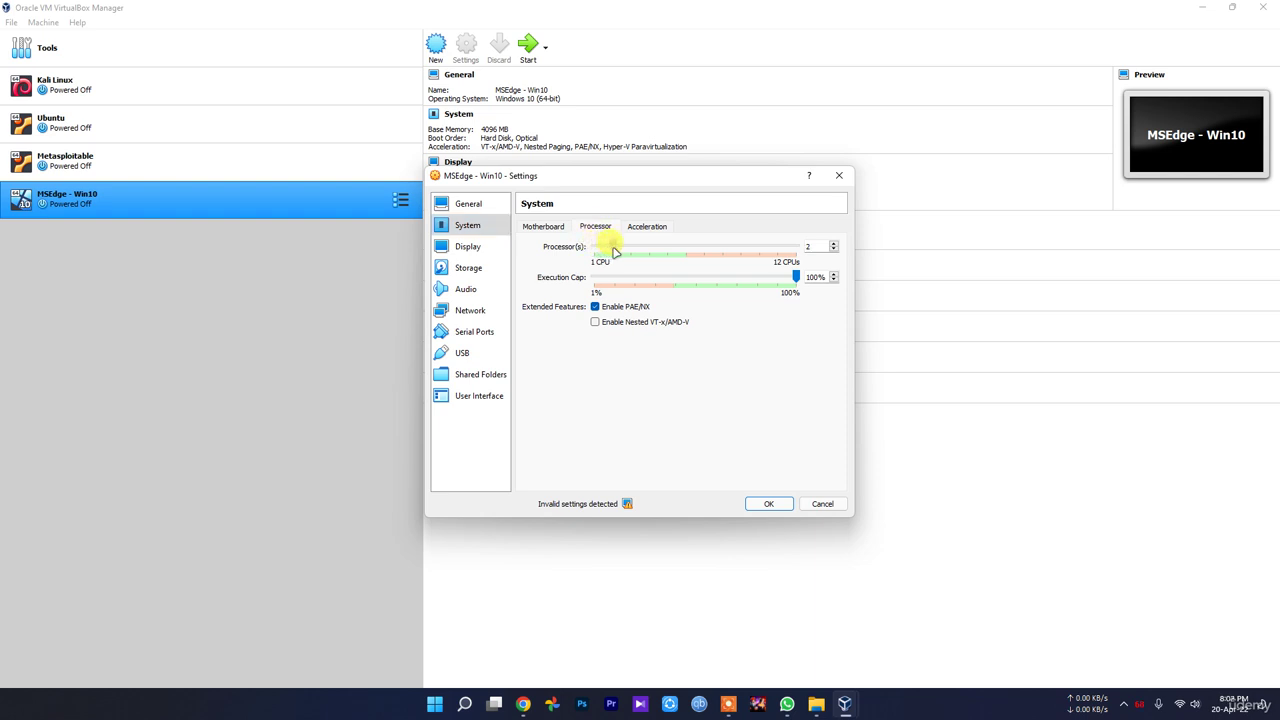
# Examine the display and storage settings of the MSEdge - Win10 machine.
pyautogui.click(478, 248)
pyautogui.click(478, 266)
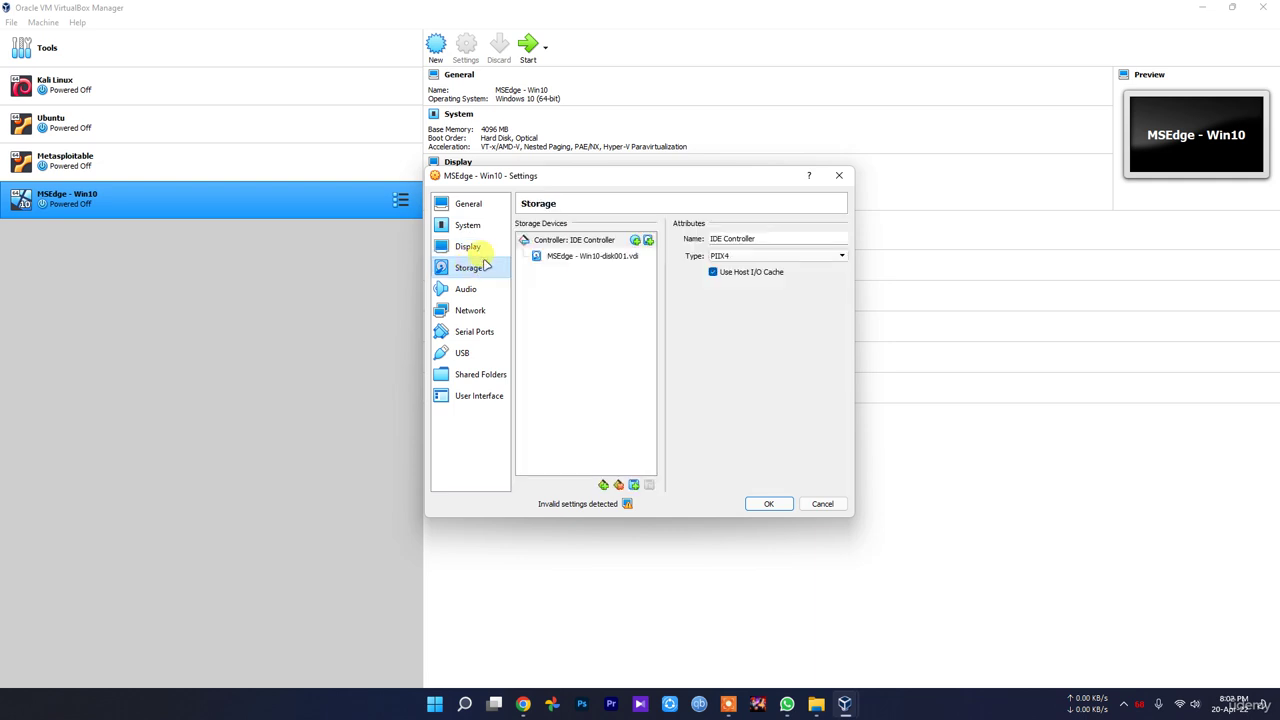
pyautogui.click(476, 247)
pyautogui.click(471, 267)
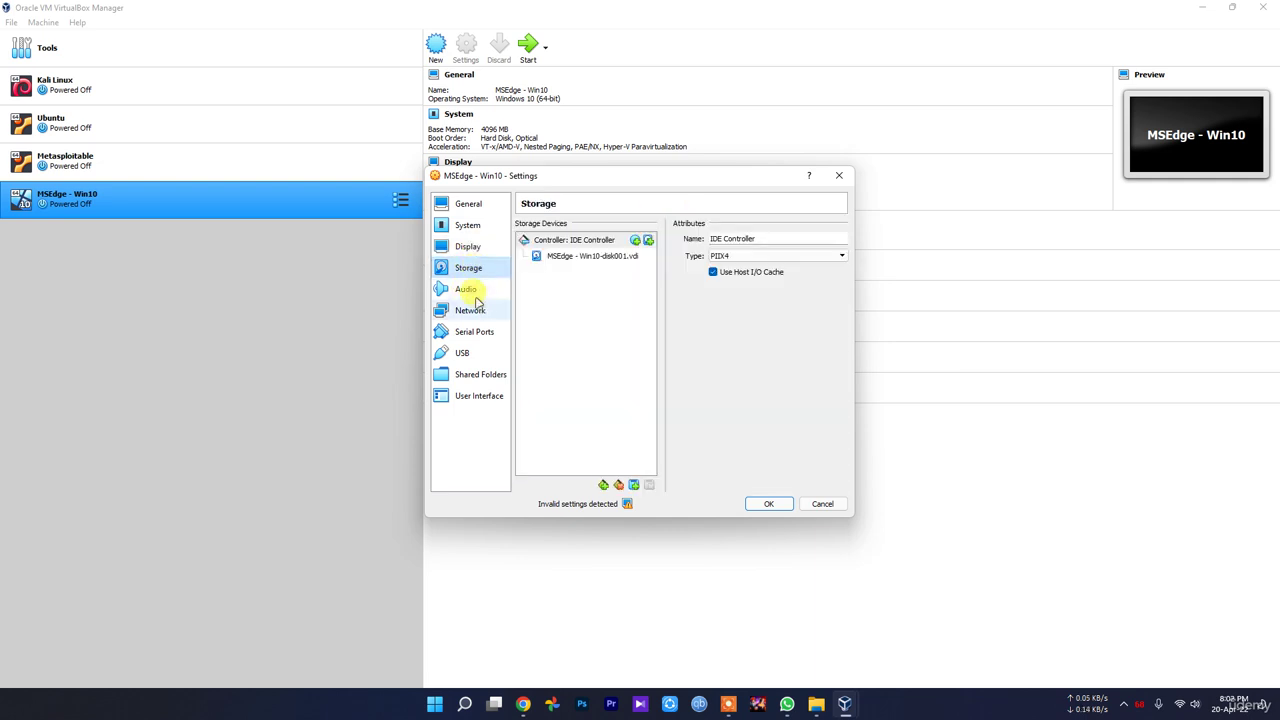
# Attach the MSEdge - Win10 machine's network Adapter 1 to Bridged Adapter.
pyautogui.click(473, 292)
pyautogui.click(466, 313)
pyautogui.click(612, 262)
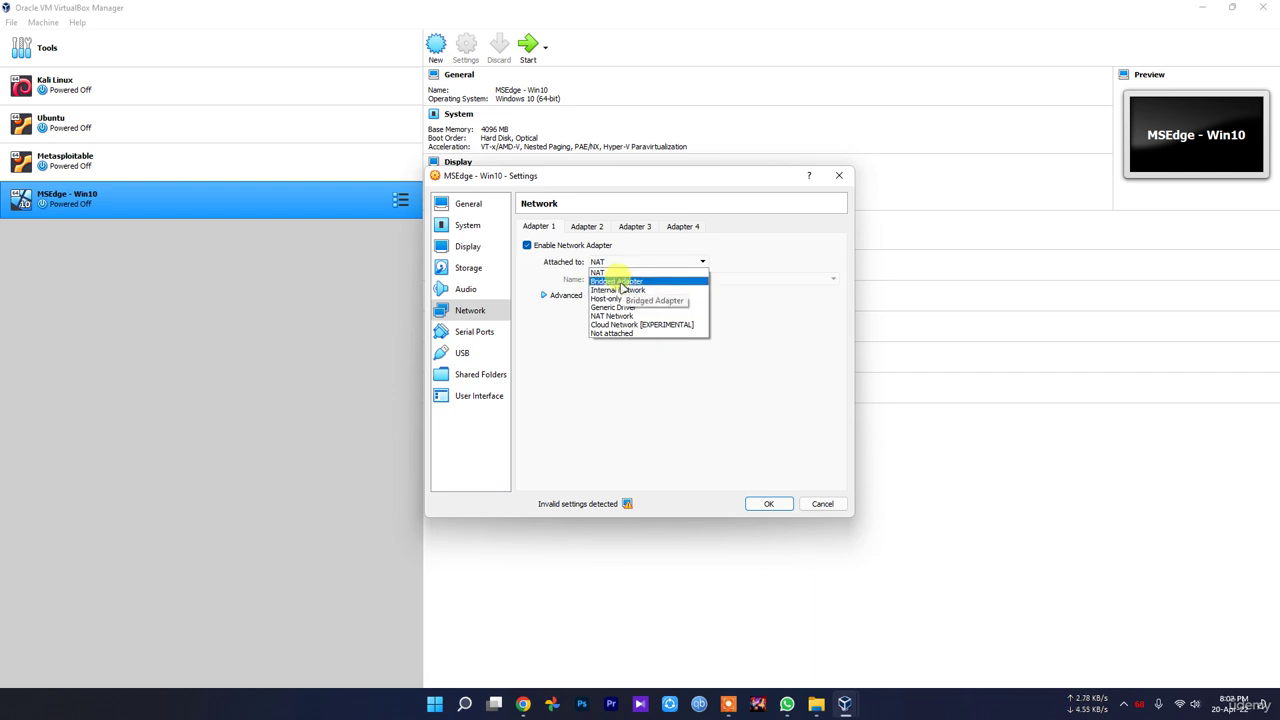
pyautogui.click(630, 281)
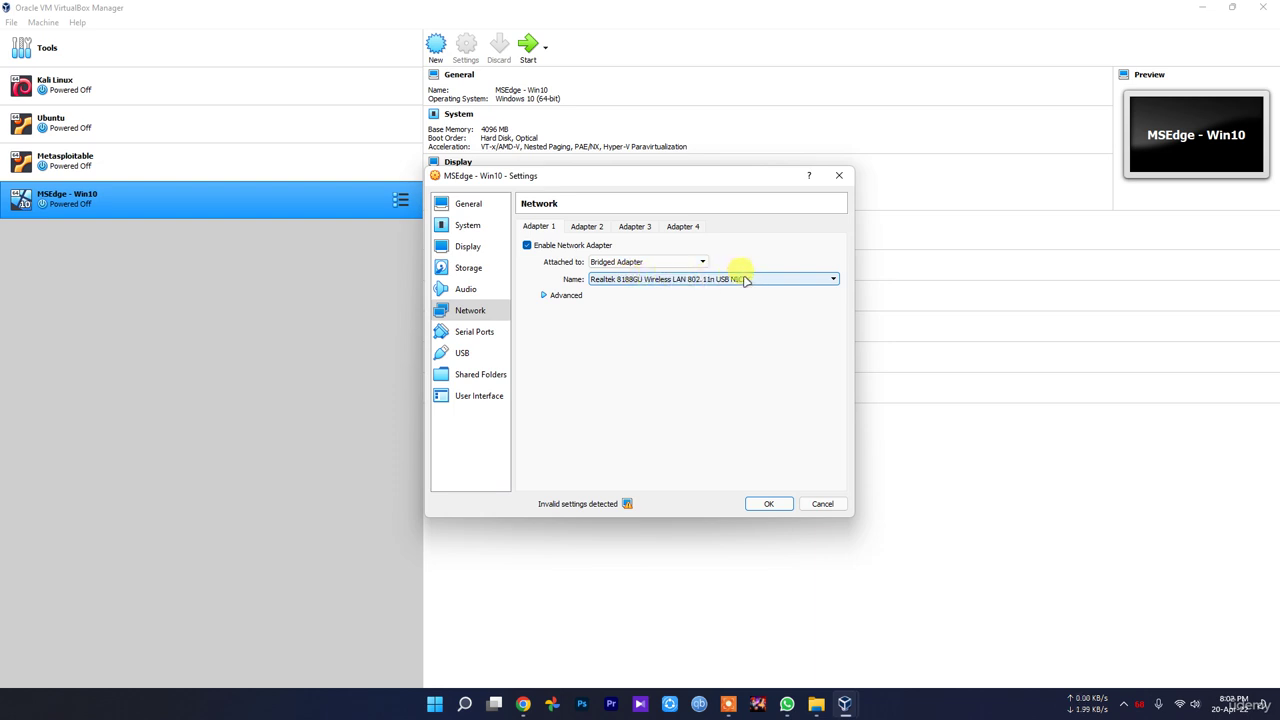
# Review the serial port, USB, shared folder and user interface settings, and save the MSEdge - Win10 machine's configuration.
pyautogui.click(480, 331)
pyautogui.click(484, 353)
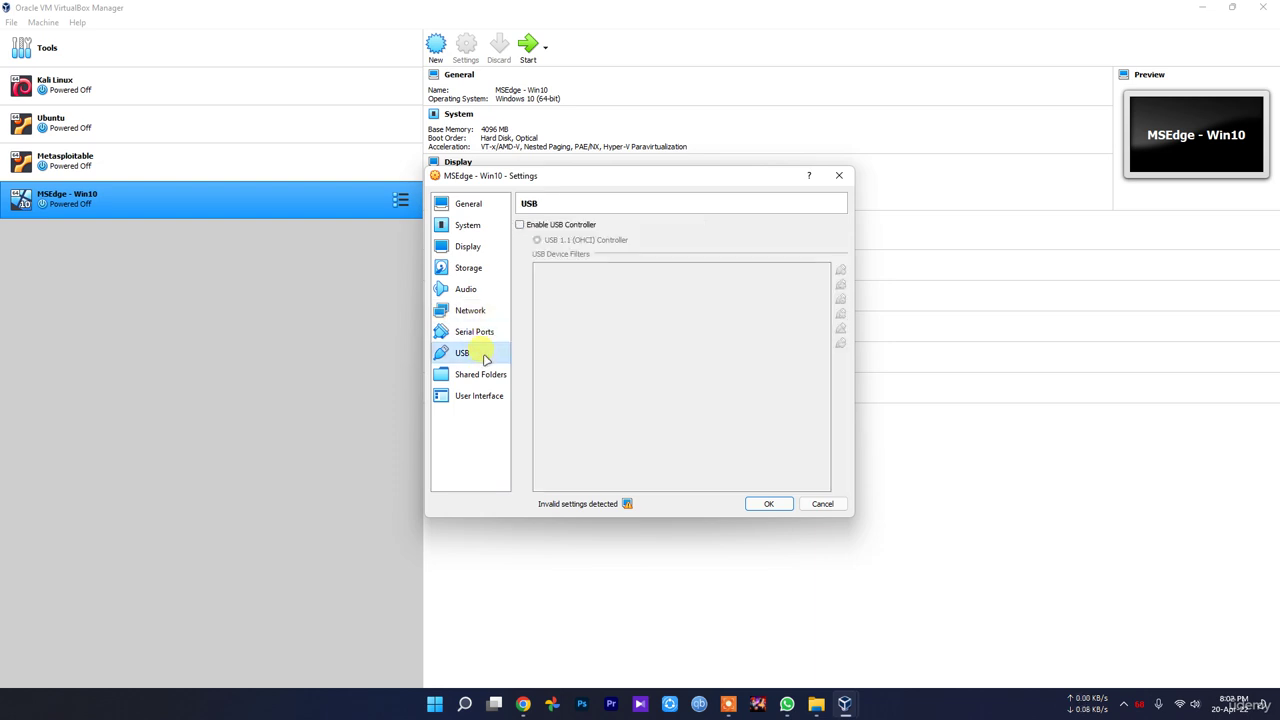
pyautogui.click(485, 374)
pyautogui.click(485, 395)
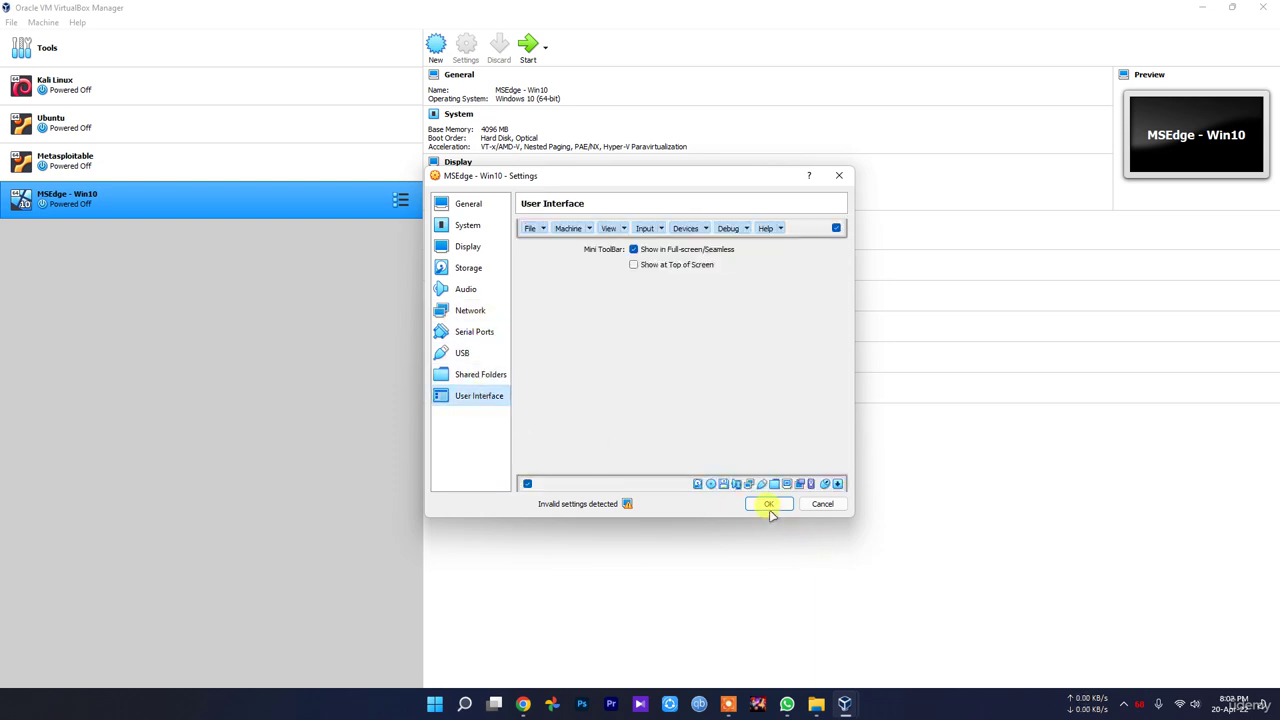
pyautogui.click(768, 504)
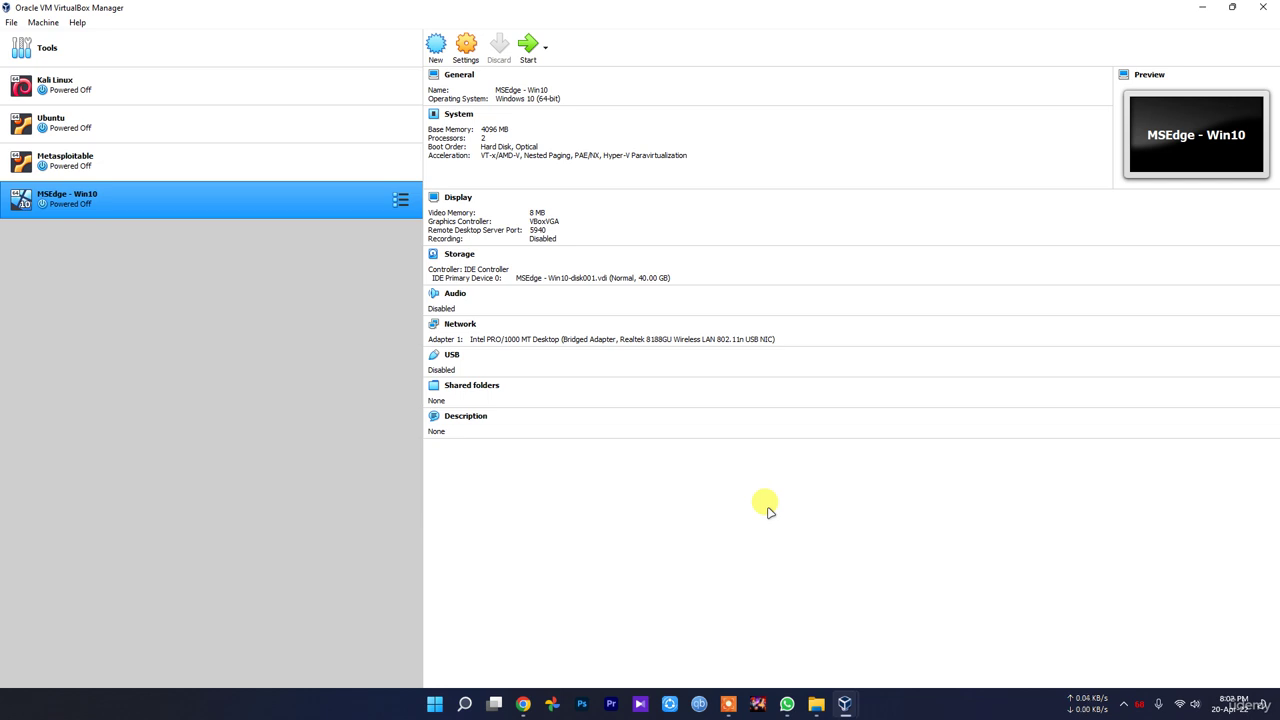
# Start the MSEdge - Win10 virtual machine and dismiss the keyboard capture and mouse integration notices.
pyautogui.click(529, 48)
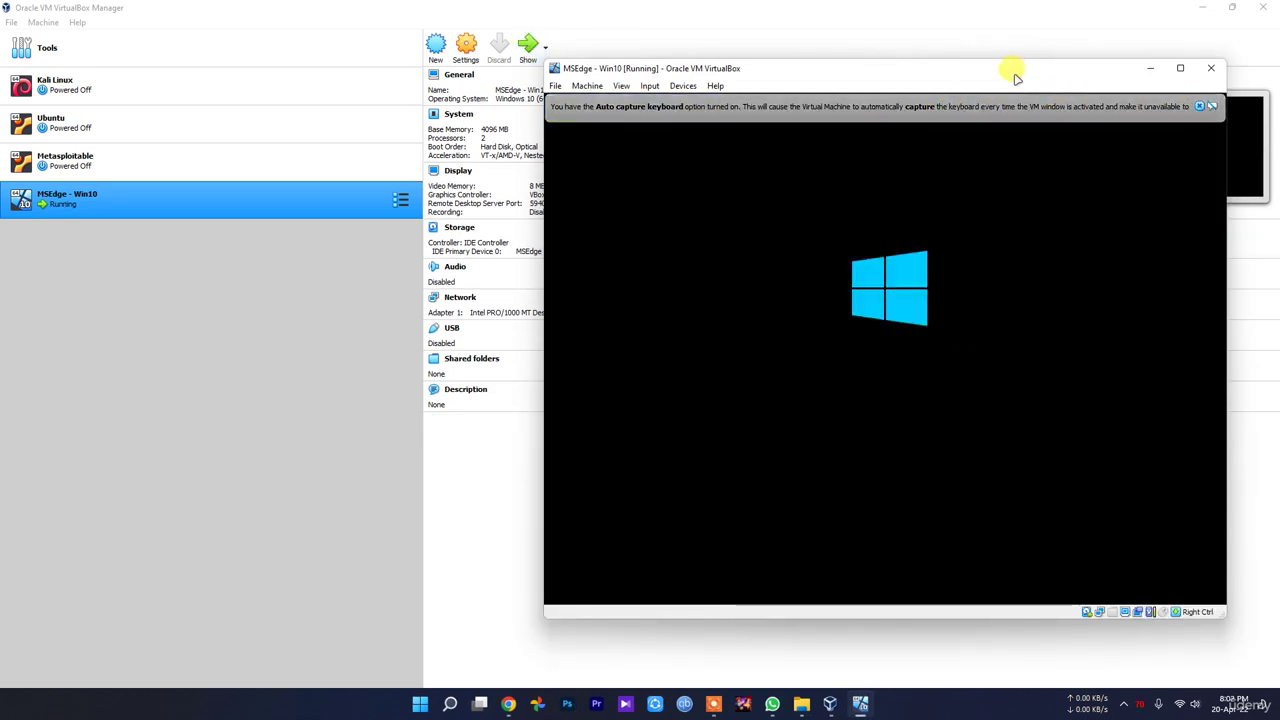
pyautogui.click(1065, 111)
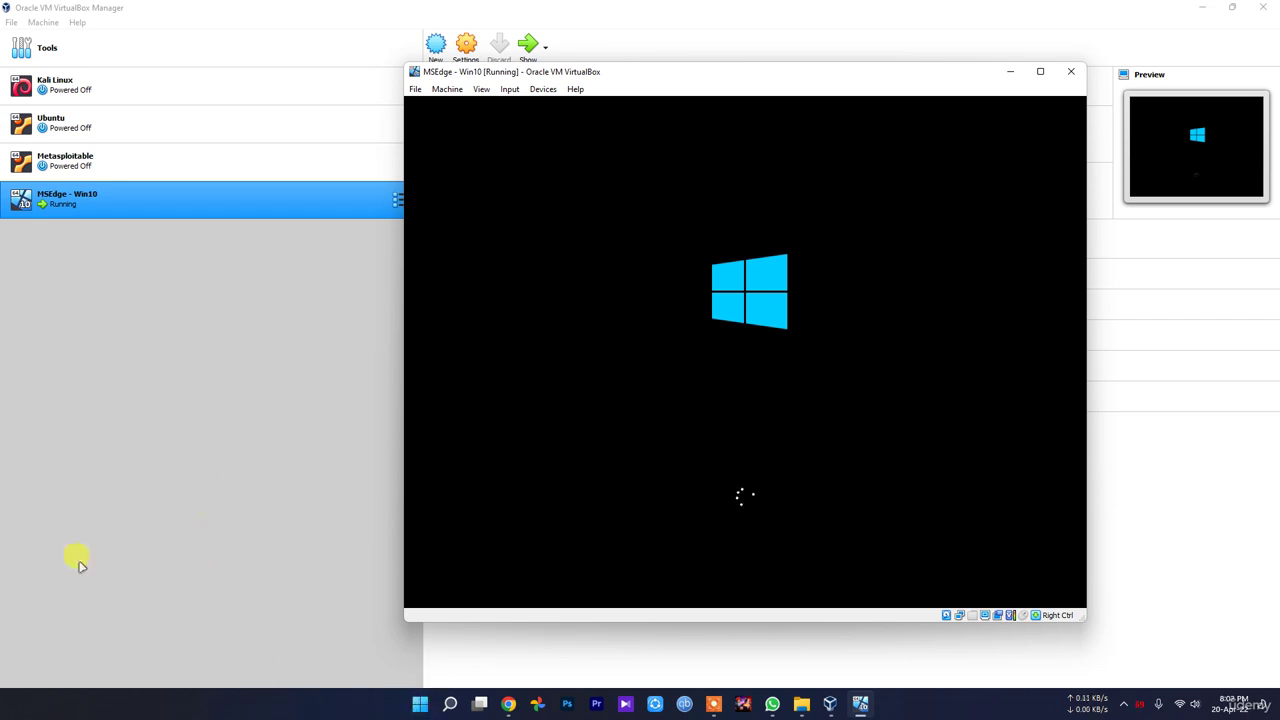
pyautogui.click(717, 312)
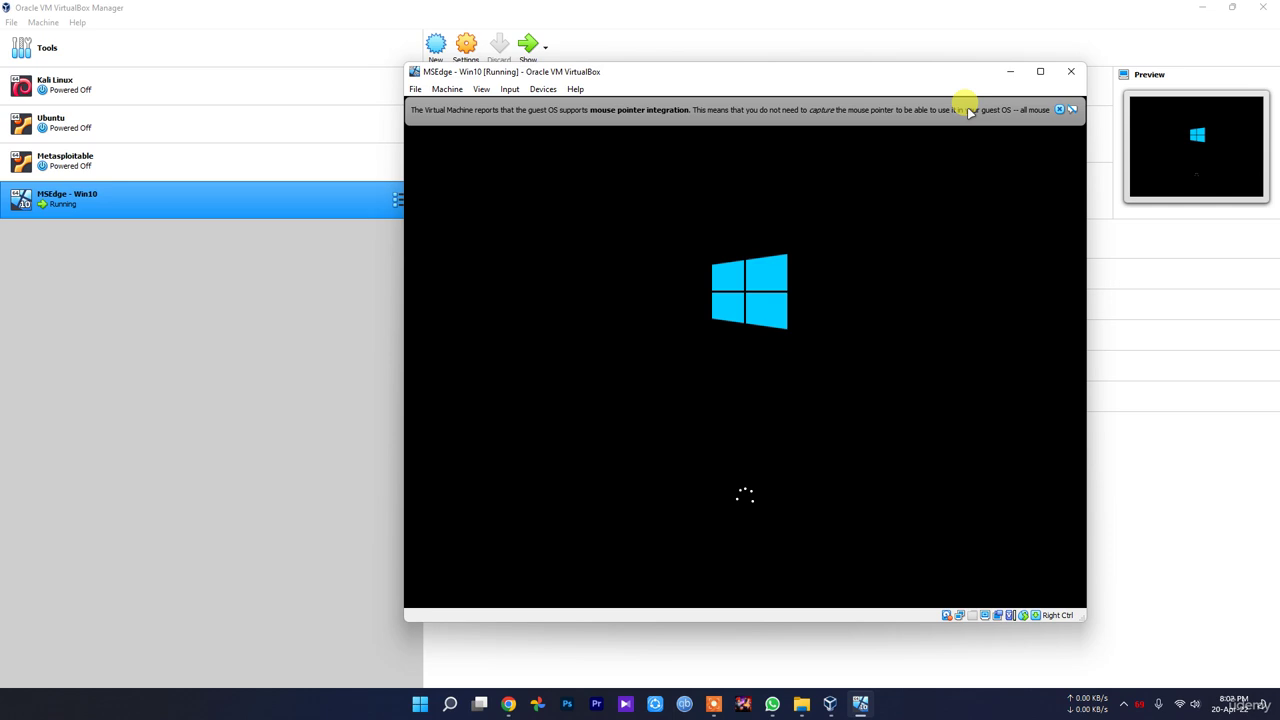
pyautogui.click(1059, 109)
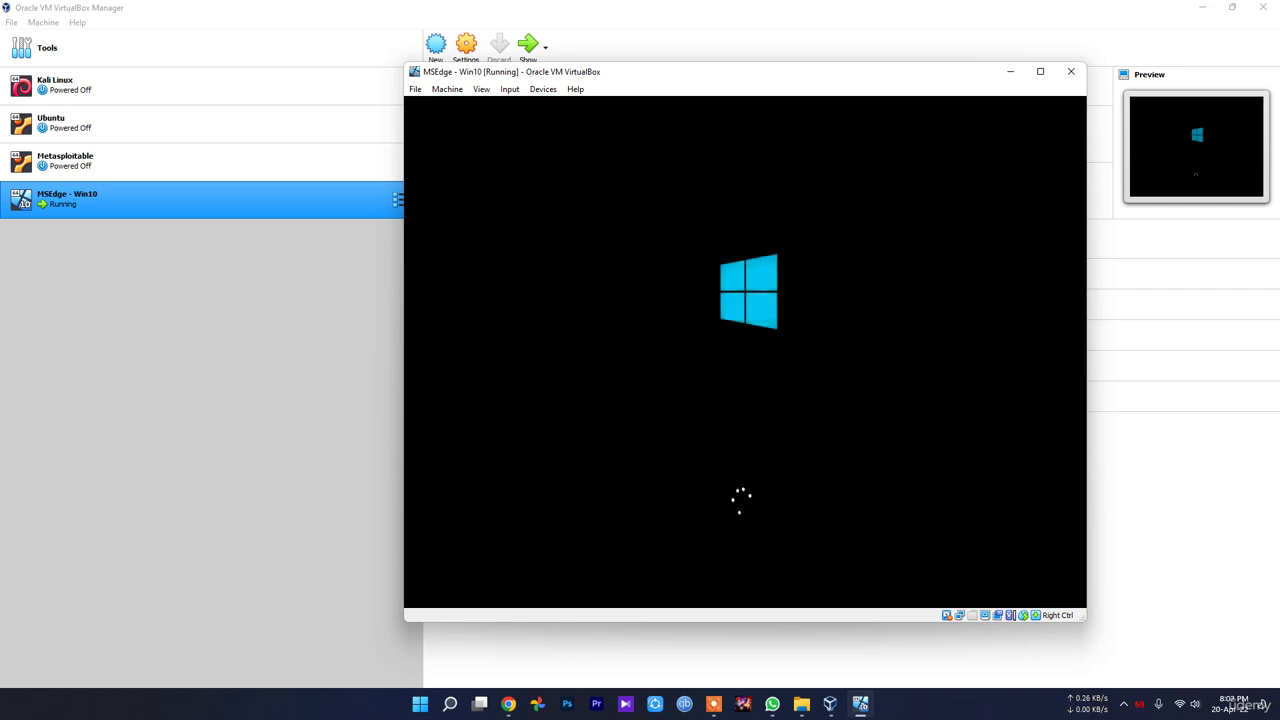
# Switch to File Explorer and examine the file types inside the metasploitable-linux-2.0.0 and MSEdge.Win10.VirtualBox folders.
pyautogui.click(803, 704)
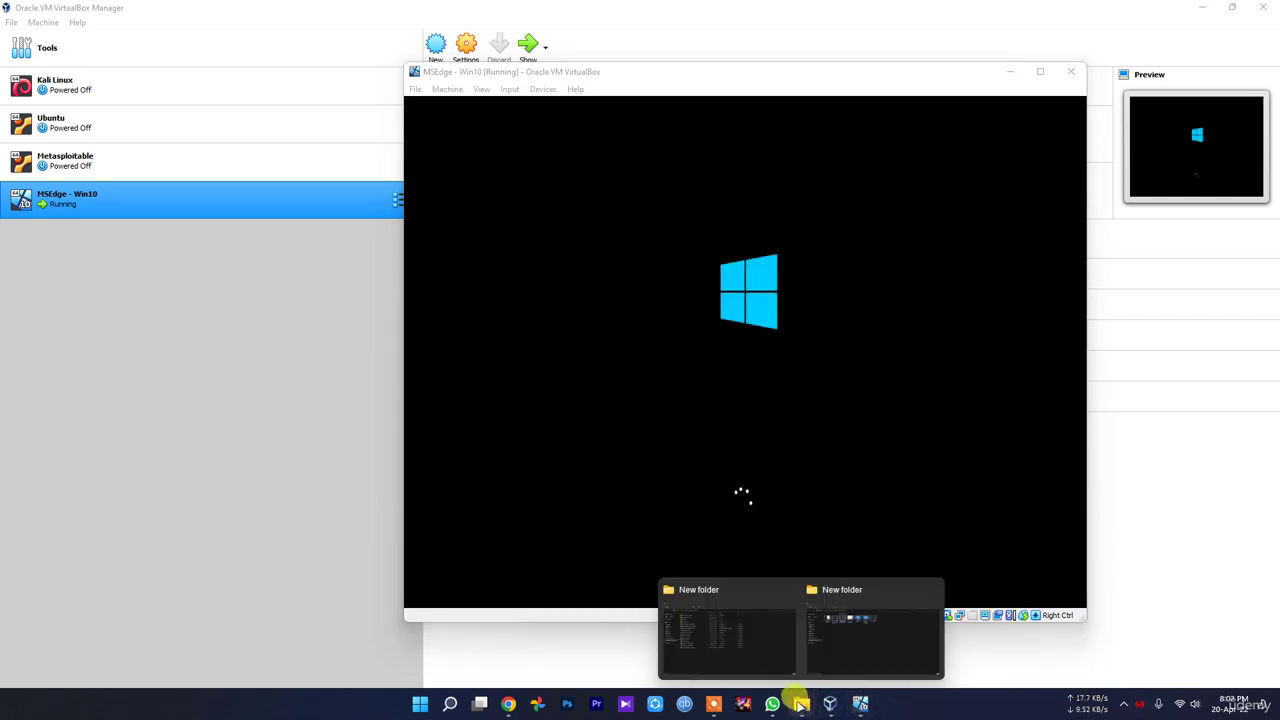
pyautogui.click(723, 646)
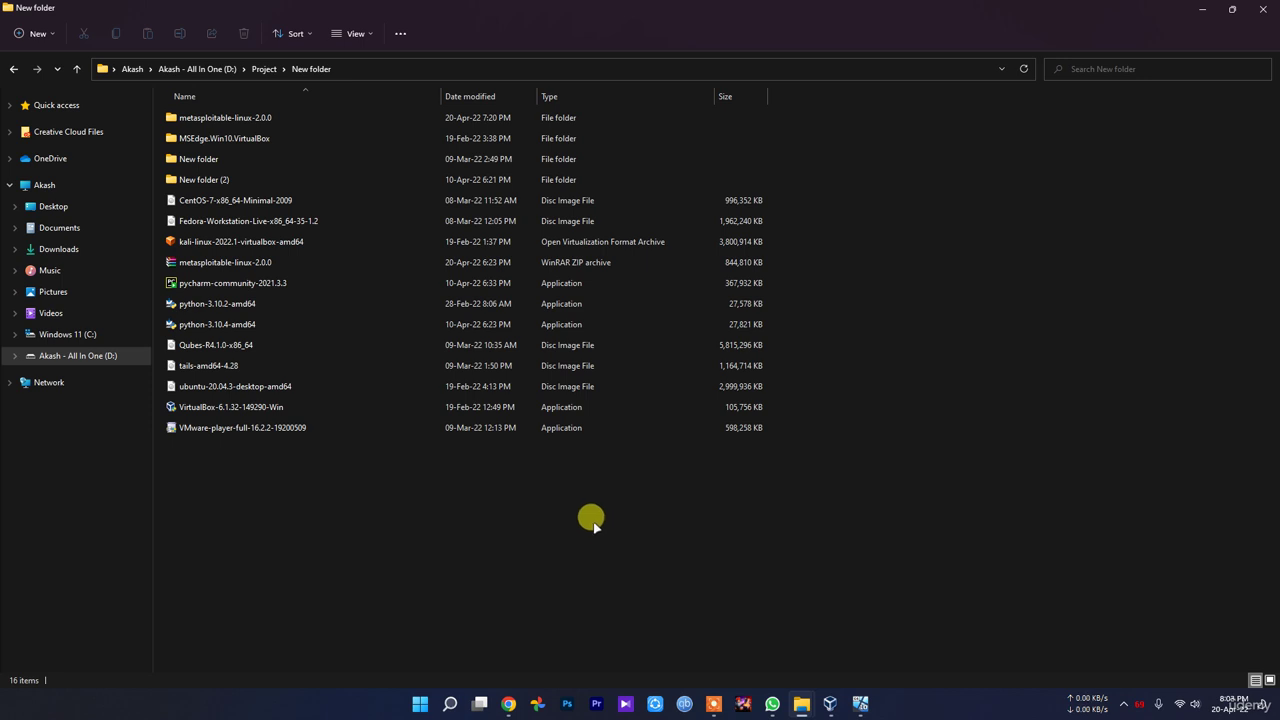
pyautogui.moveTo(268, 202)
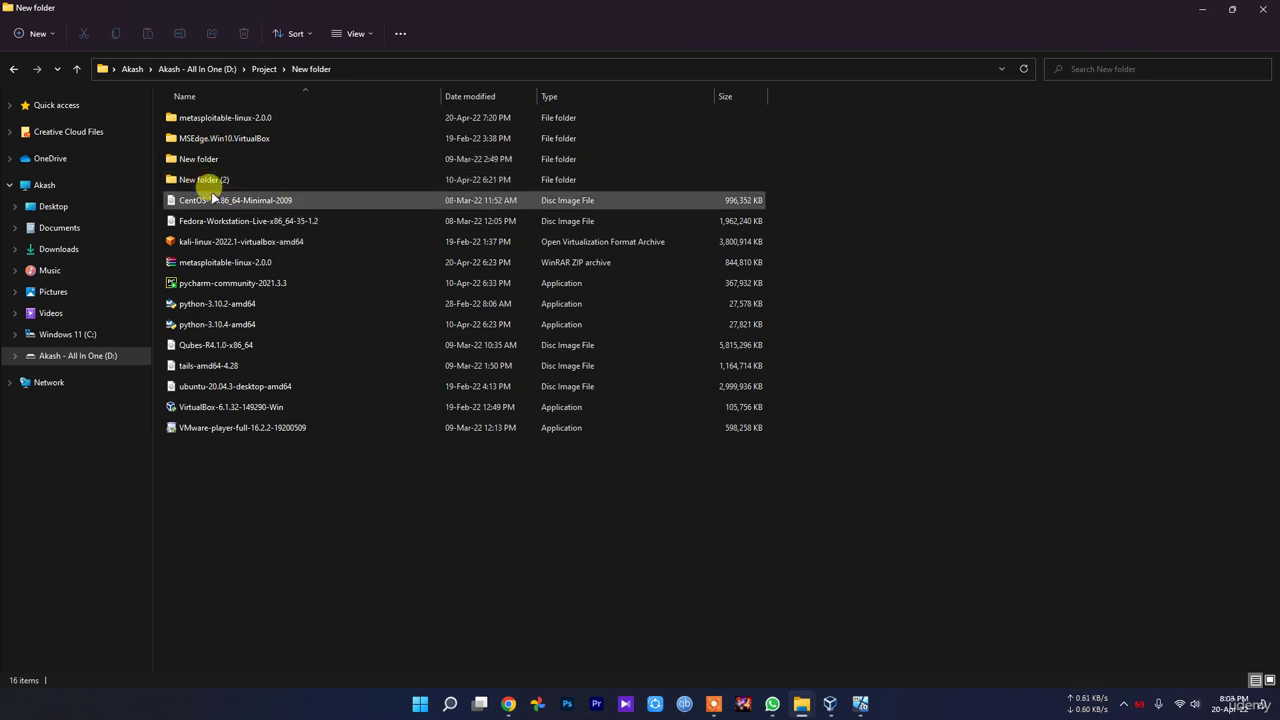
pyautogui.doubleClick(213, 118)
pyautogui.doubleClick(210, 117)
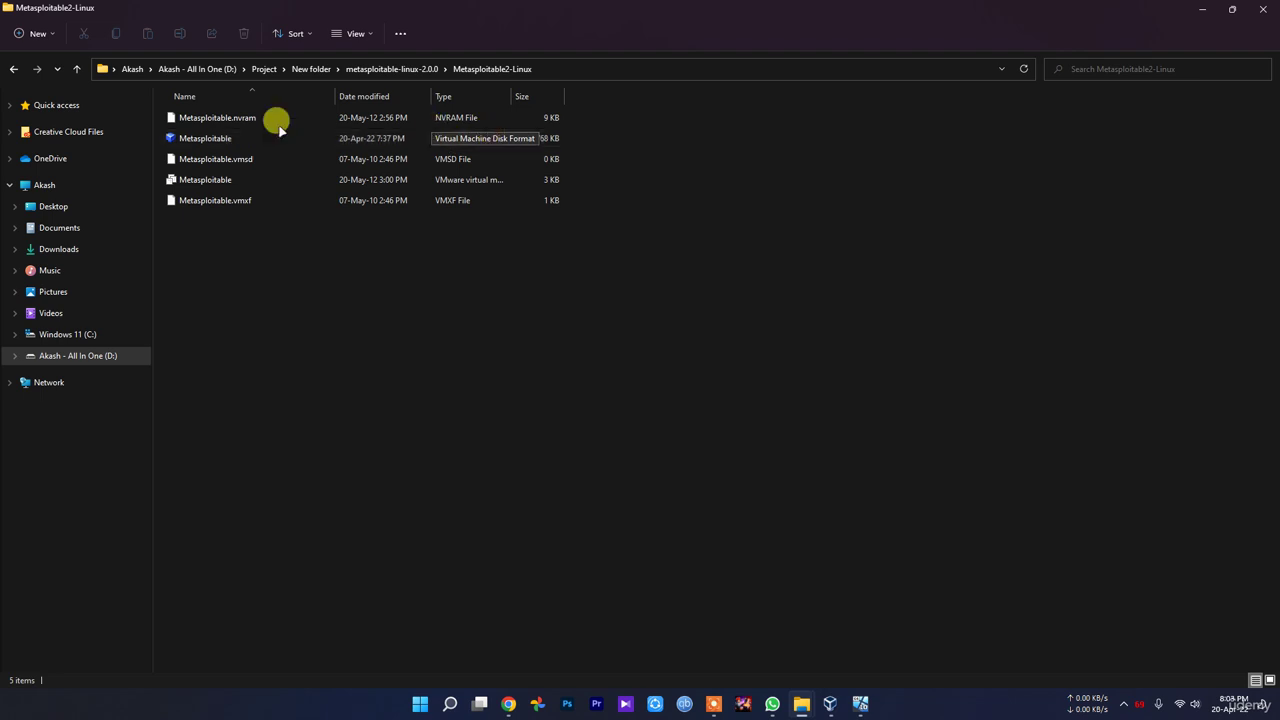
pyautogui.hotkey('alt', 'Left')
pyautogui.hotkey('alt', 'Left')
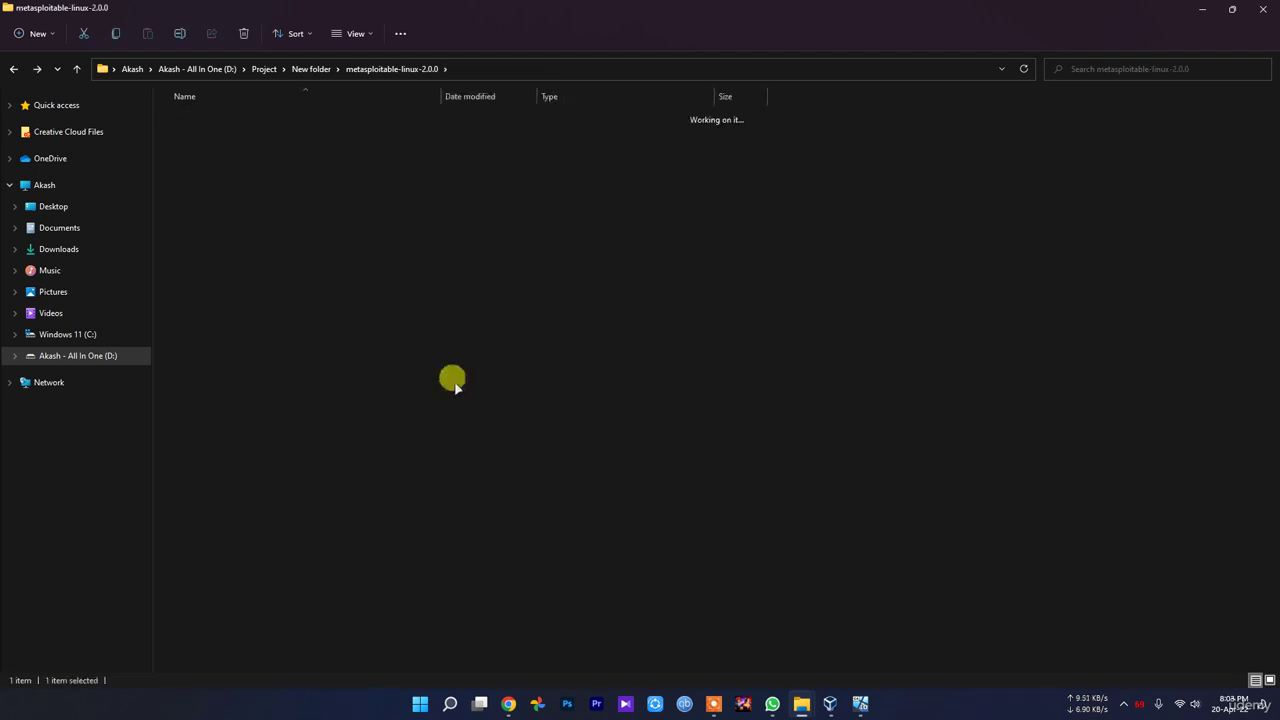
pyautogui.doubleClick(245, 136)
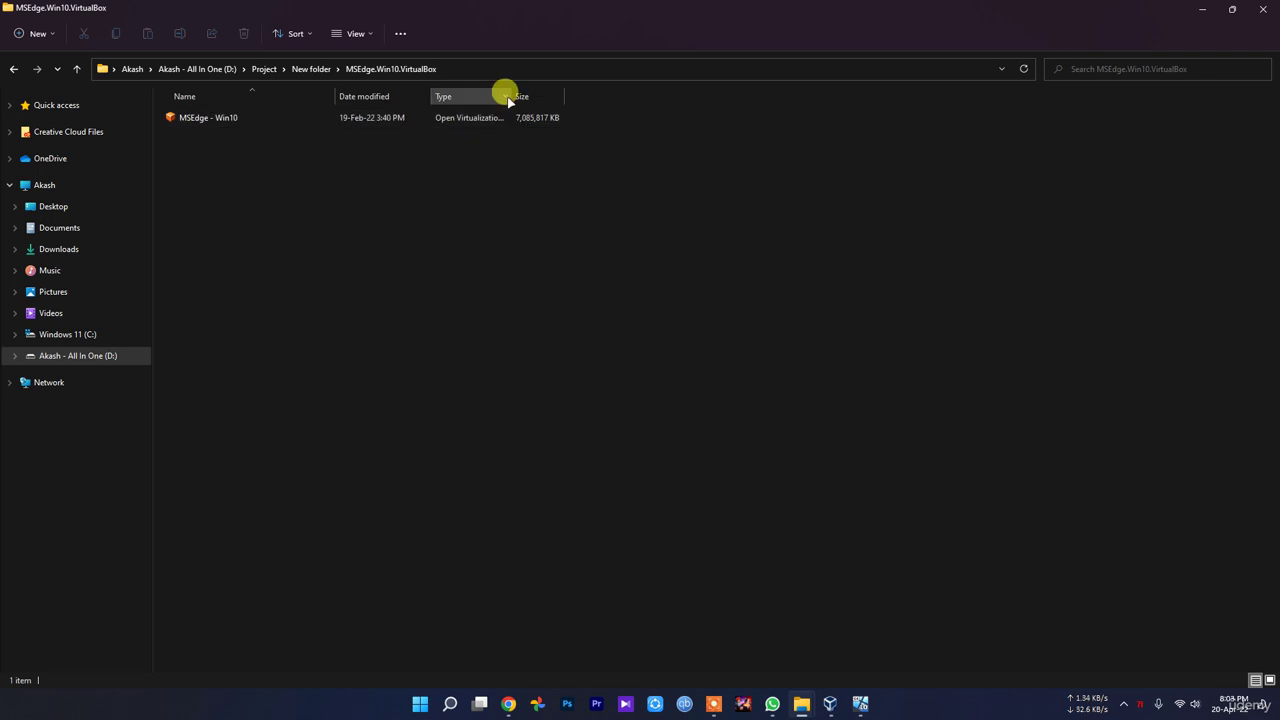
pyautogui.moveTo(504, 95); pyautogui.dragTo(628, 113)
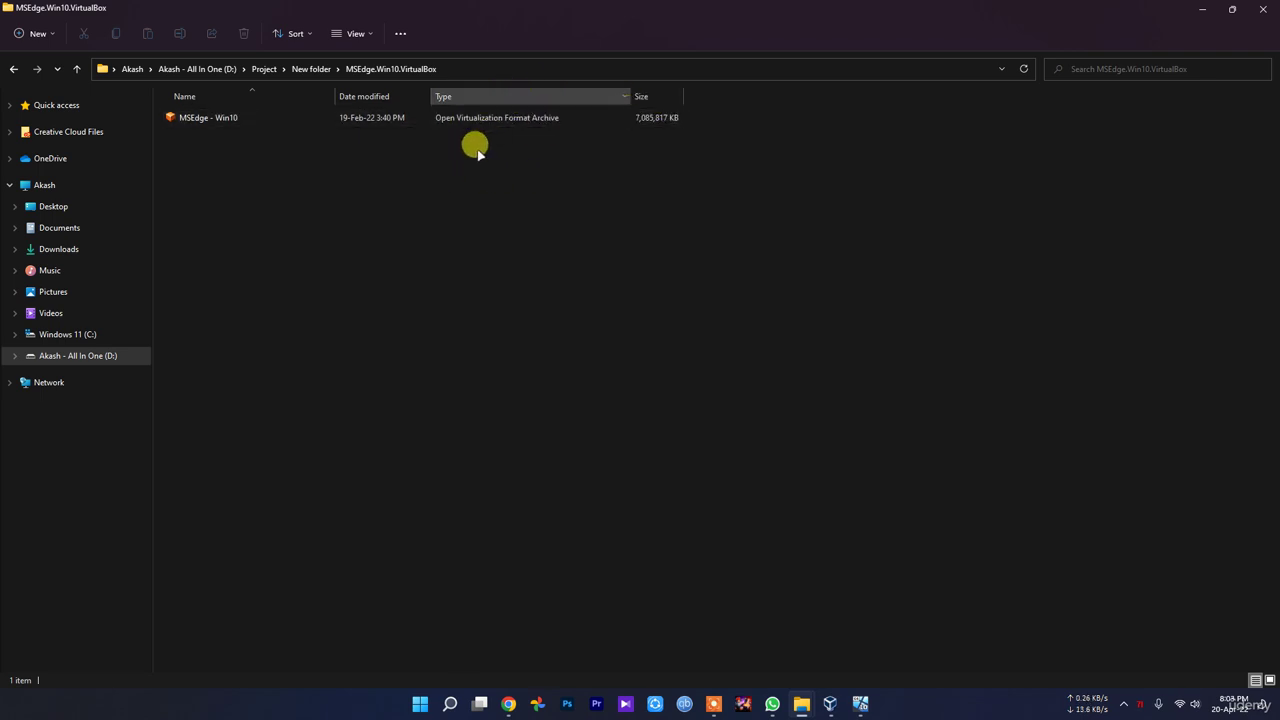
pyautogui.hotkey('alt', 'Left')
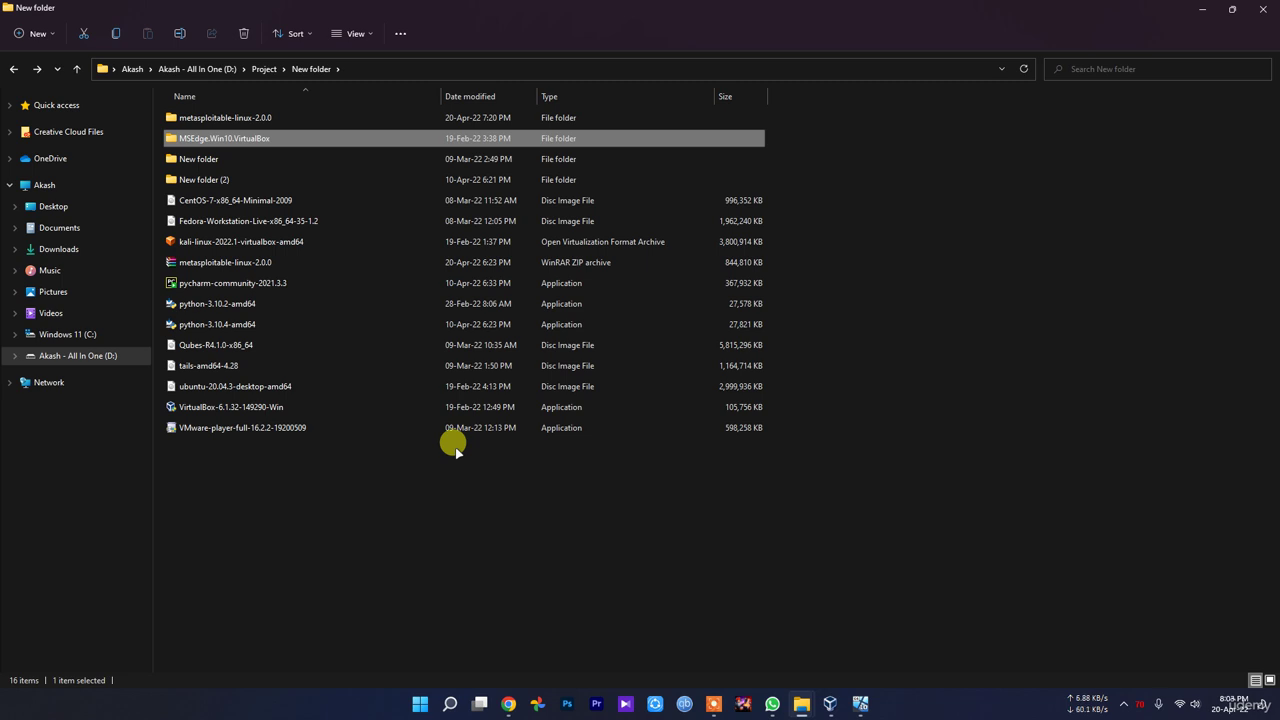
# Compare the Metasploitable2-Linux disk files once more with the MSEdge - Win10 appliance in its own folder.
pyautogui.click(446, 500)
pyautogui.click(245, 118)
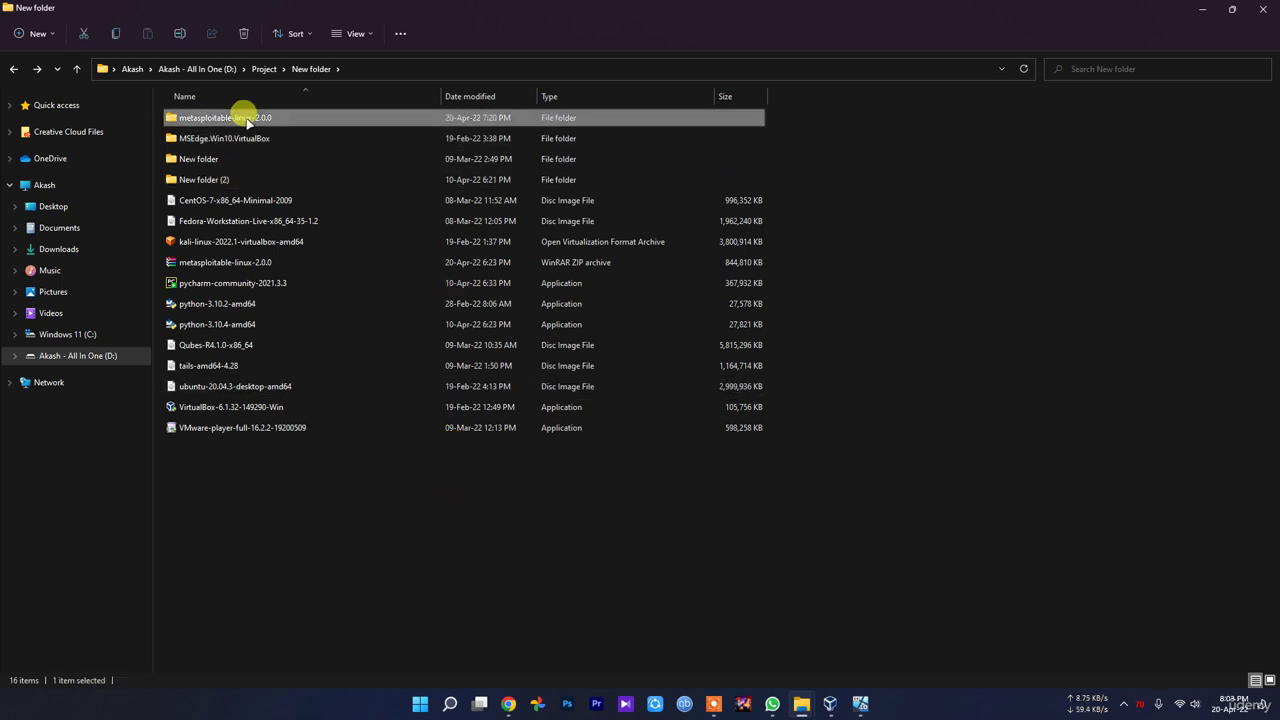
pyautogui.doubleClick(245, 118)
pyautogui.doubleClick(203, 117)
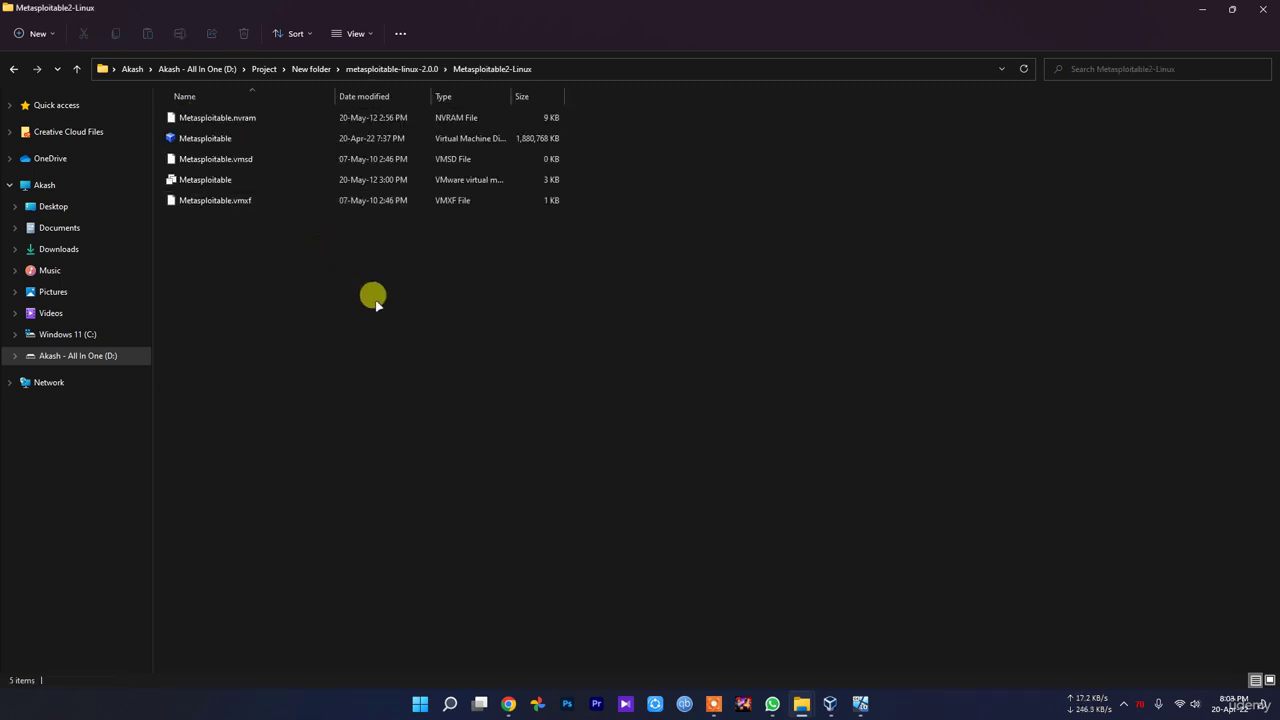
pyautogui.hotkey('alt', 'Left')
pyautogui.hotkey('alt', 'Left')
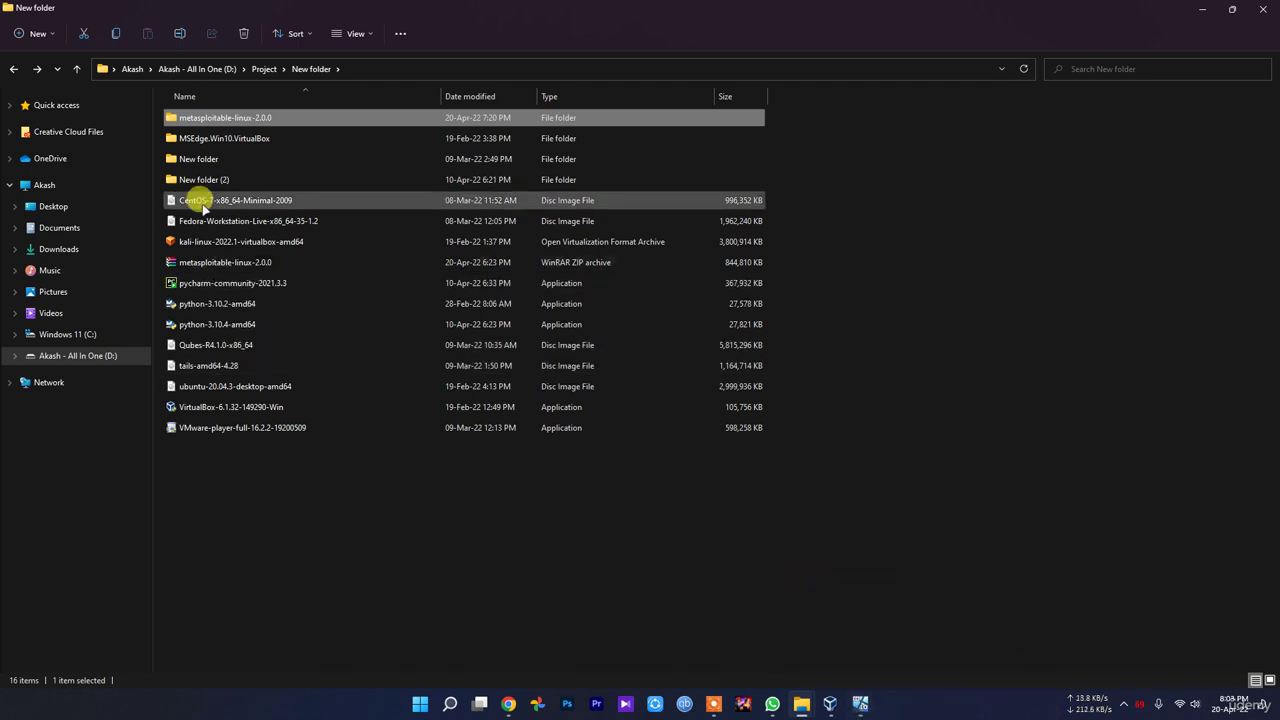
pyautogui.doubleClick(228, 140)
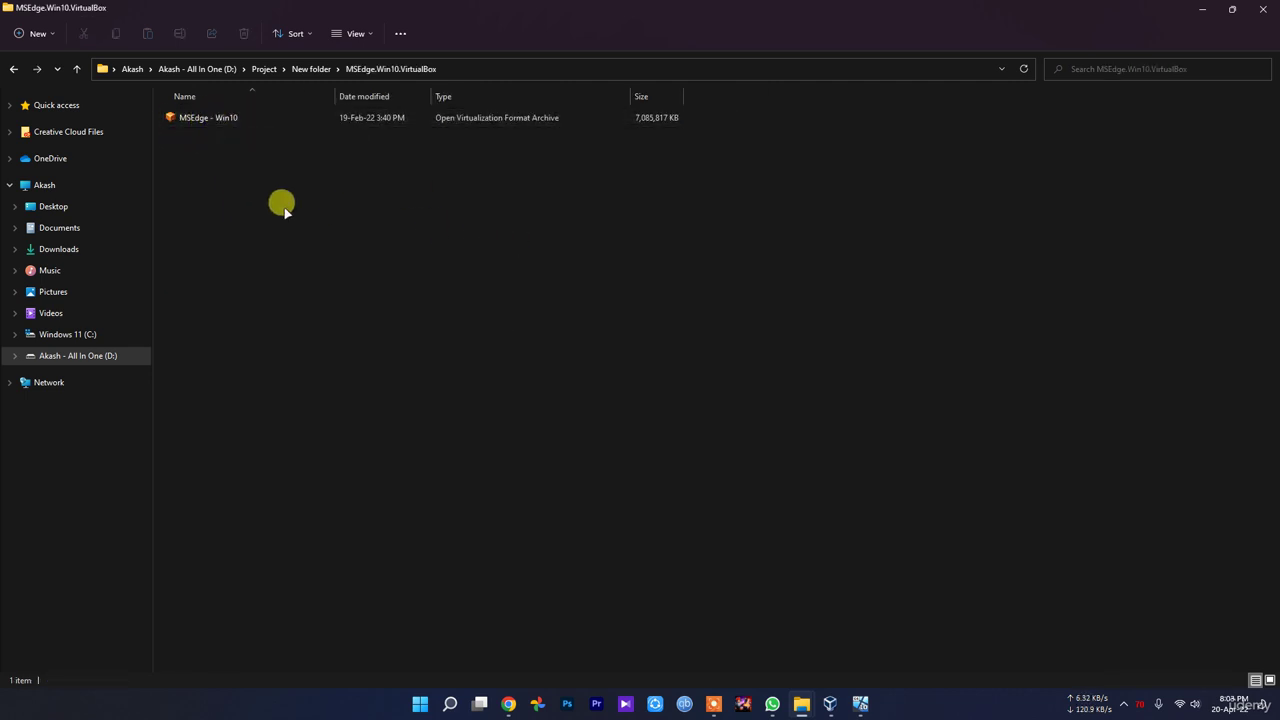
pyautogui.hotkey('alt', 'Left')
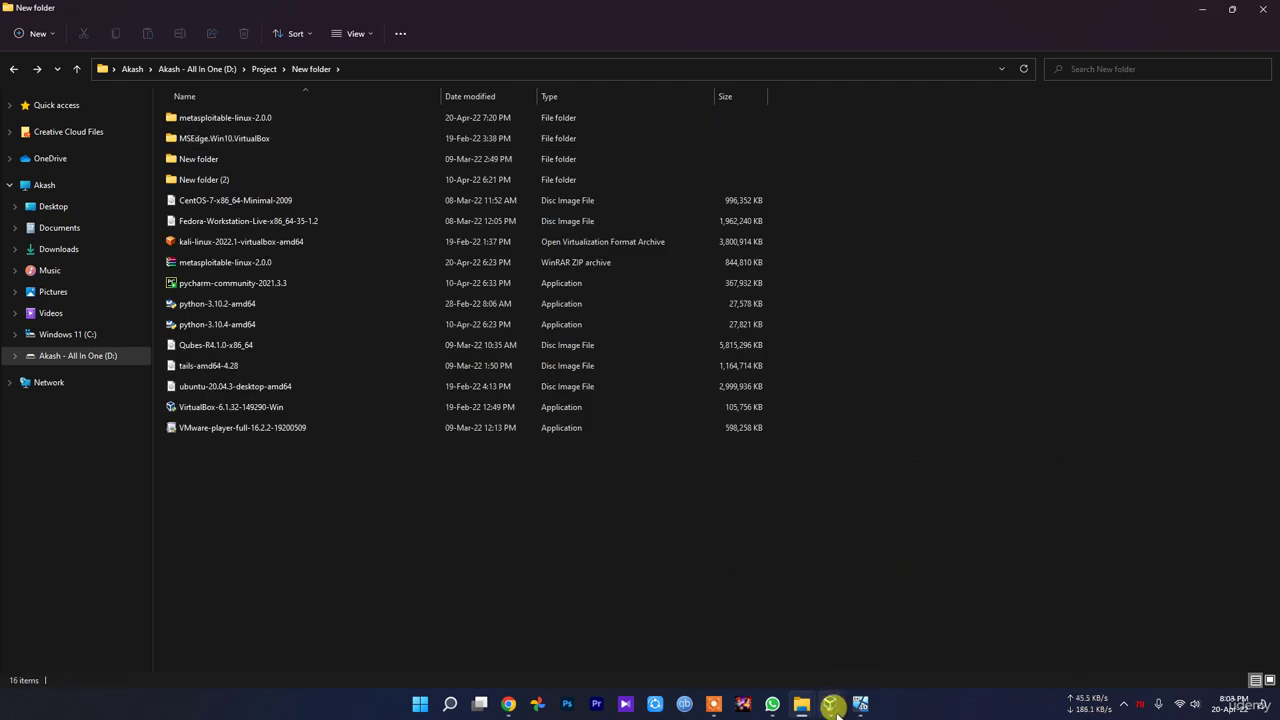
# Return to the running MSEdge - Win10 machine and try to sign in to IEUser with the account password.
pyautogui.moveTo(830, 705)
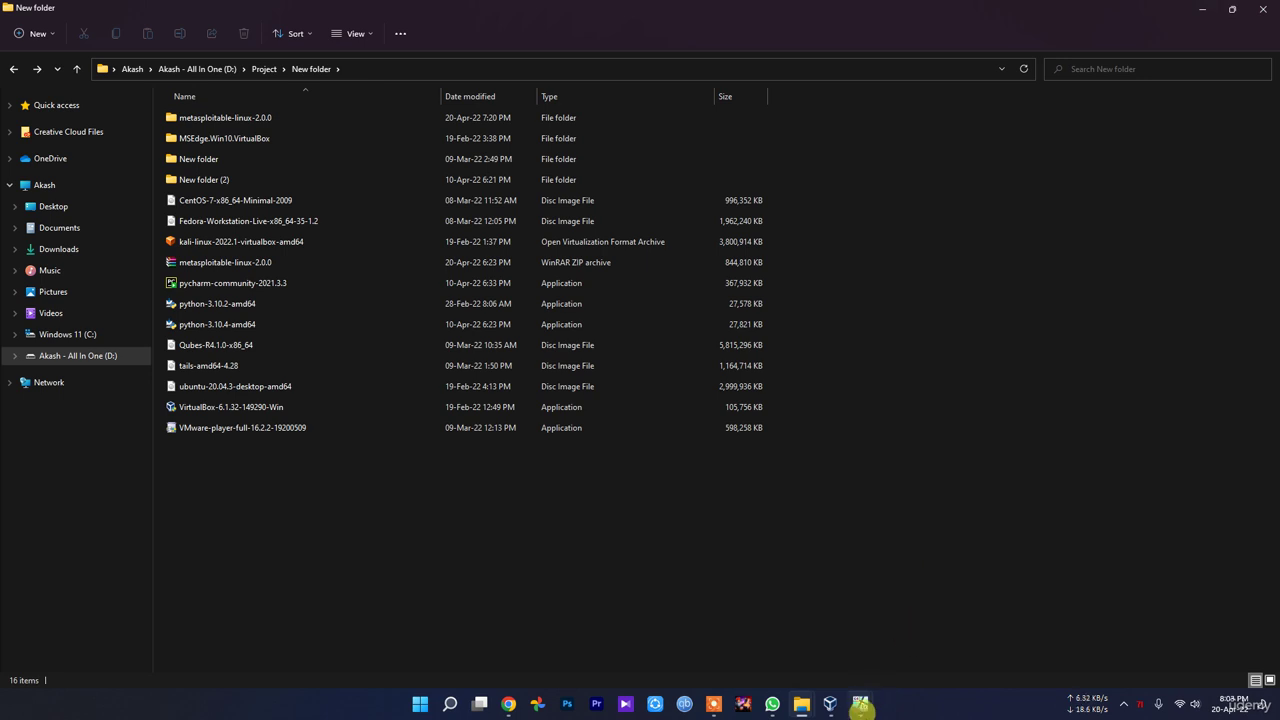
pyautogui.click(860, 706)
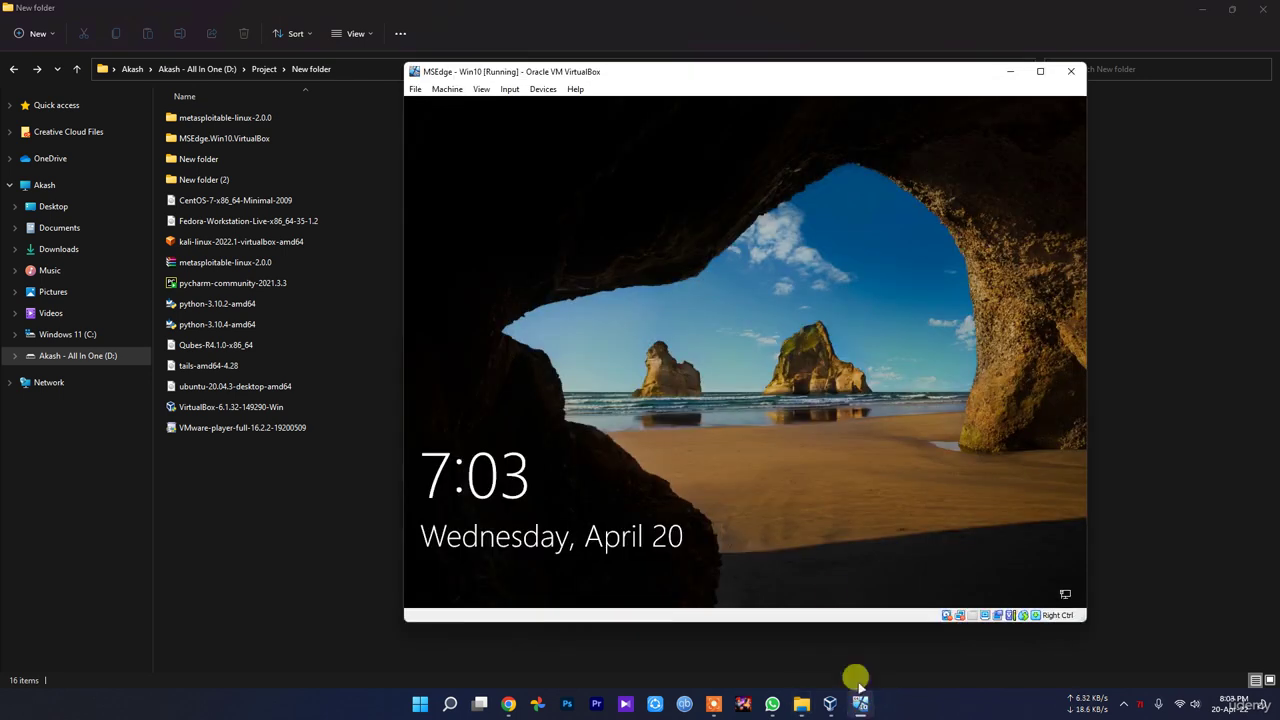
pyautogui.click(669, 301)
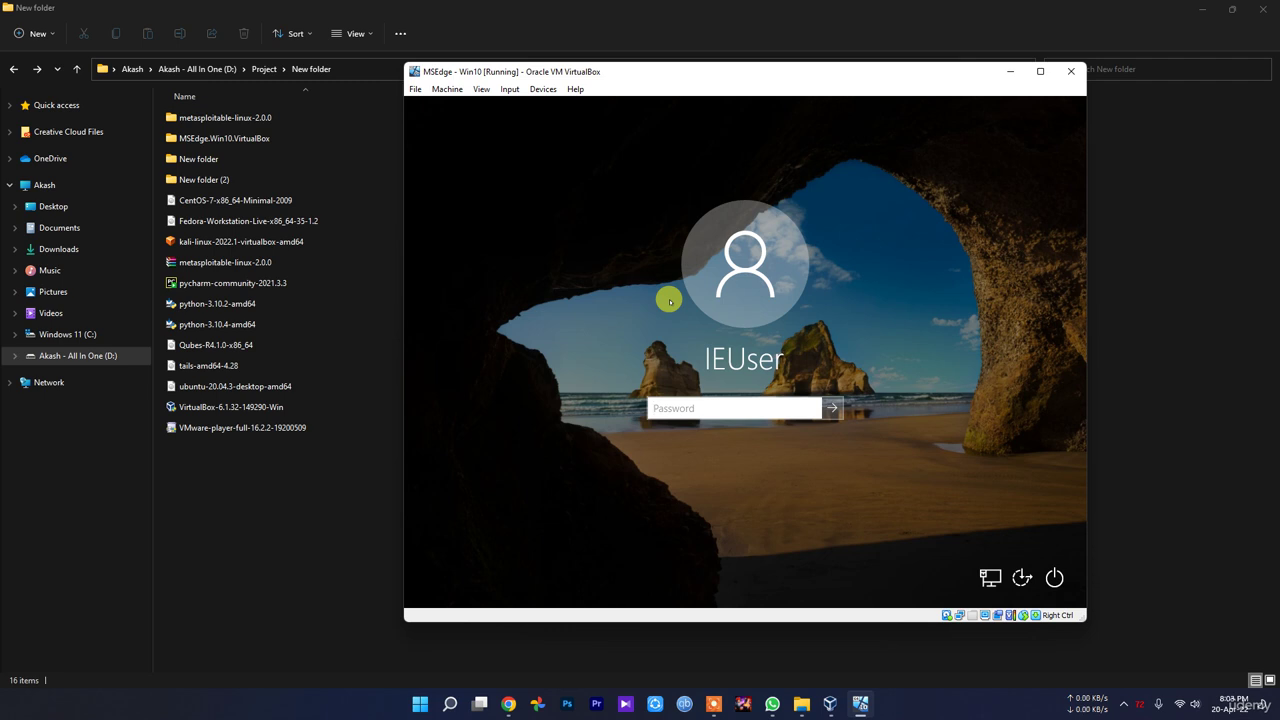
pyautogui.write('P')
pyautogui.press('Return')
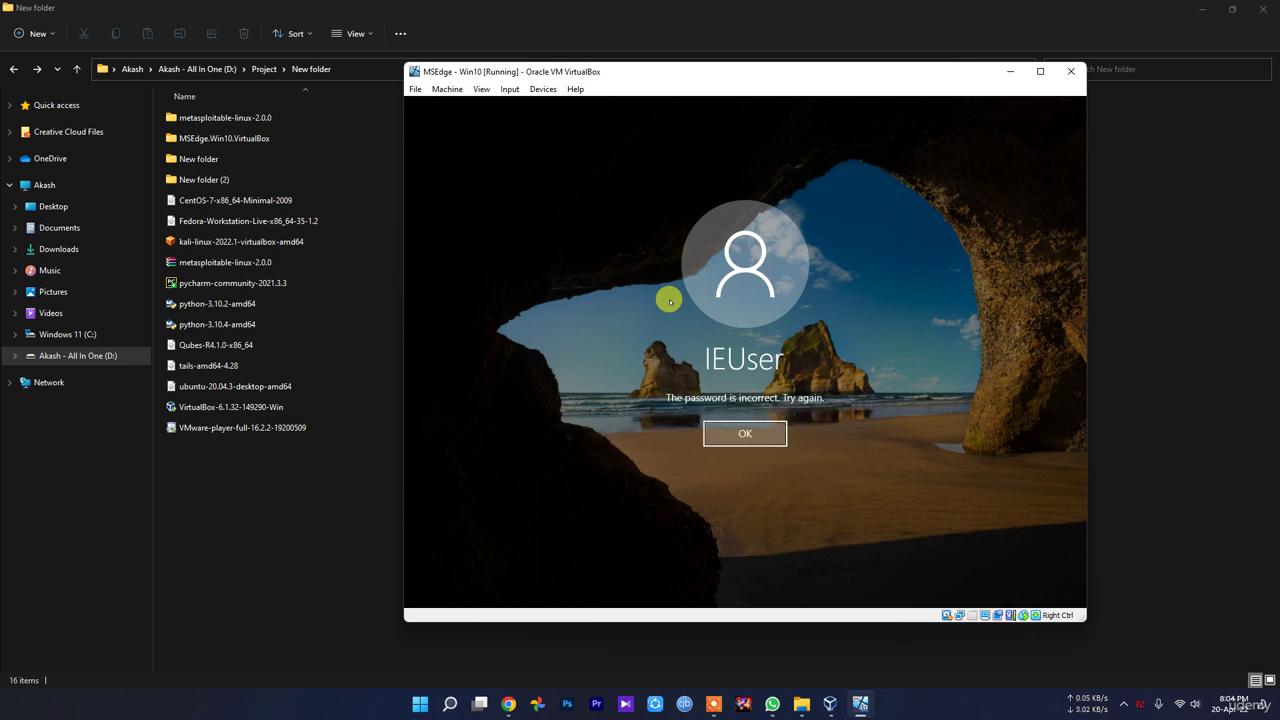
# Search Google in Chrome for "defualt windows 10 virtual machine password" and return to the MSEdge - Win10 machine.
pyautogui.click(508, 704)
pyautogui.click(180, 11)
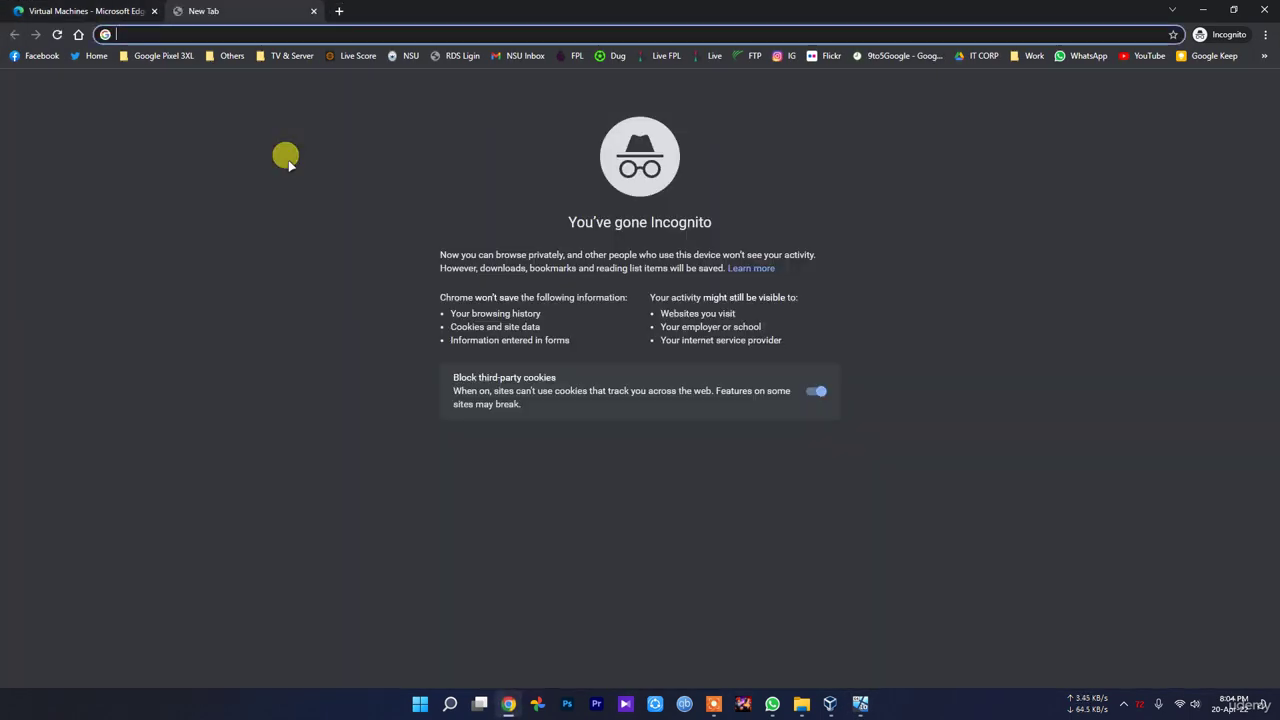
pyautogui.write('de')
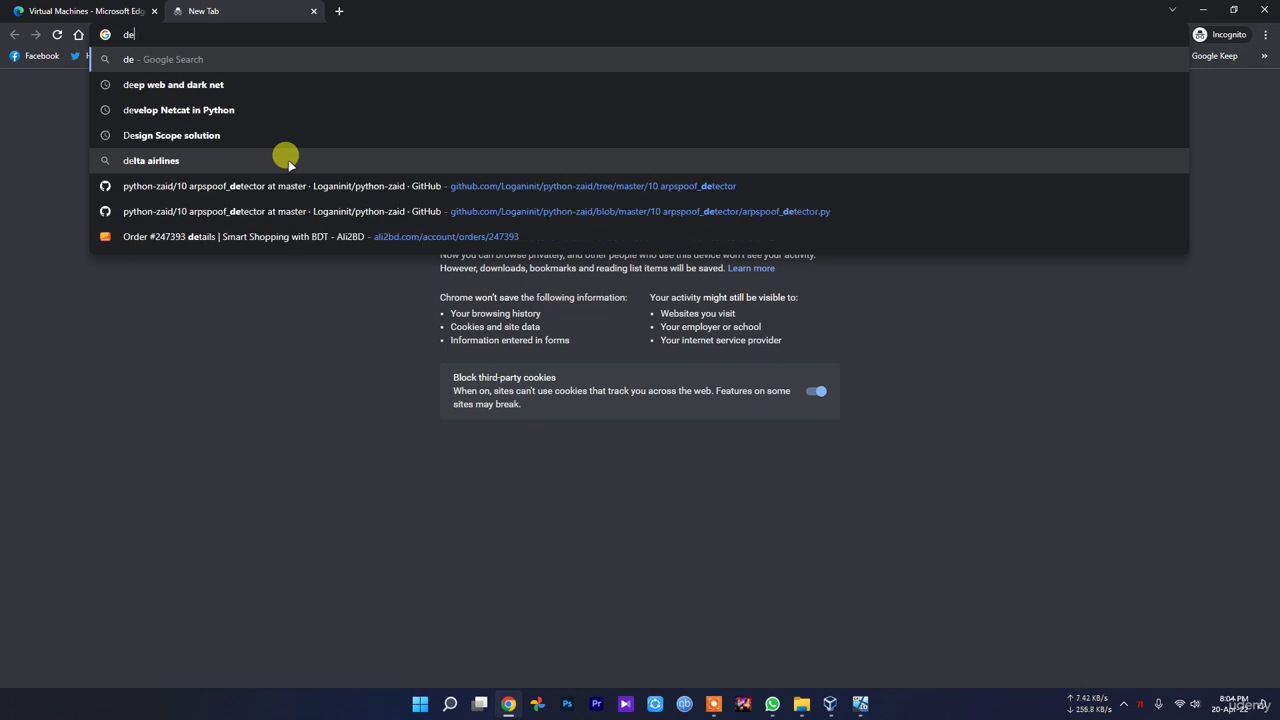
pyautogui.write('fualt')
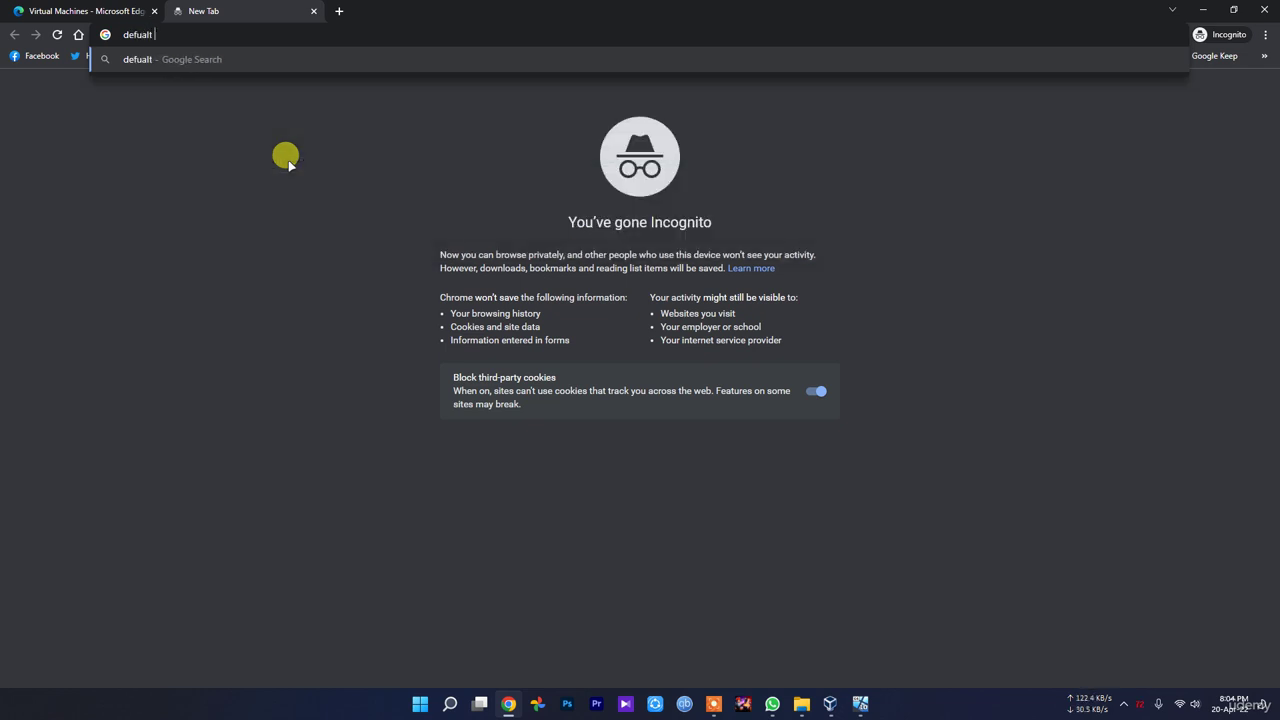
pyautogui.press('BackSpace')
pyautogui.press('BackSpace')
pyautogui.press('BackSpace')
pyautogui.press('BackSpace')
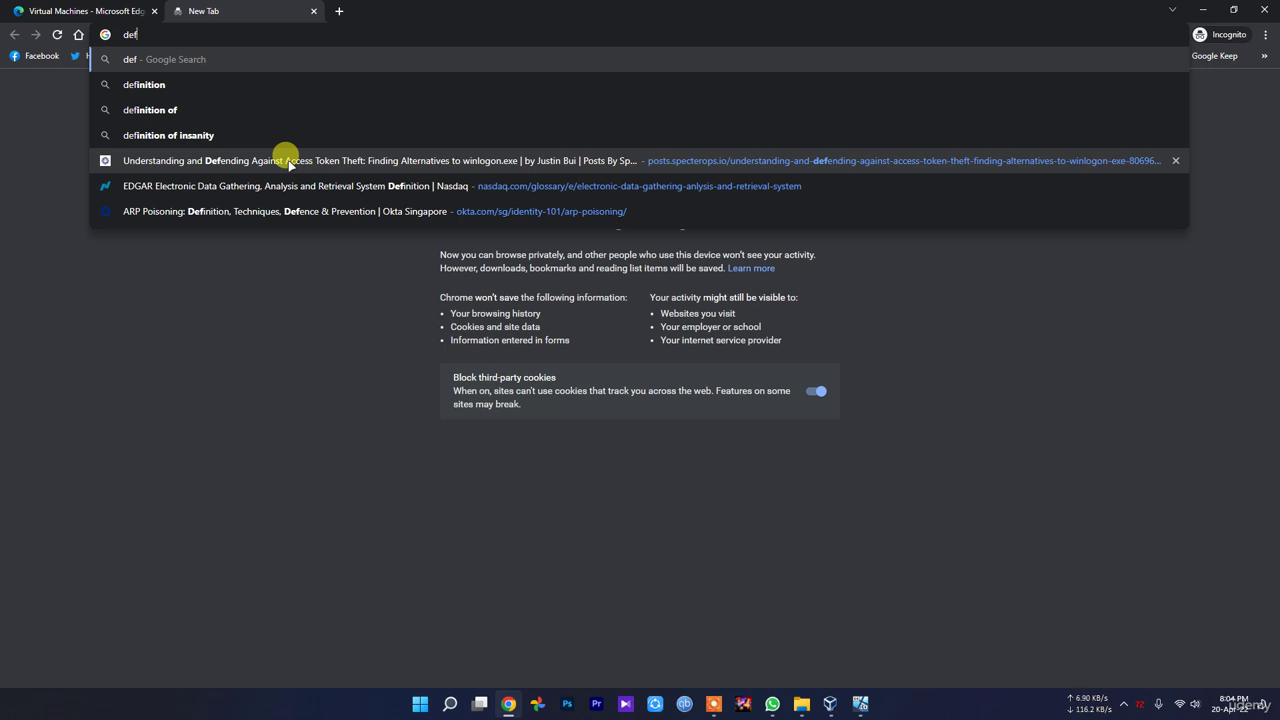
pyautogui.write('ualt windows')
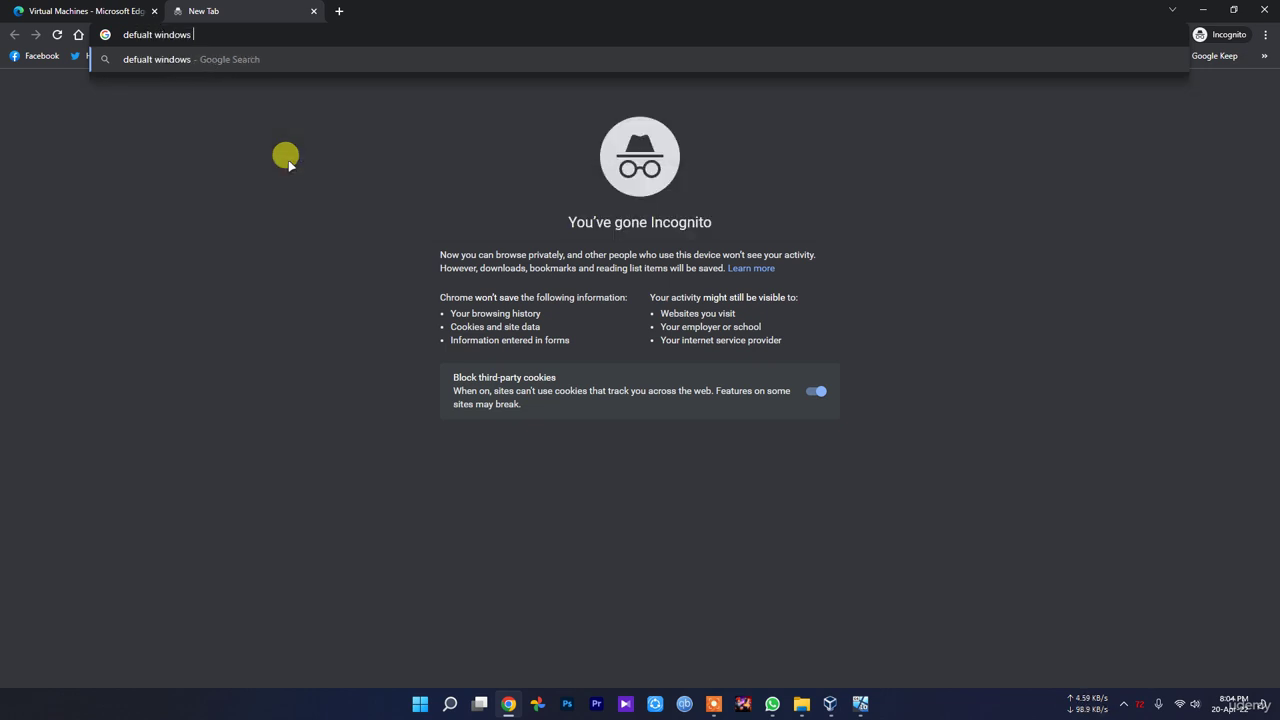
pyautogui.write(' 10 virtual m')
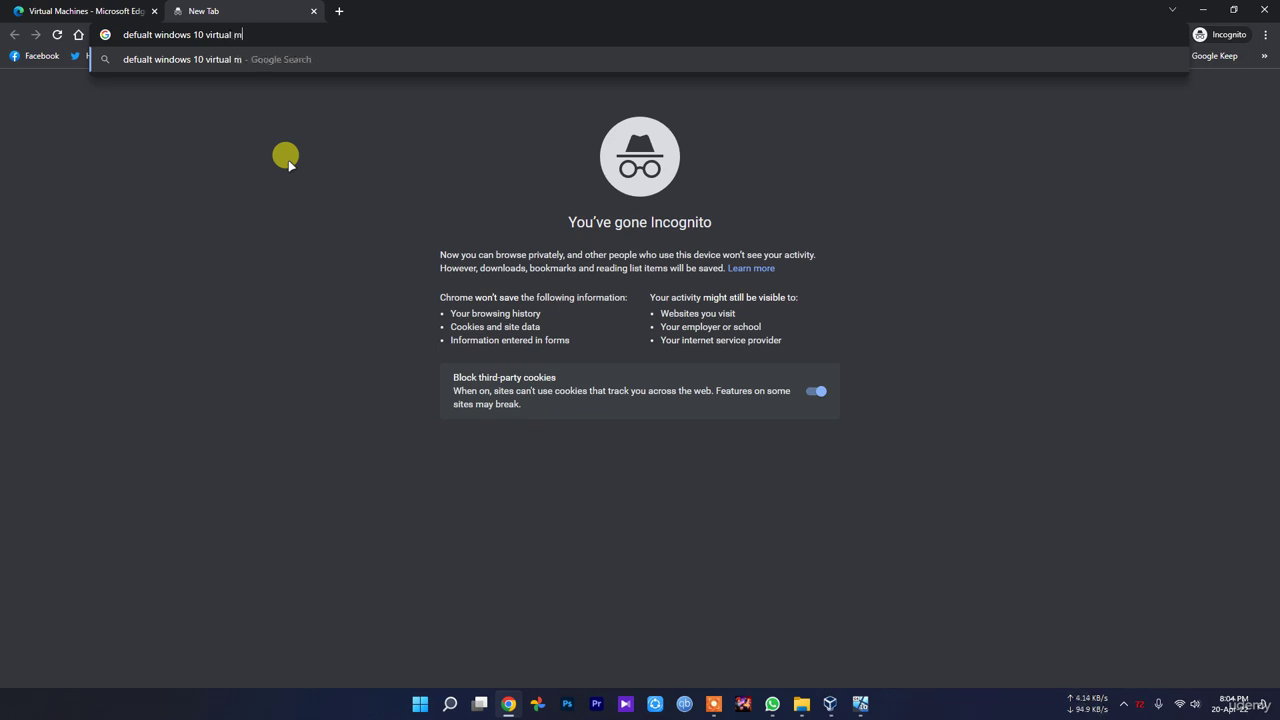
pyautogui.write('achine passw')
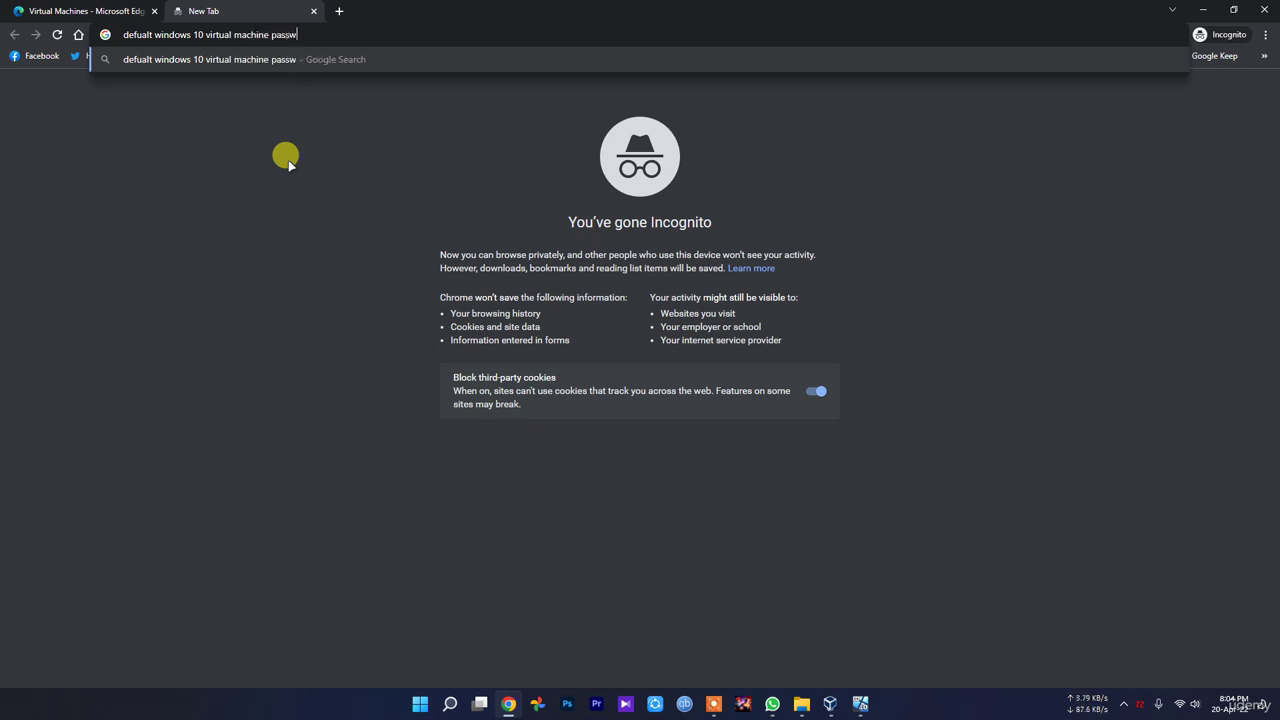
pyautogui.write('ord')
pyautogui.press('Return')
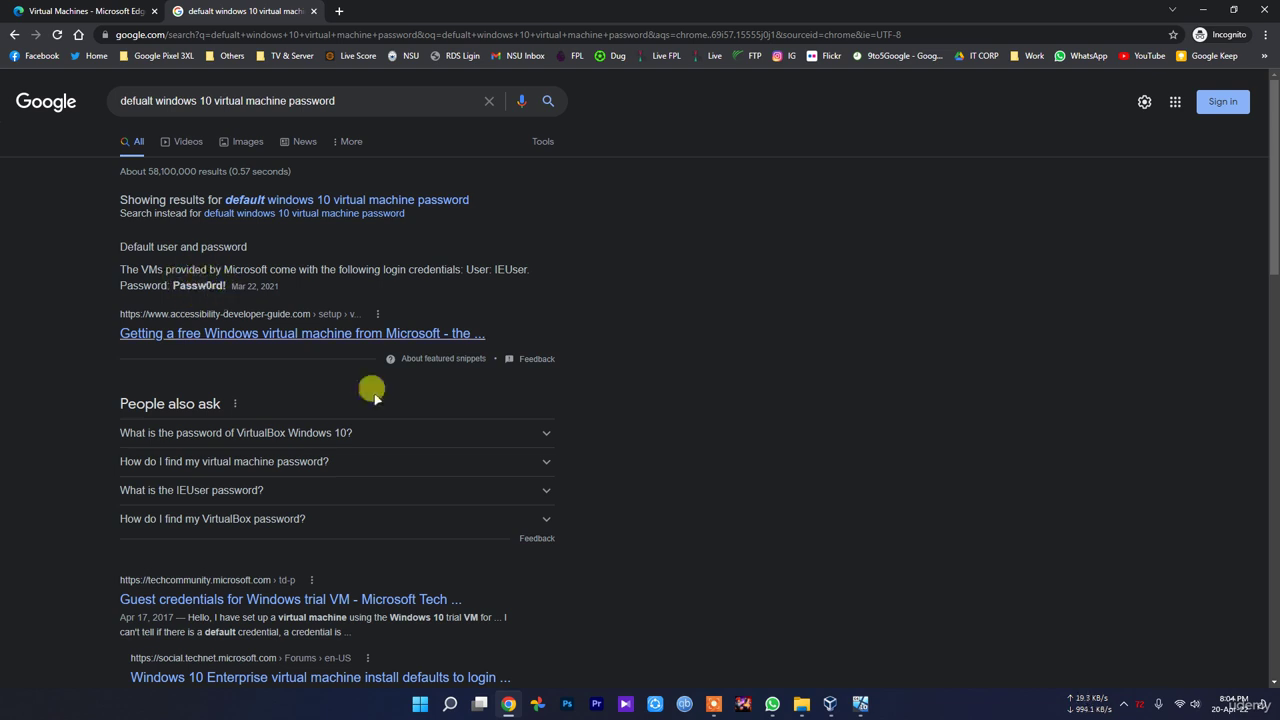
pyautogui.click(858, 700)
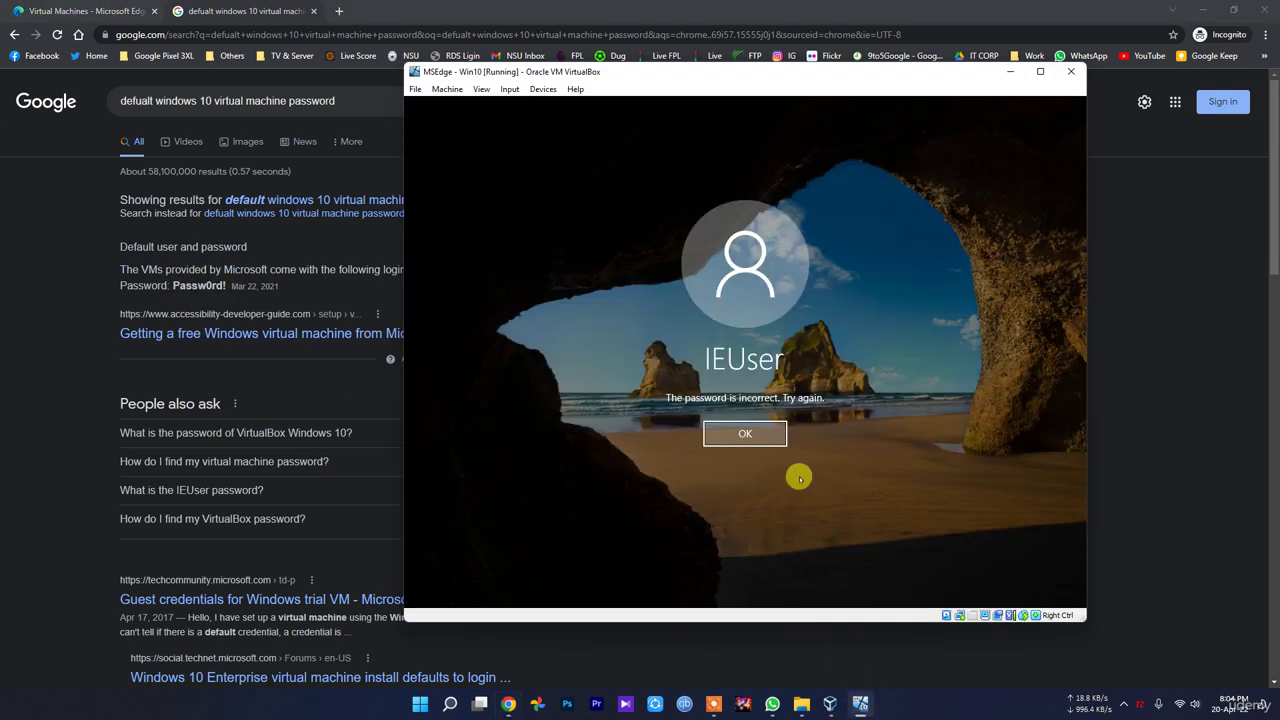
# Dismiss the sign-in message and sign in to the IEUser account with the account password.
pyautogui.click(757, 433)
pyautogui.write('P')
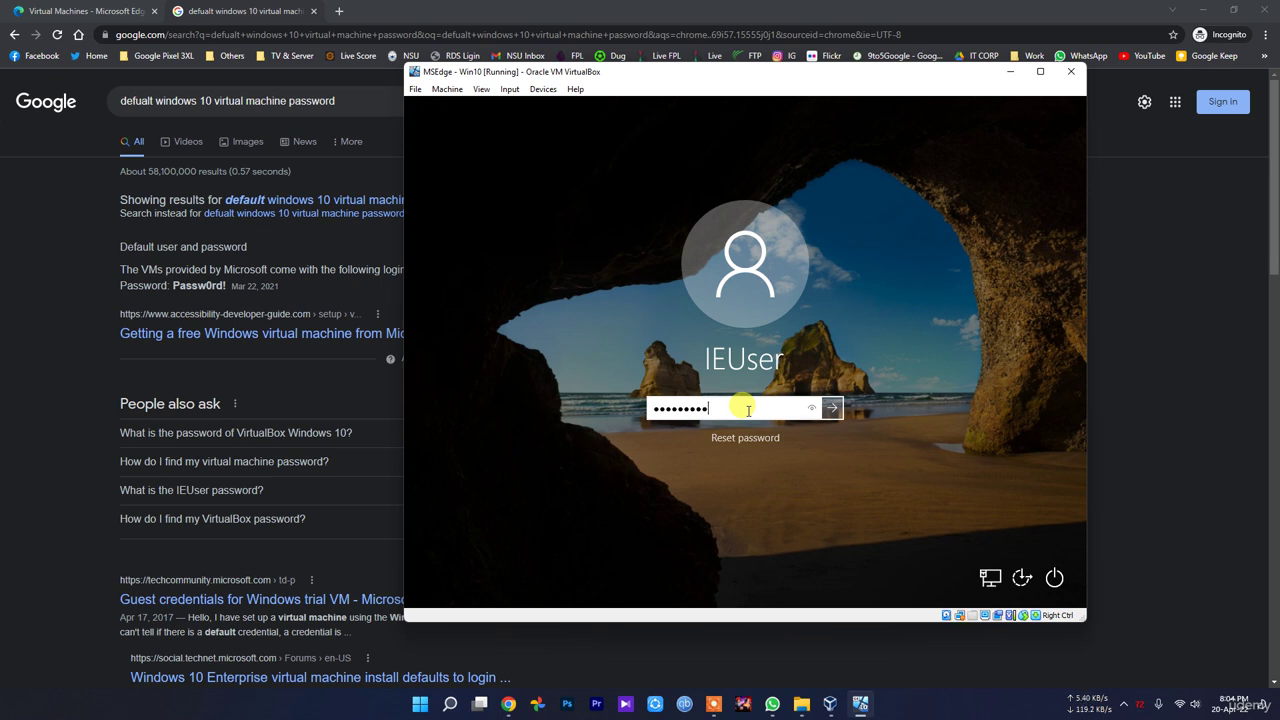
pyautogui.press('Return')
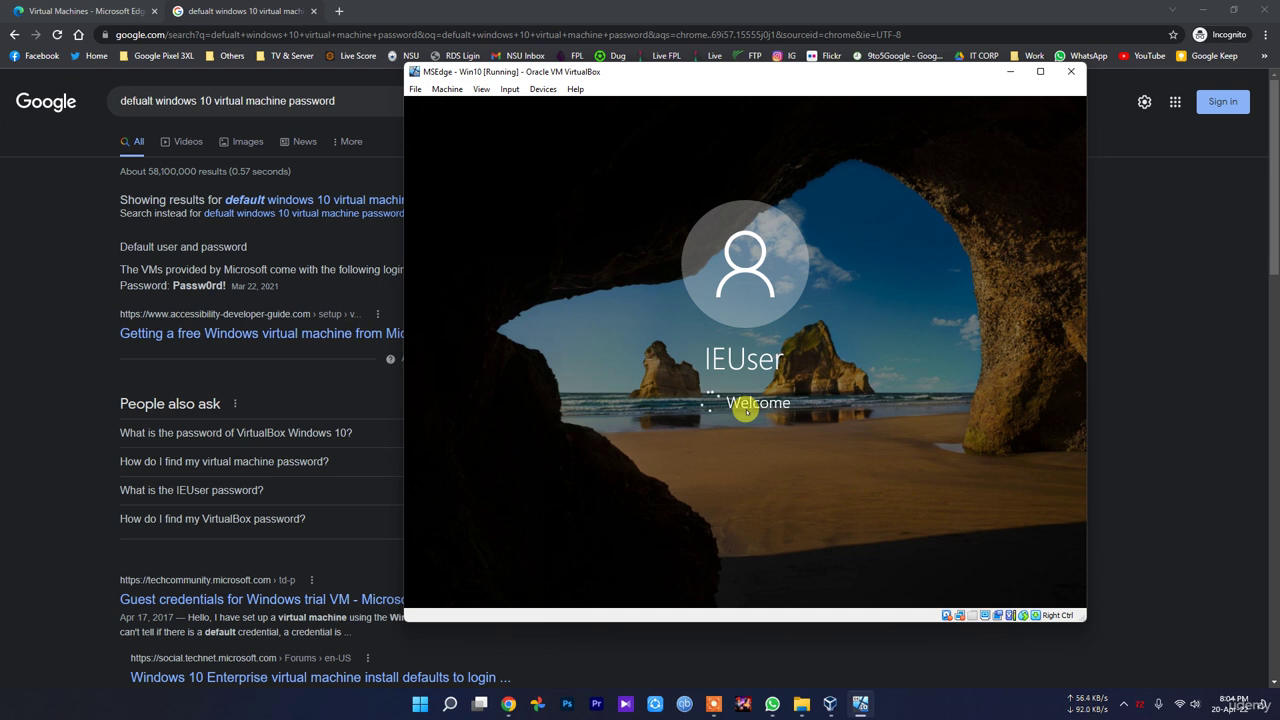
# Highlight the default password in Chrome's search result and return to the running MSEdge - Win10 machine with VirtualBox Manager behind it.
pyautogui.moveTo(227, 285); pyautogui.dragTo(175, 296)
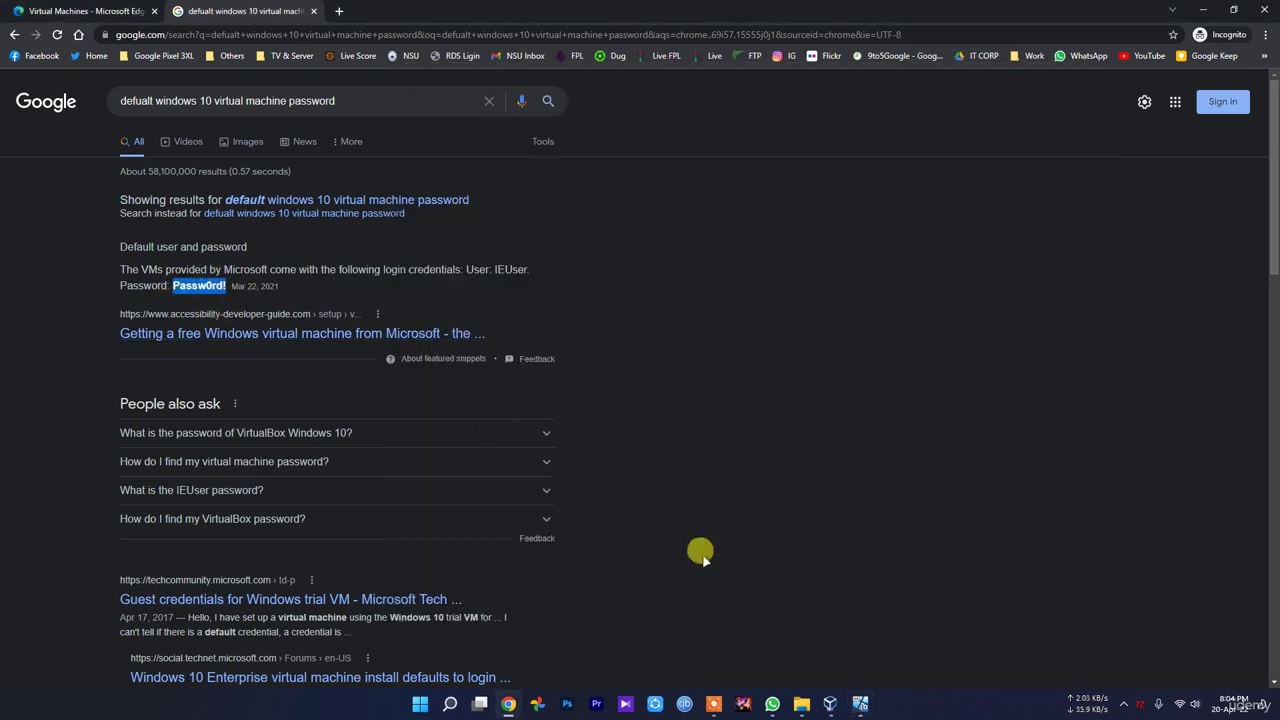
pyautogui.click(861, 704)
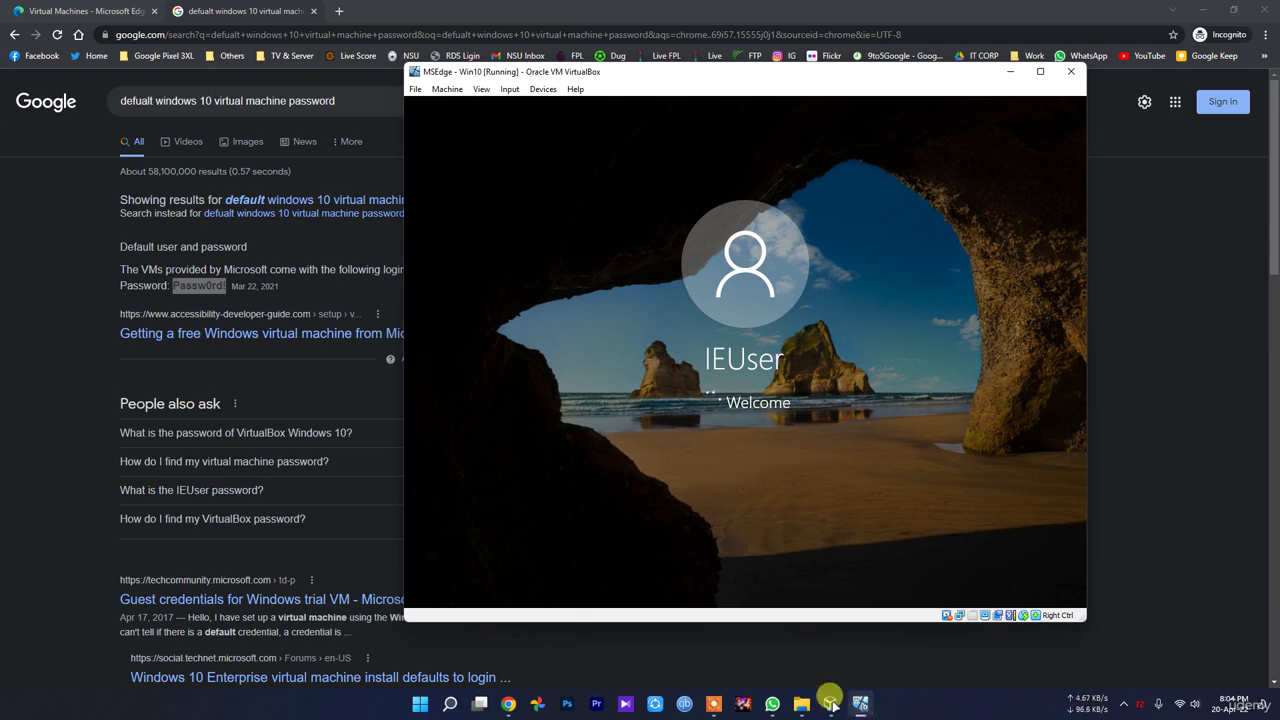
pyautogui.moveTo(830, 704)
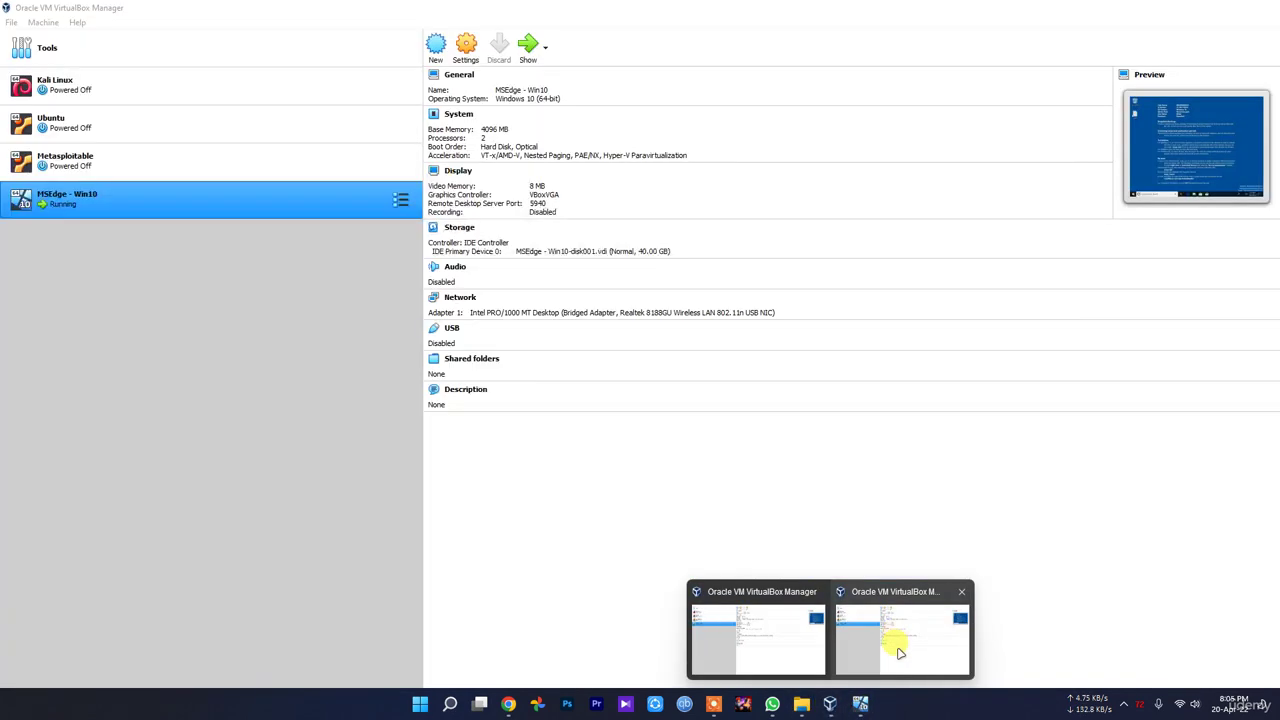
pyautogui.click(883, 646)
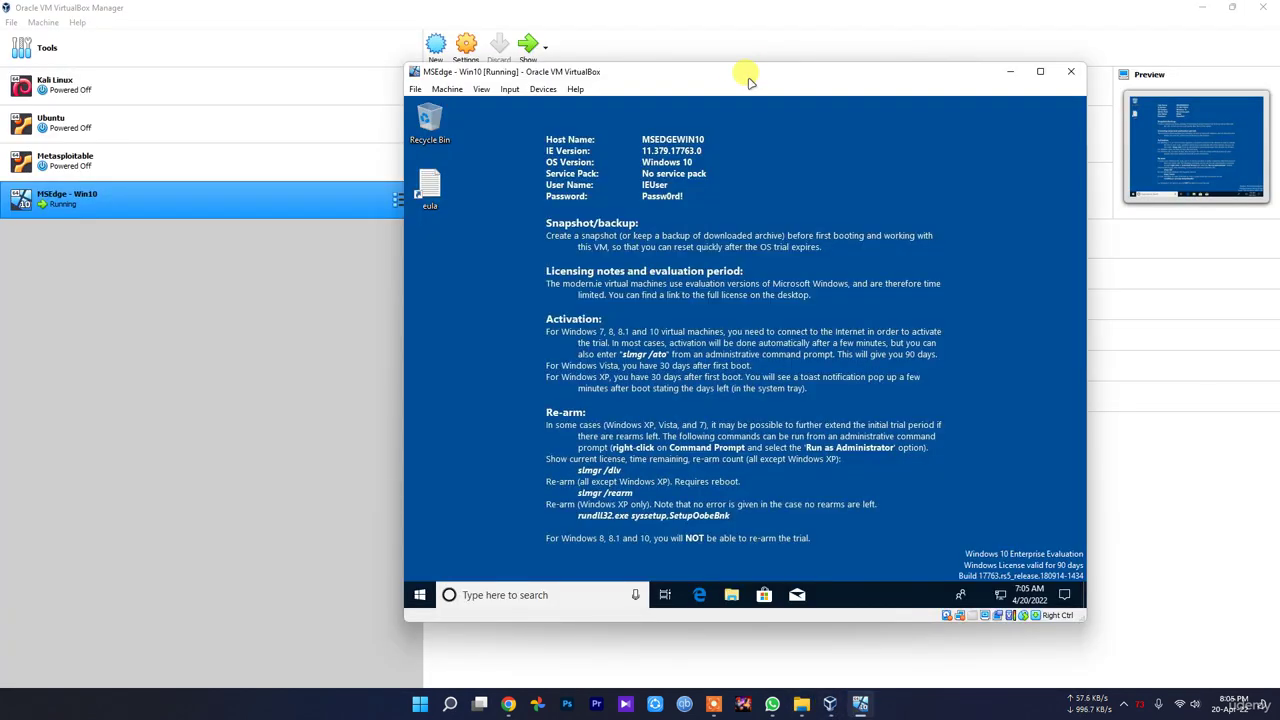
pyautogui.moveTo(740, 76); pyautogui.dragTo(706, 76)
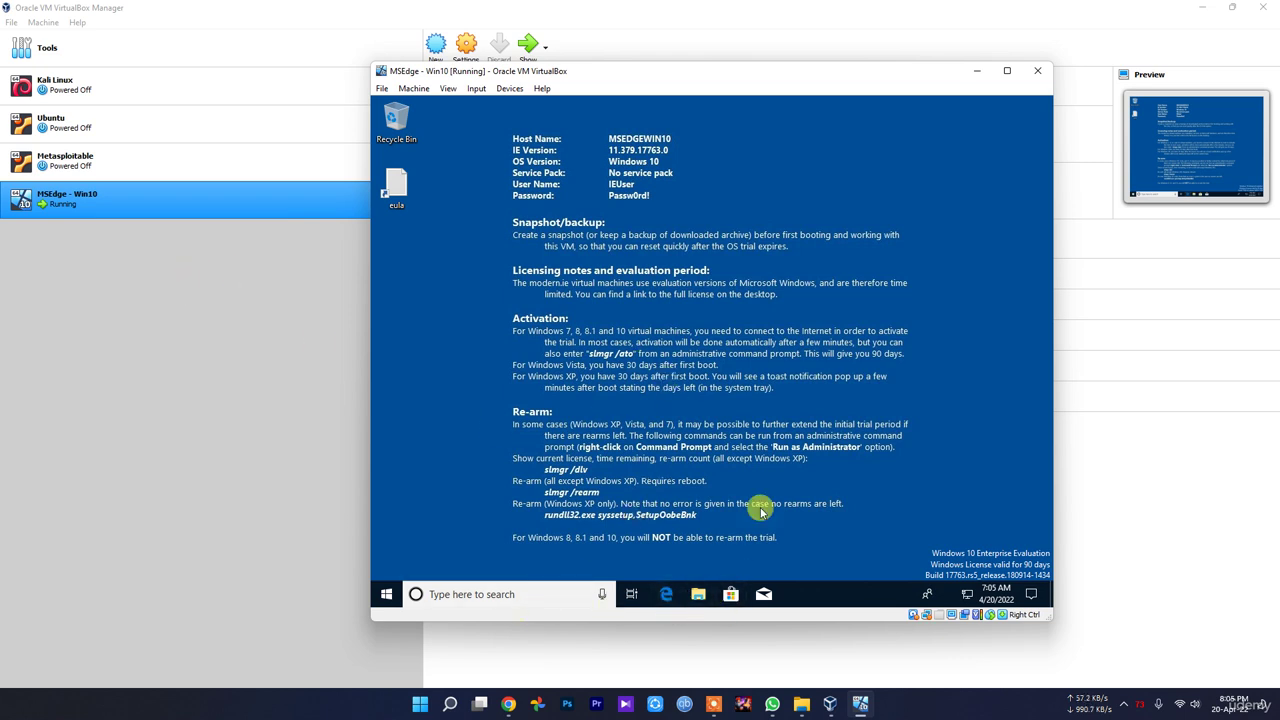
# Open Microsoft Edge inside the virtual machine, search for "google" and dismiss the VirtualBox Guest Additions notification.
pyautogui.click(669, 598)
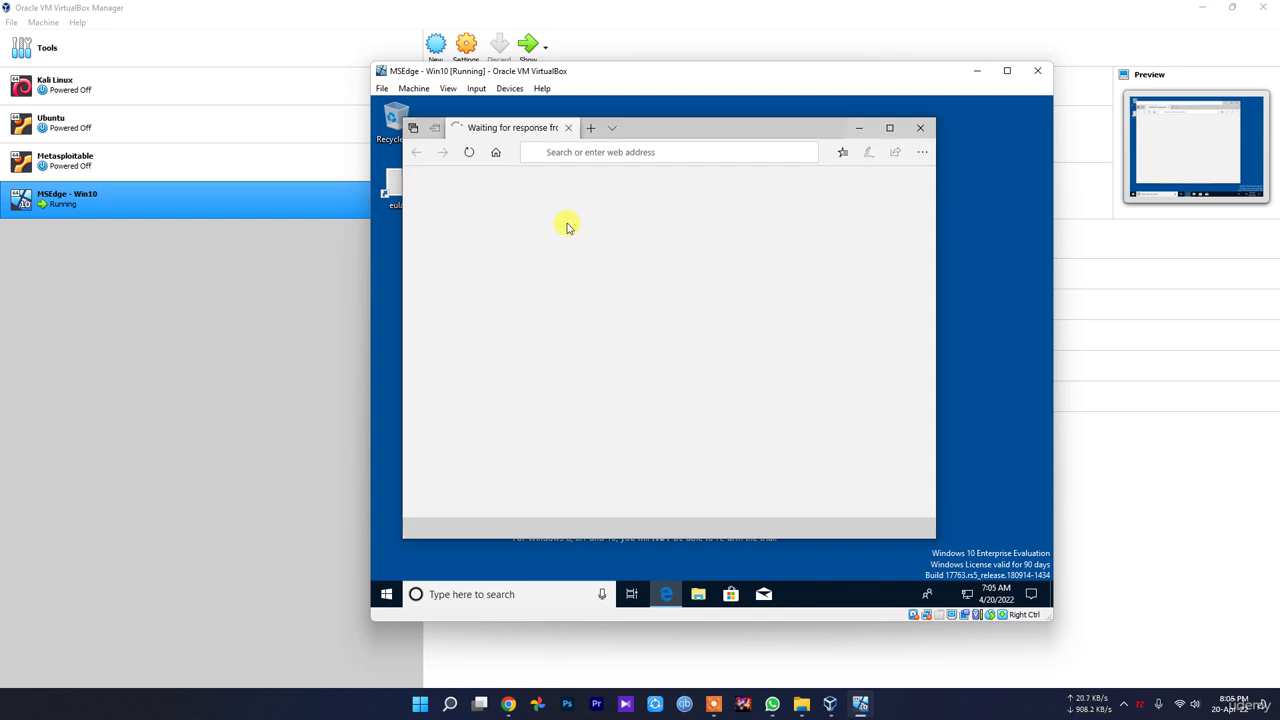
pyautogui.click(594, 156)
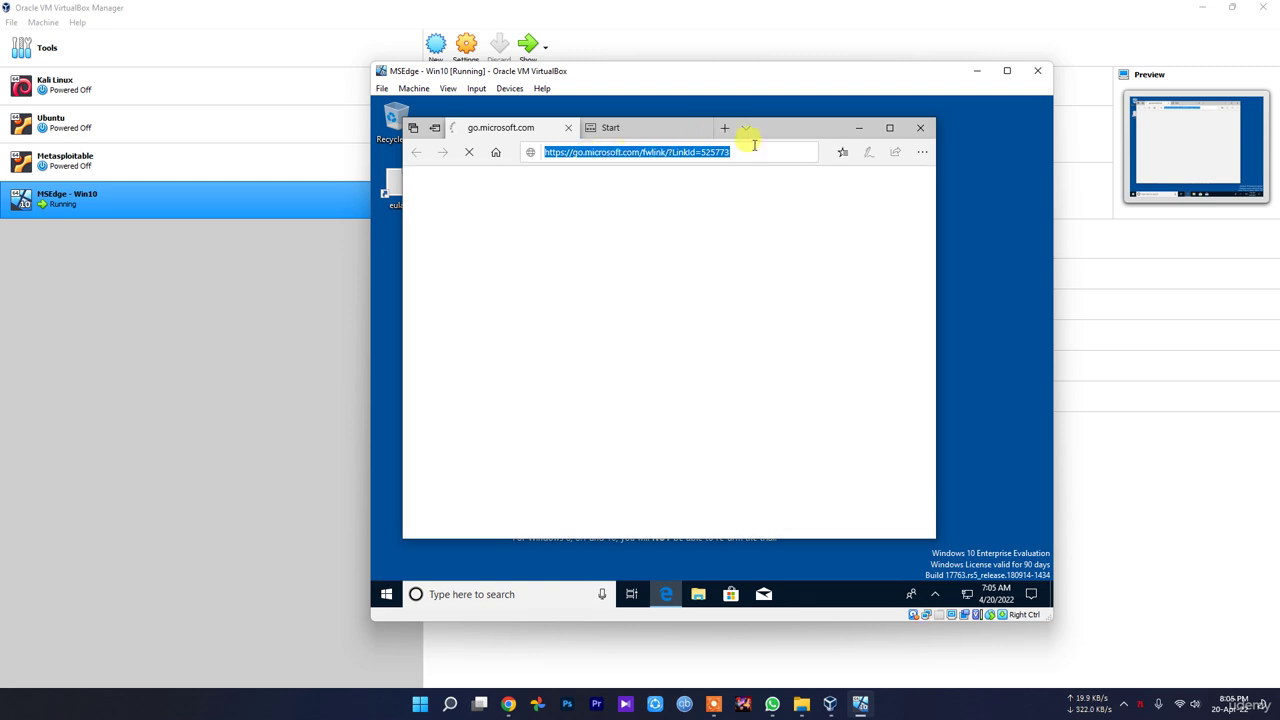
pyautogui.write('google')
pyautogui.press('Return')
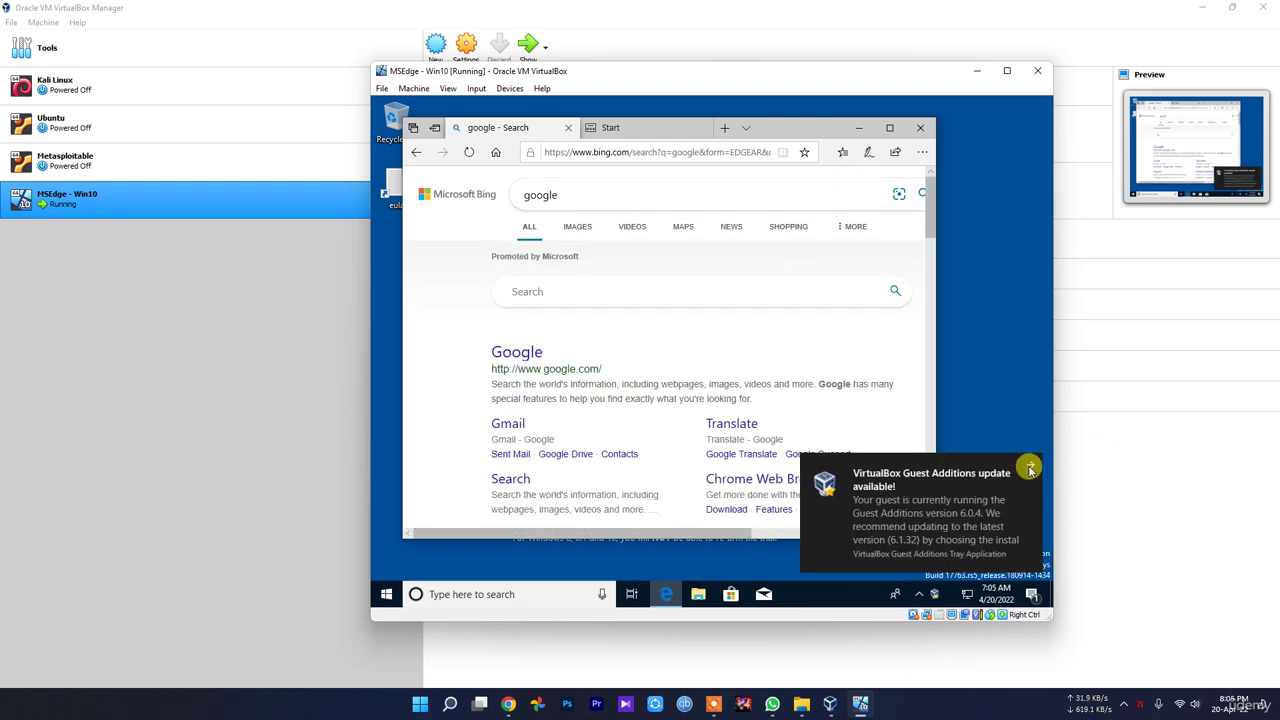
pyautogui.click(1036, 467)
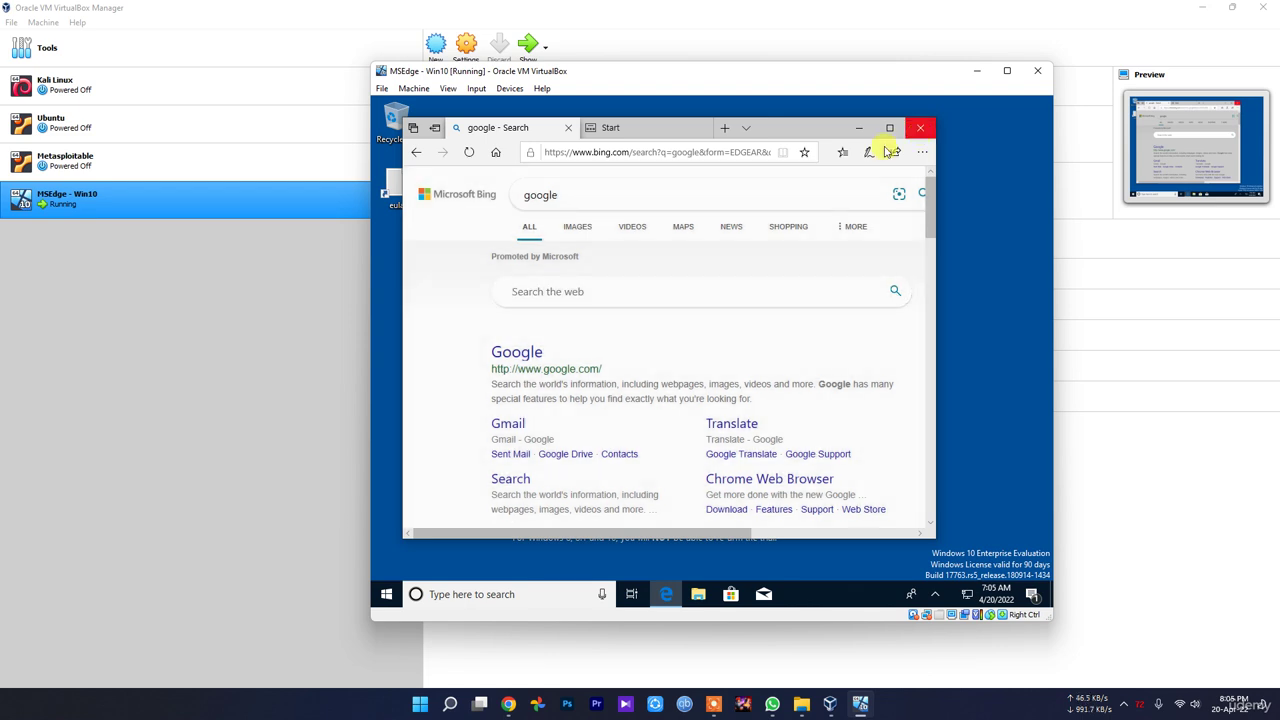
# Try to close the Edge browser in the guest and power off the MSEdge - Win10 virtual machine.
pyautogui.click(920, 127)
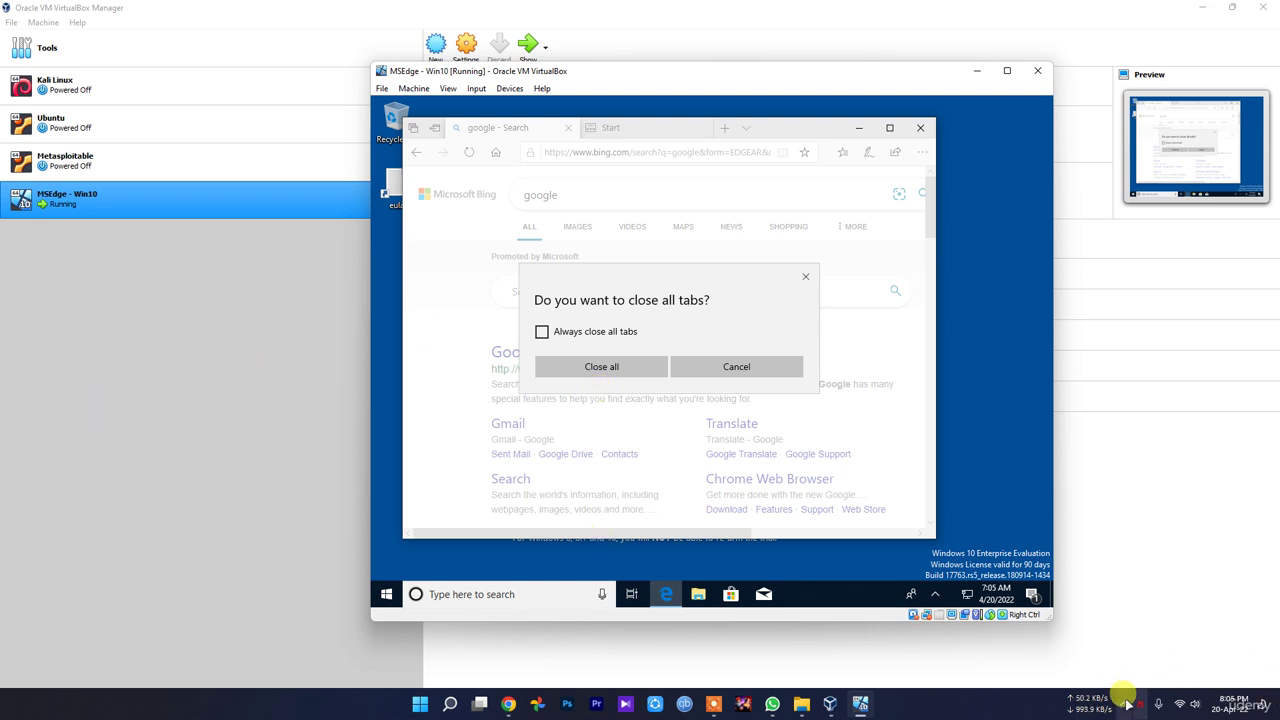
pyautogui.click(766, 365)
pyautogui.click(919, 127)
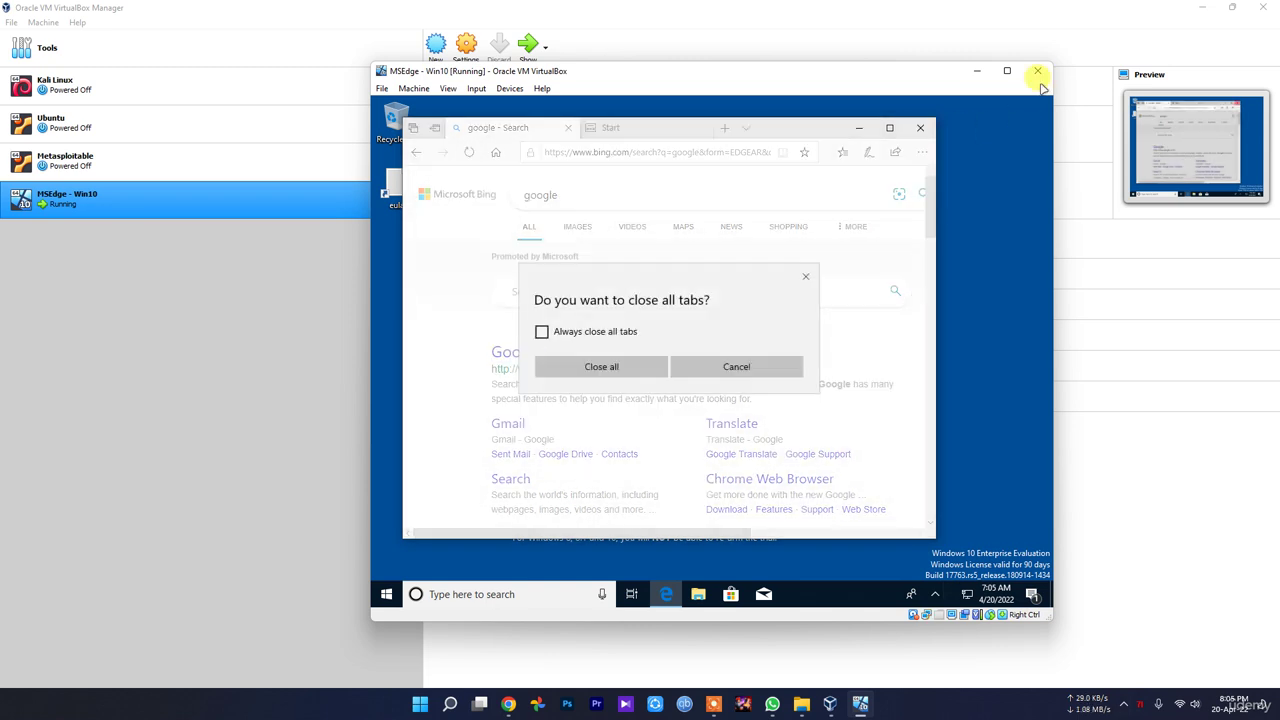
pyautogui.hotkey('ctrl', 'q')
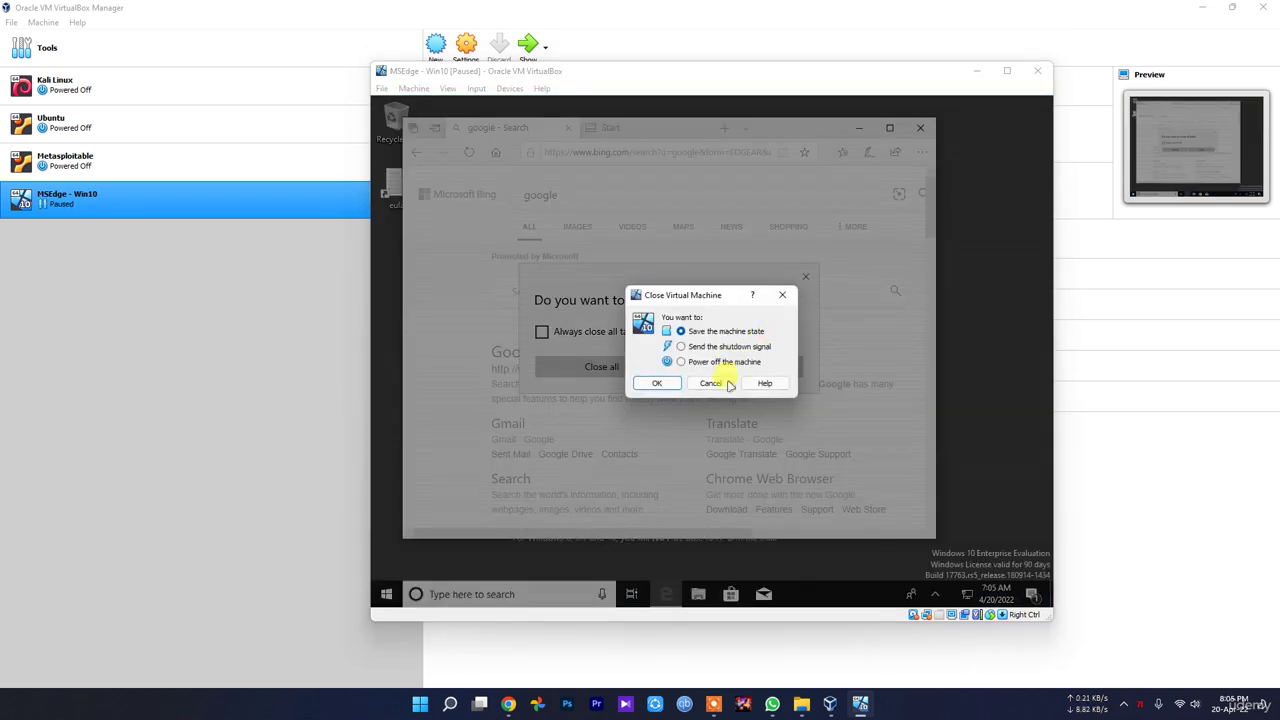
pyautogui.click(705, 362)
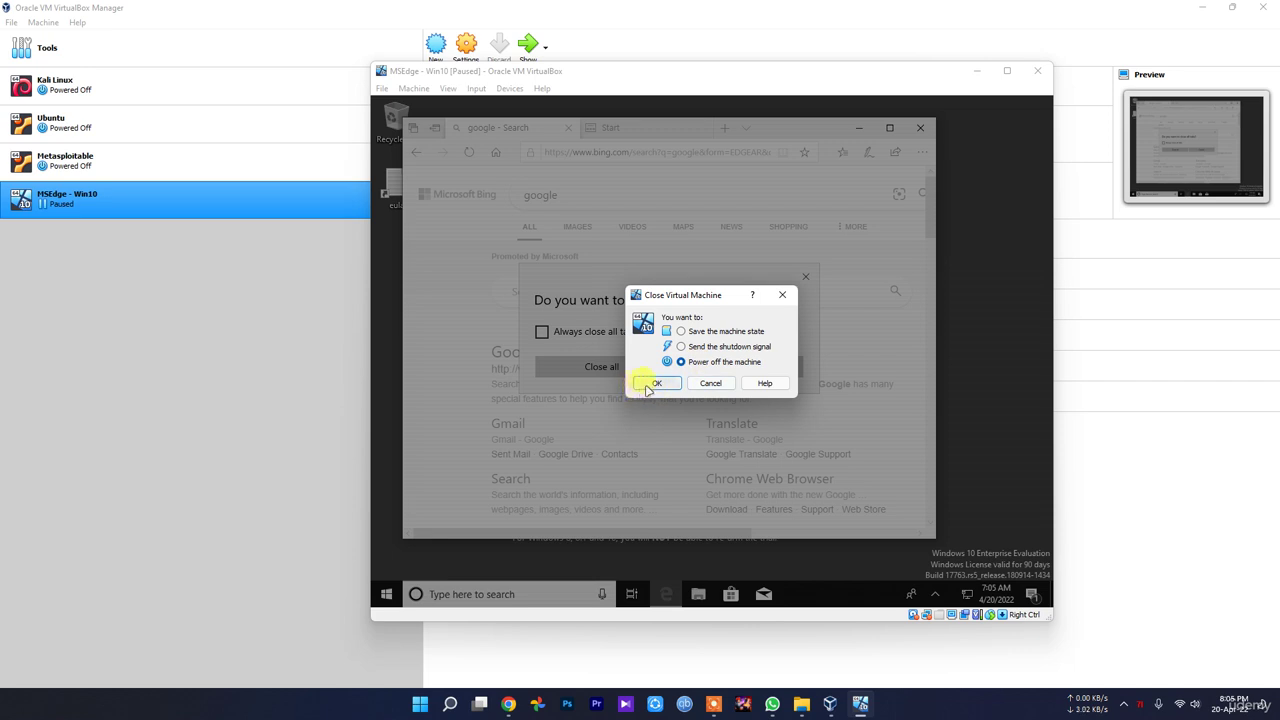
pyautogui.click(652, 385)
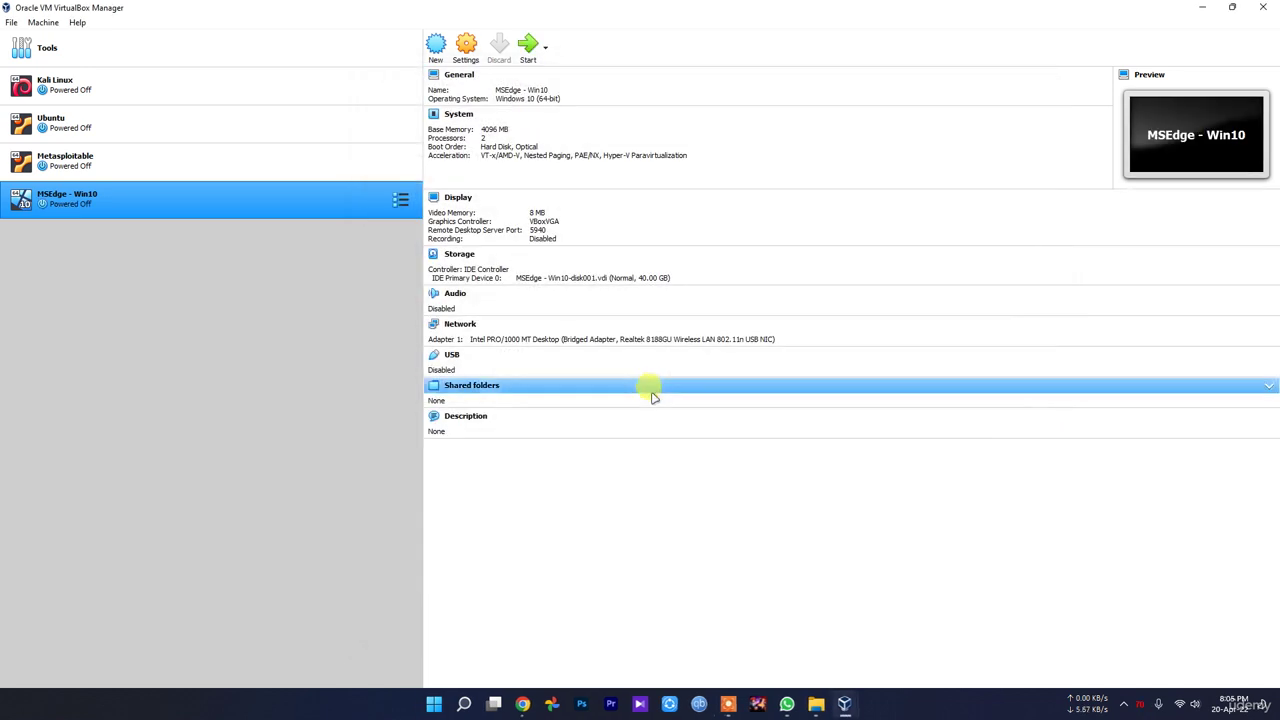